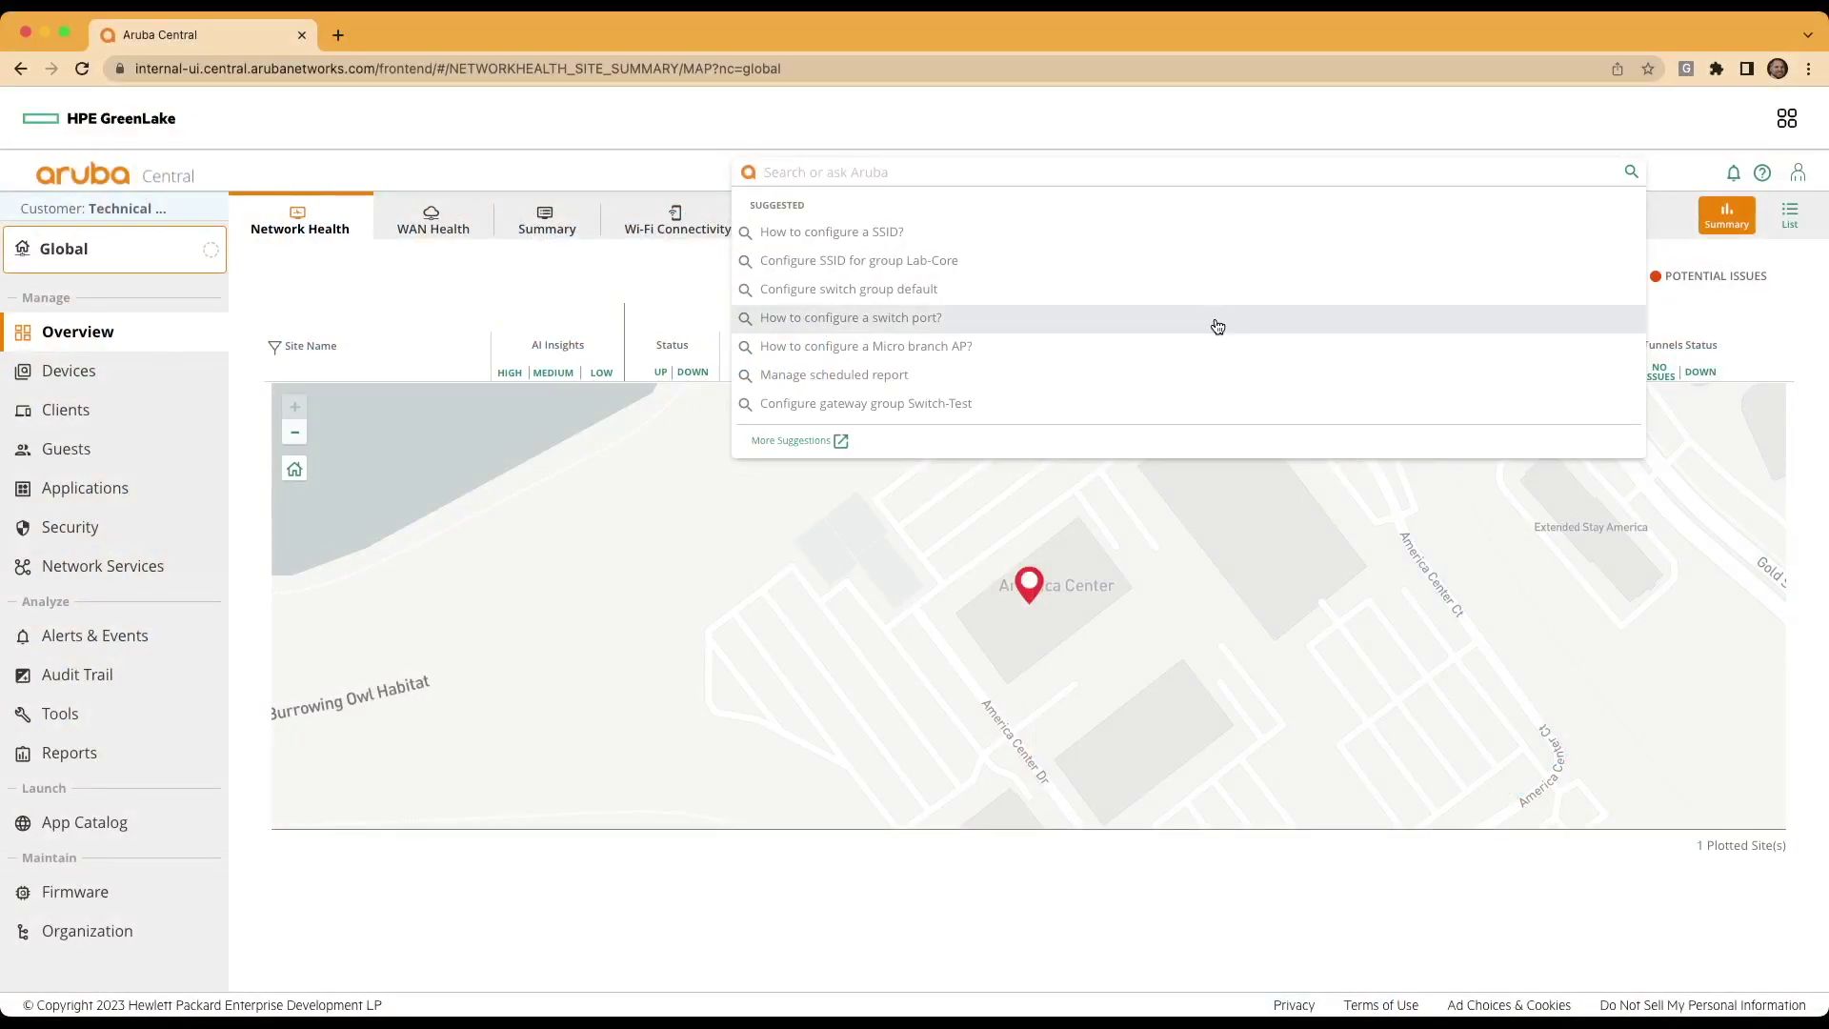
Step: Search Aruba Central for user roles
text(user r)
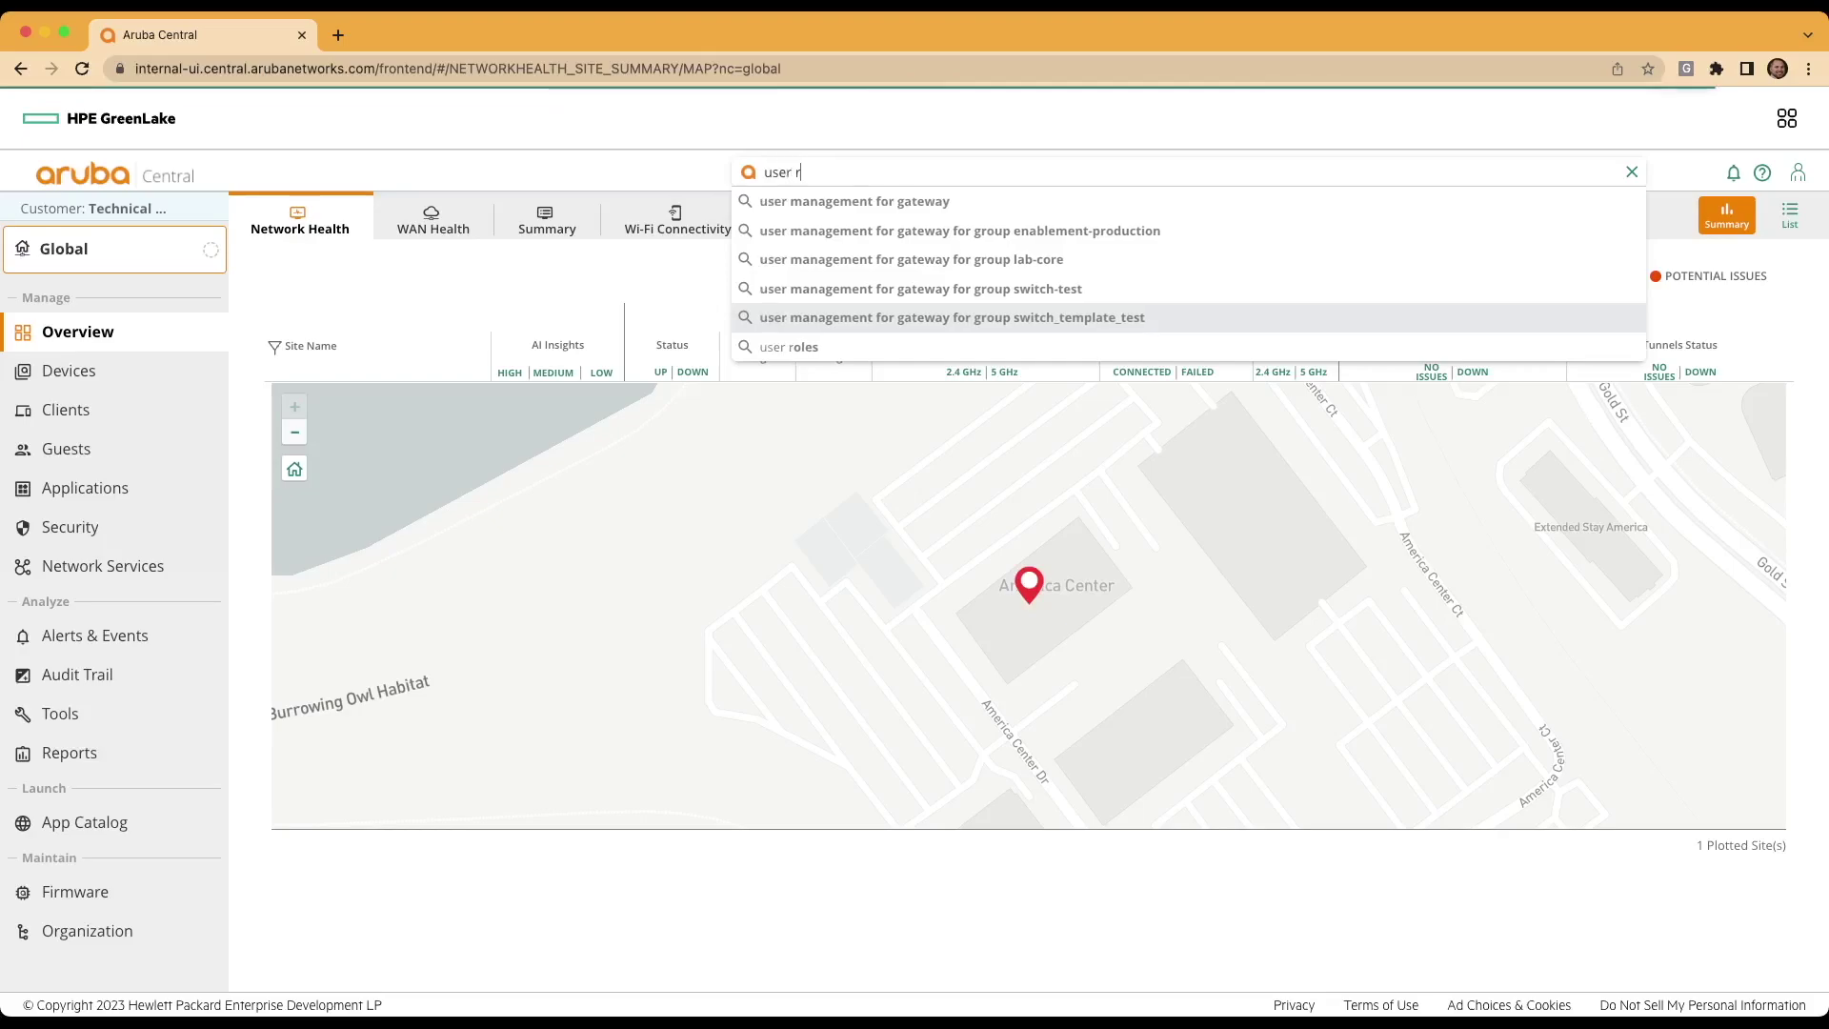
text(oles)
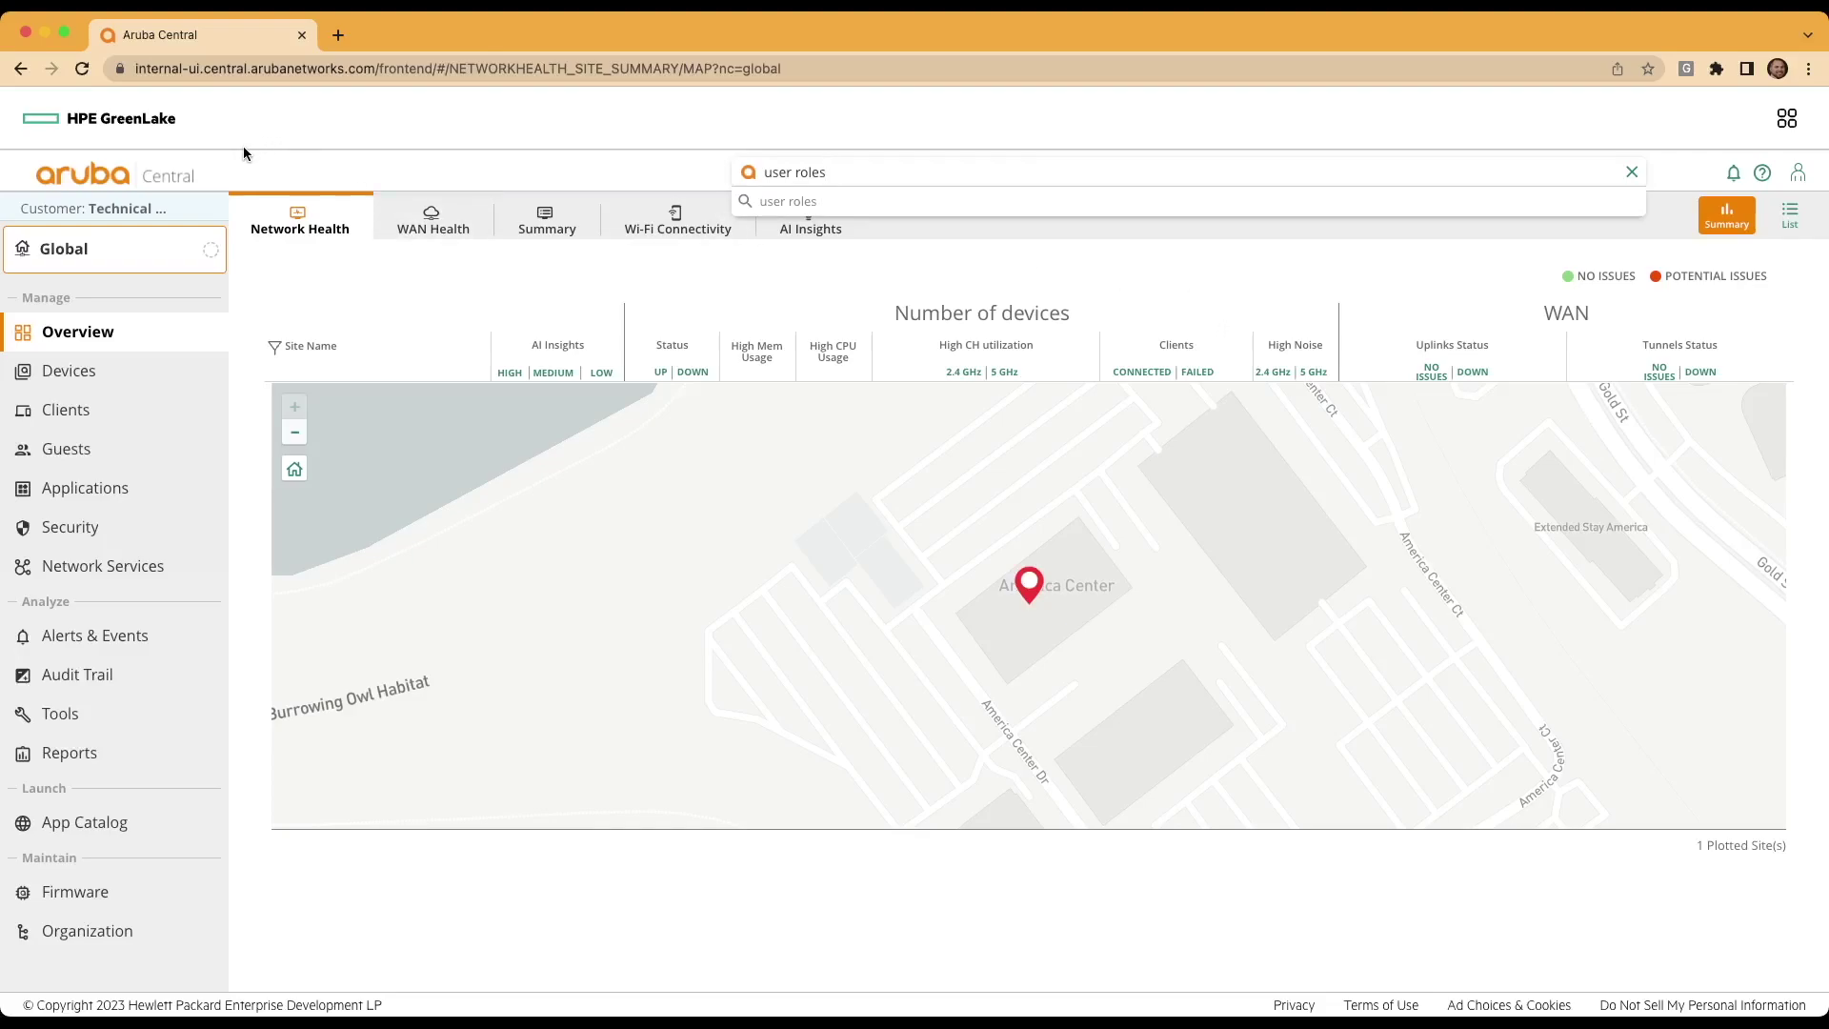
Step: Open the Roles section in the access point security configuration of the Enablement-Production group
click(107, 252)
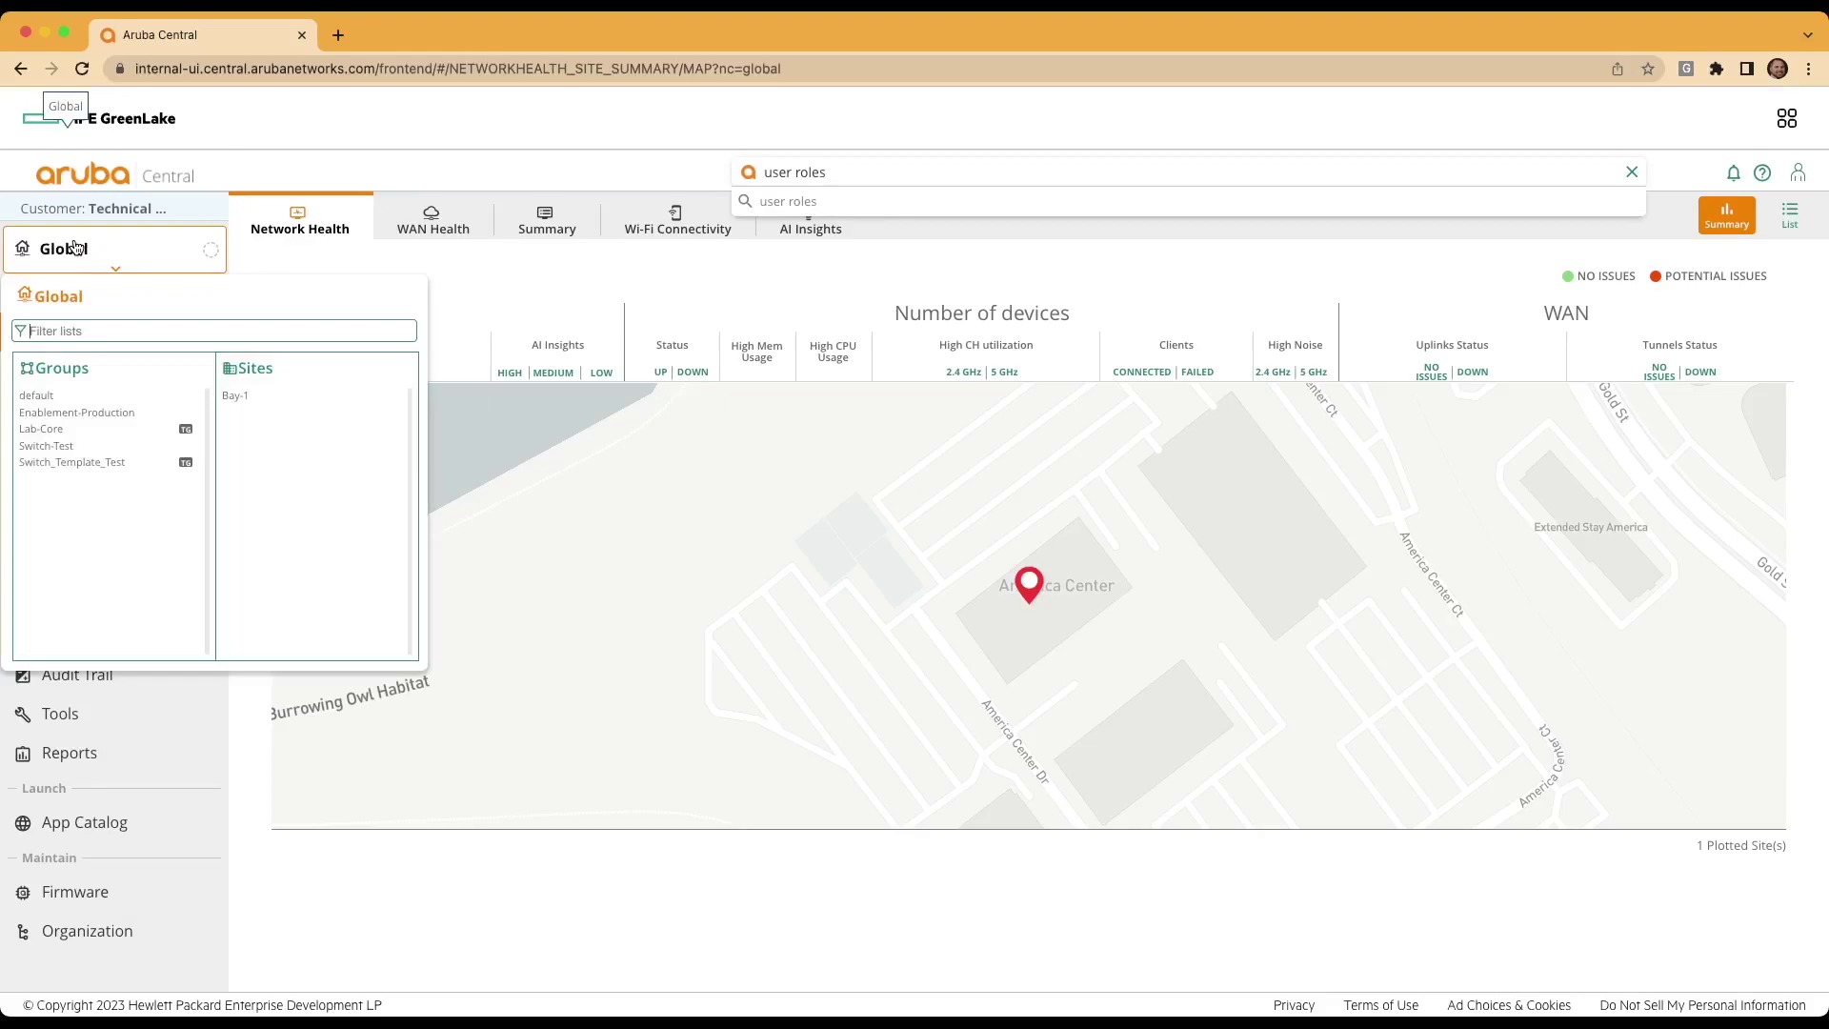
click(62, 417)
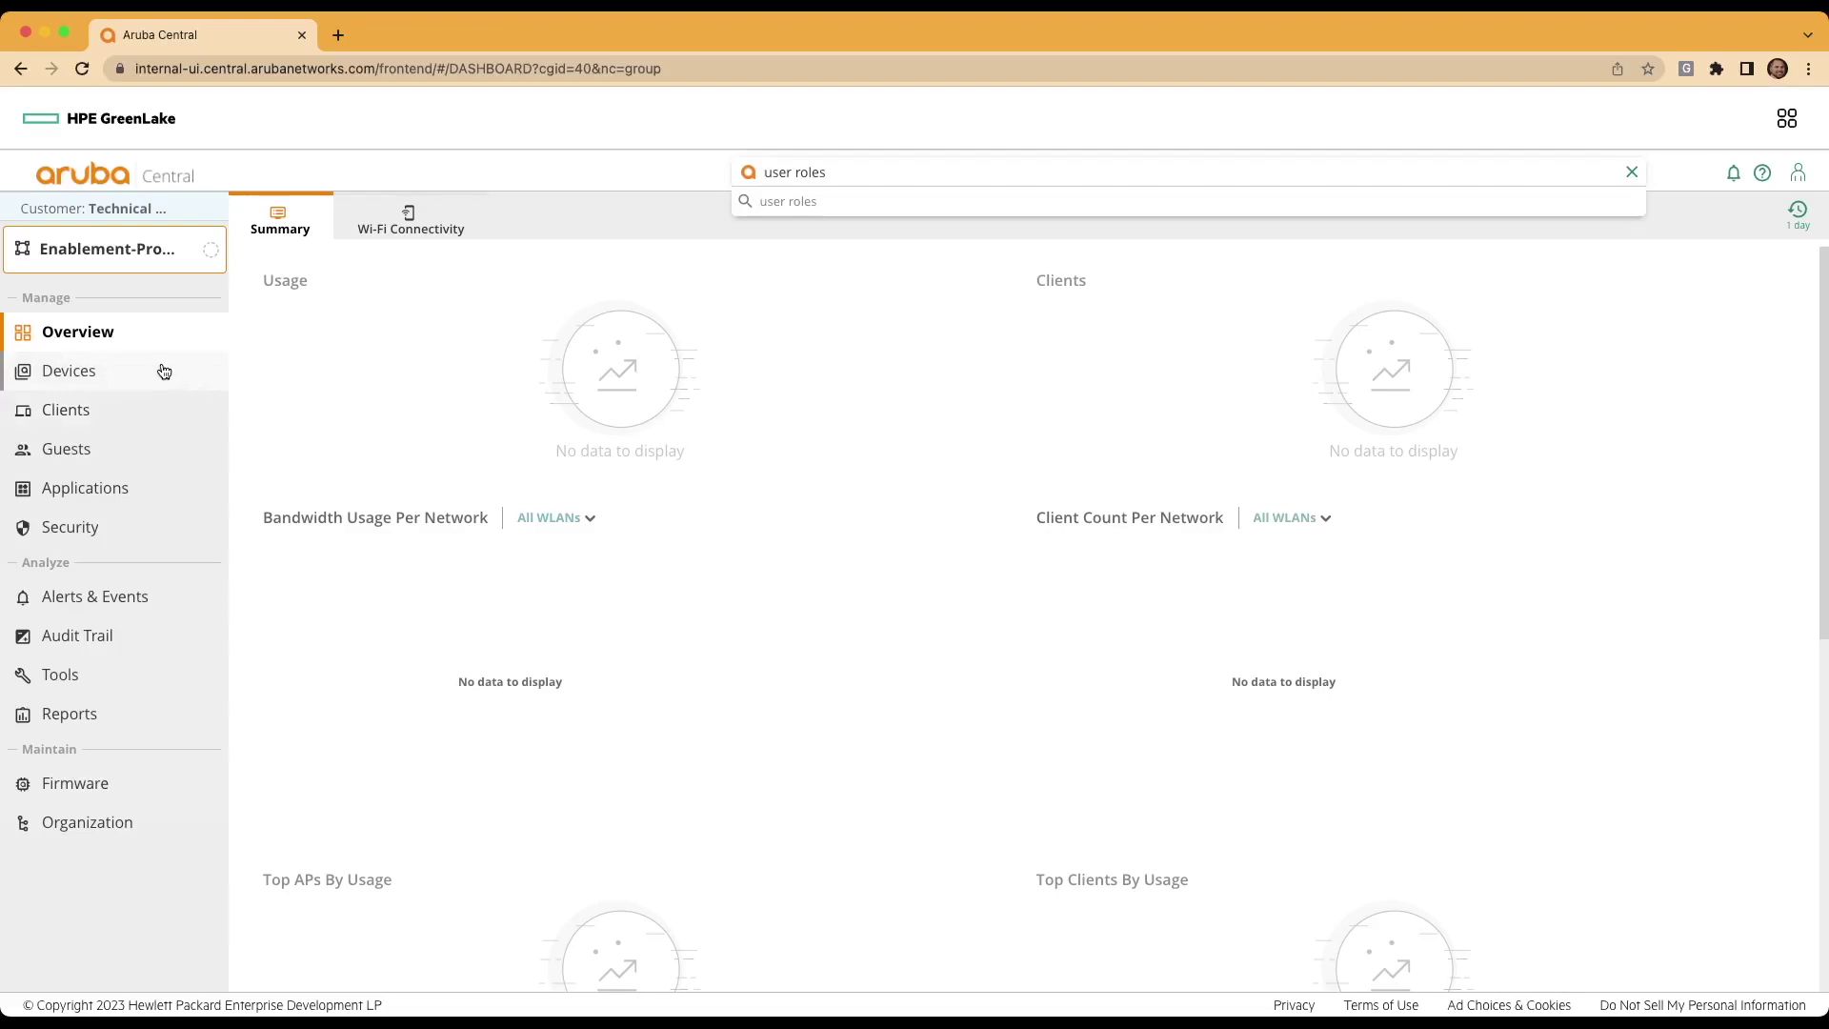
click(164, 371)
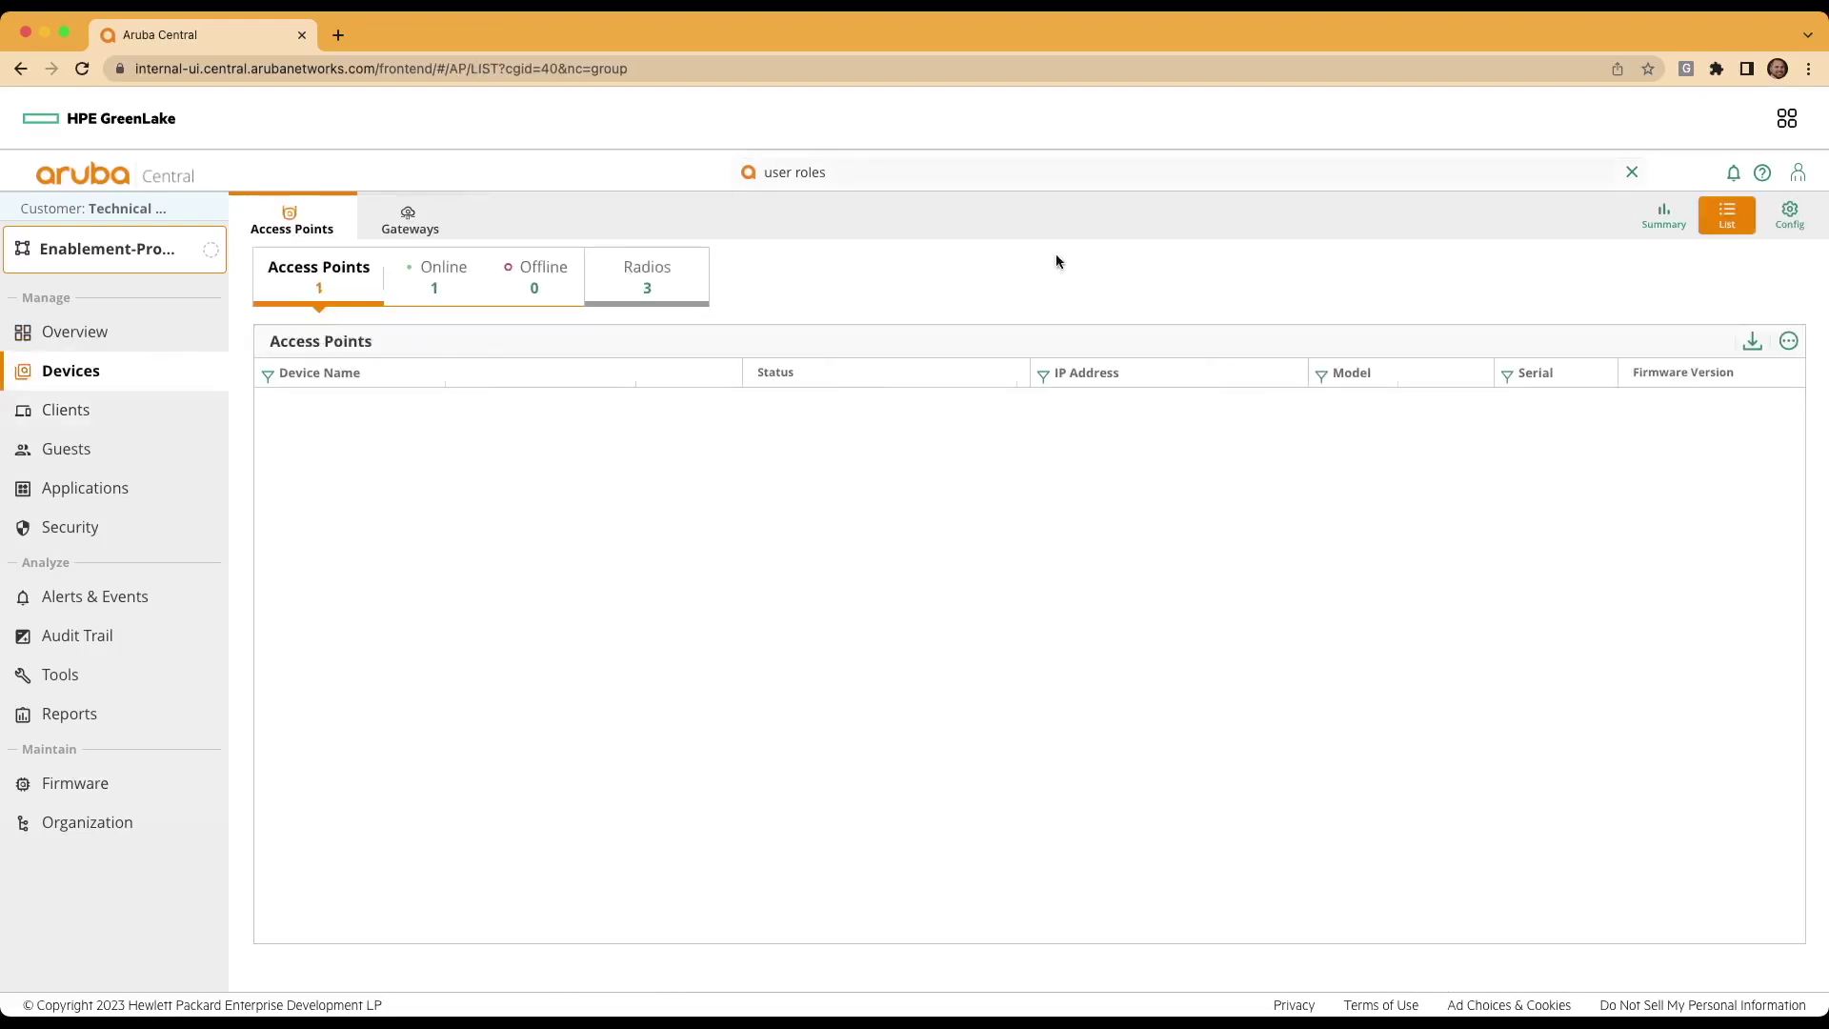
click(1795, 225)
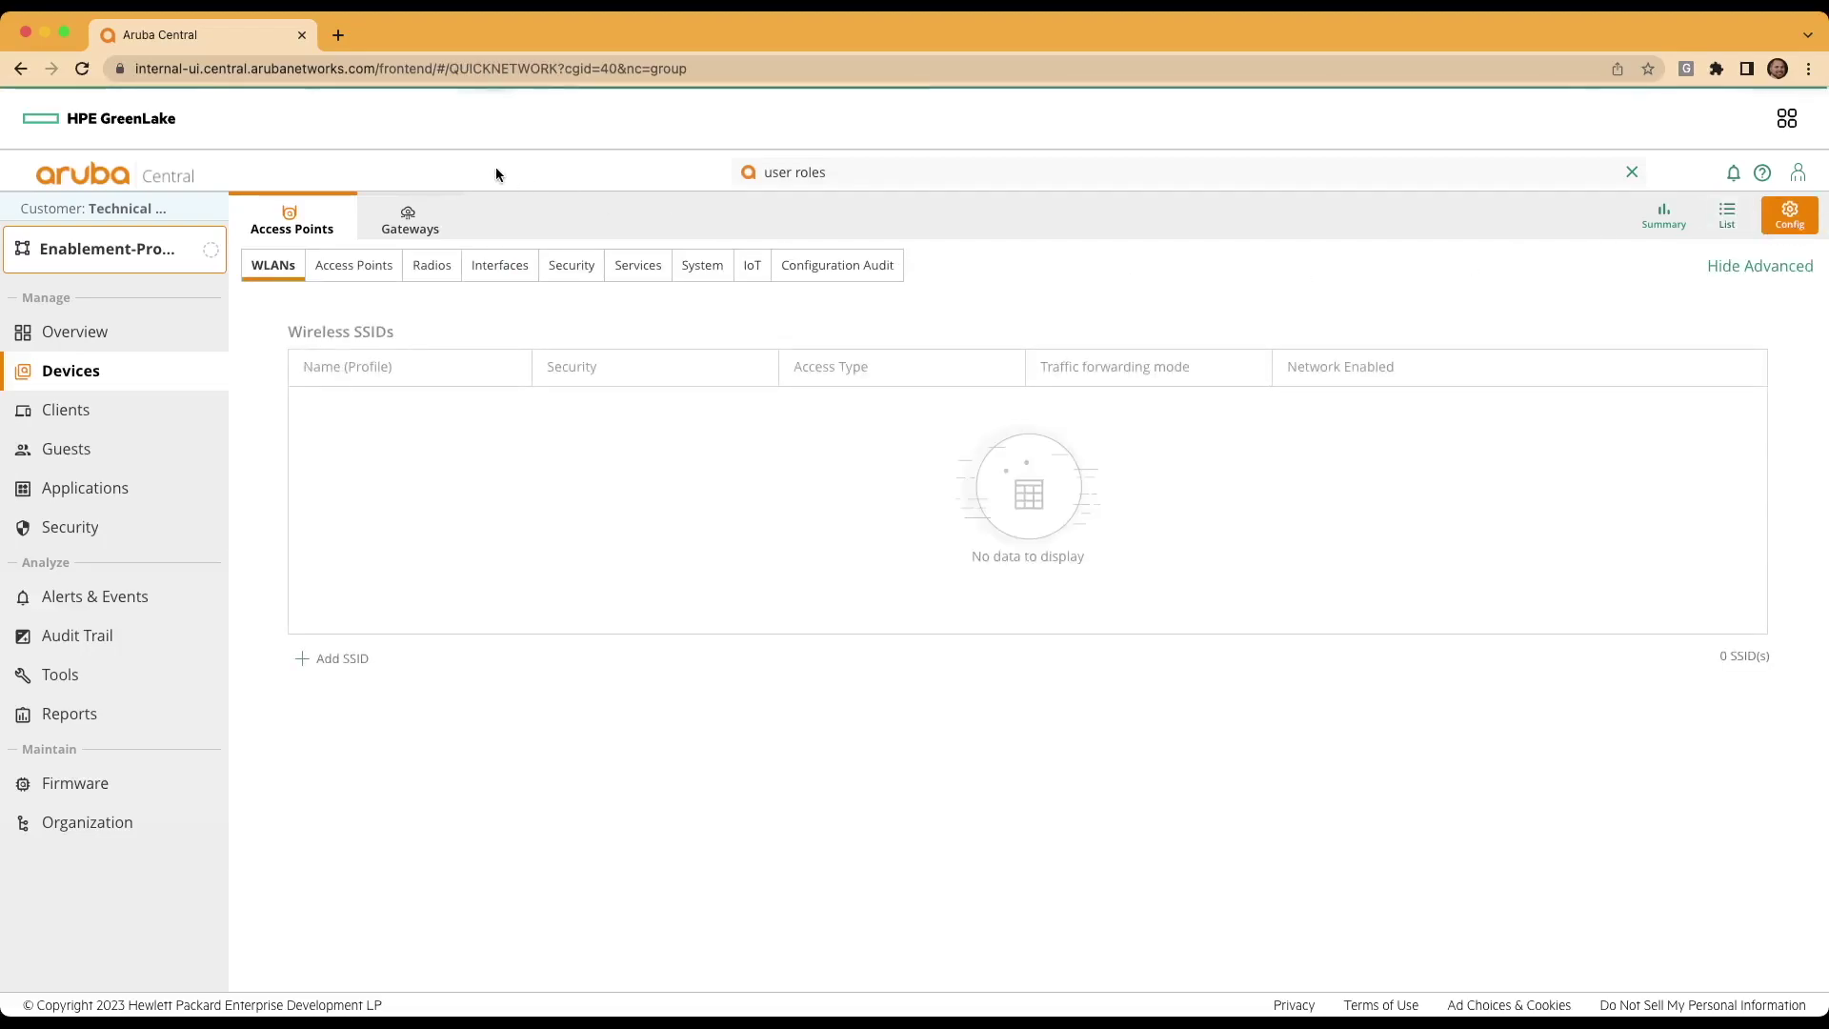
click(571, 268)
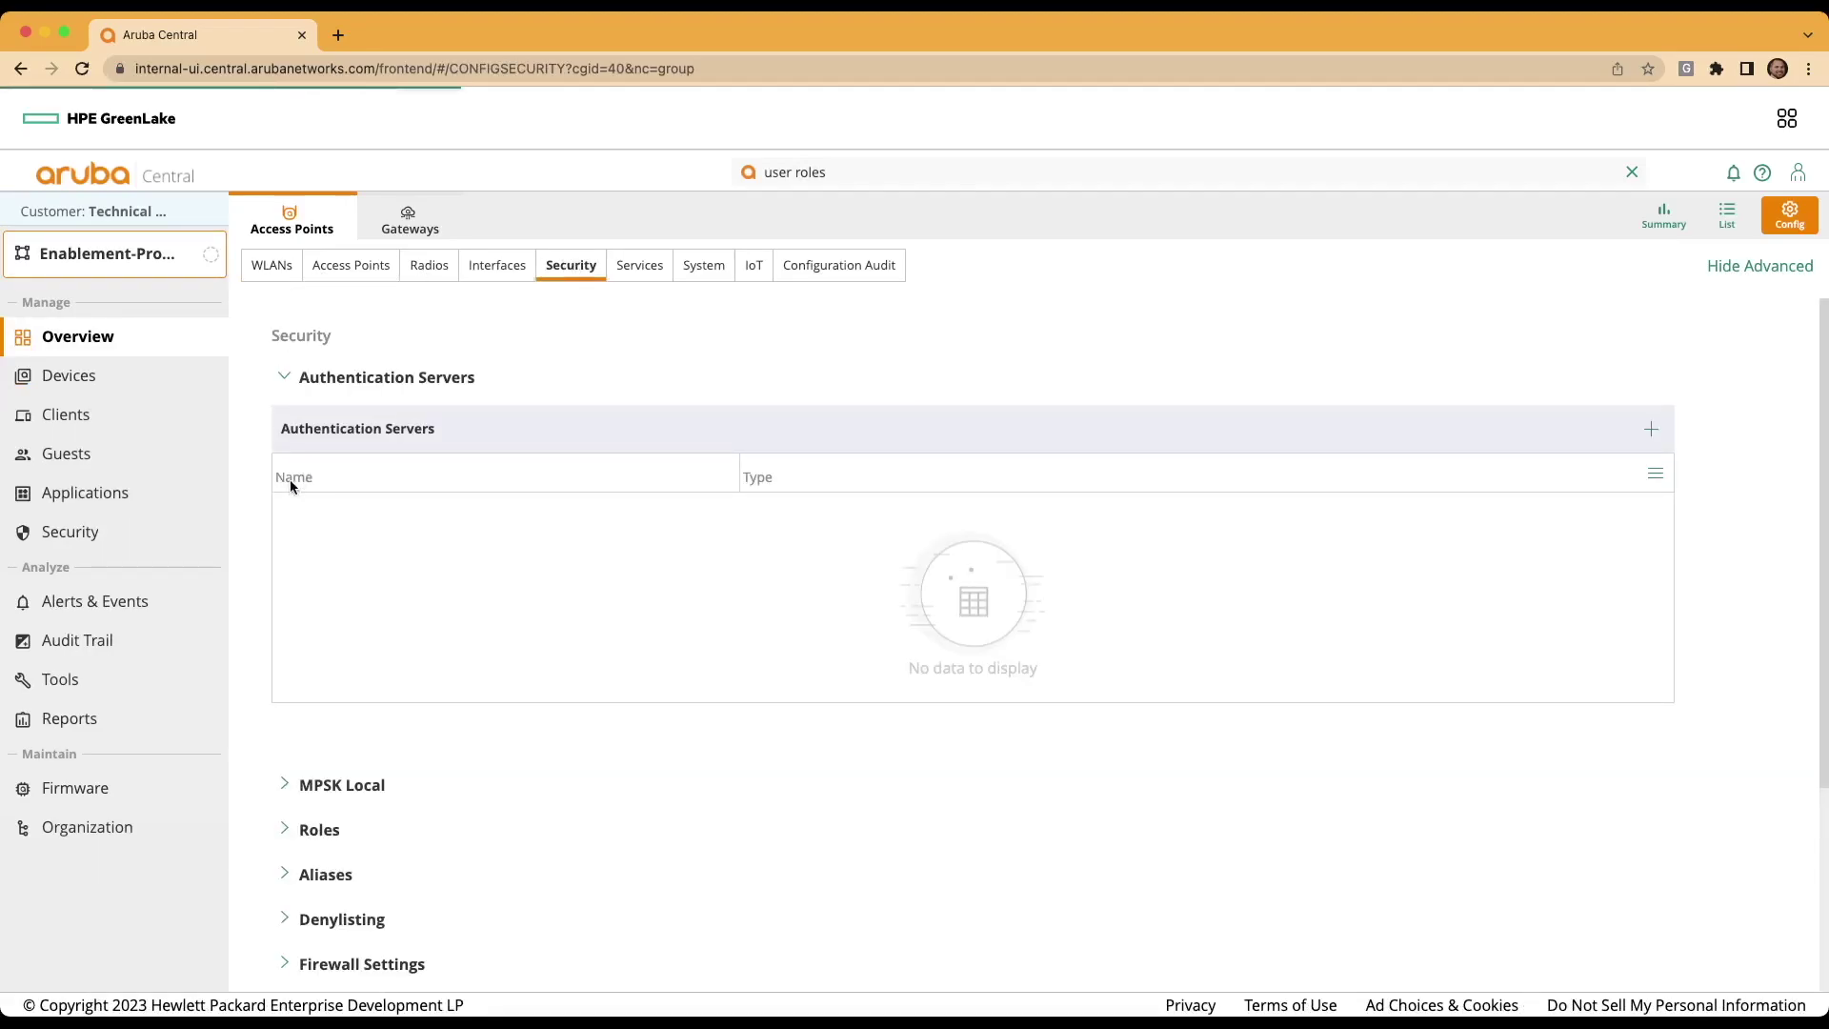
scroll(234, 548, down, 3)
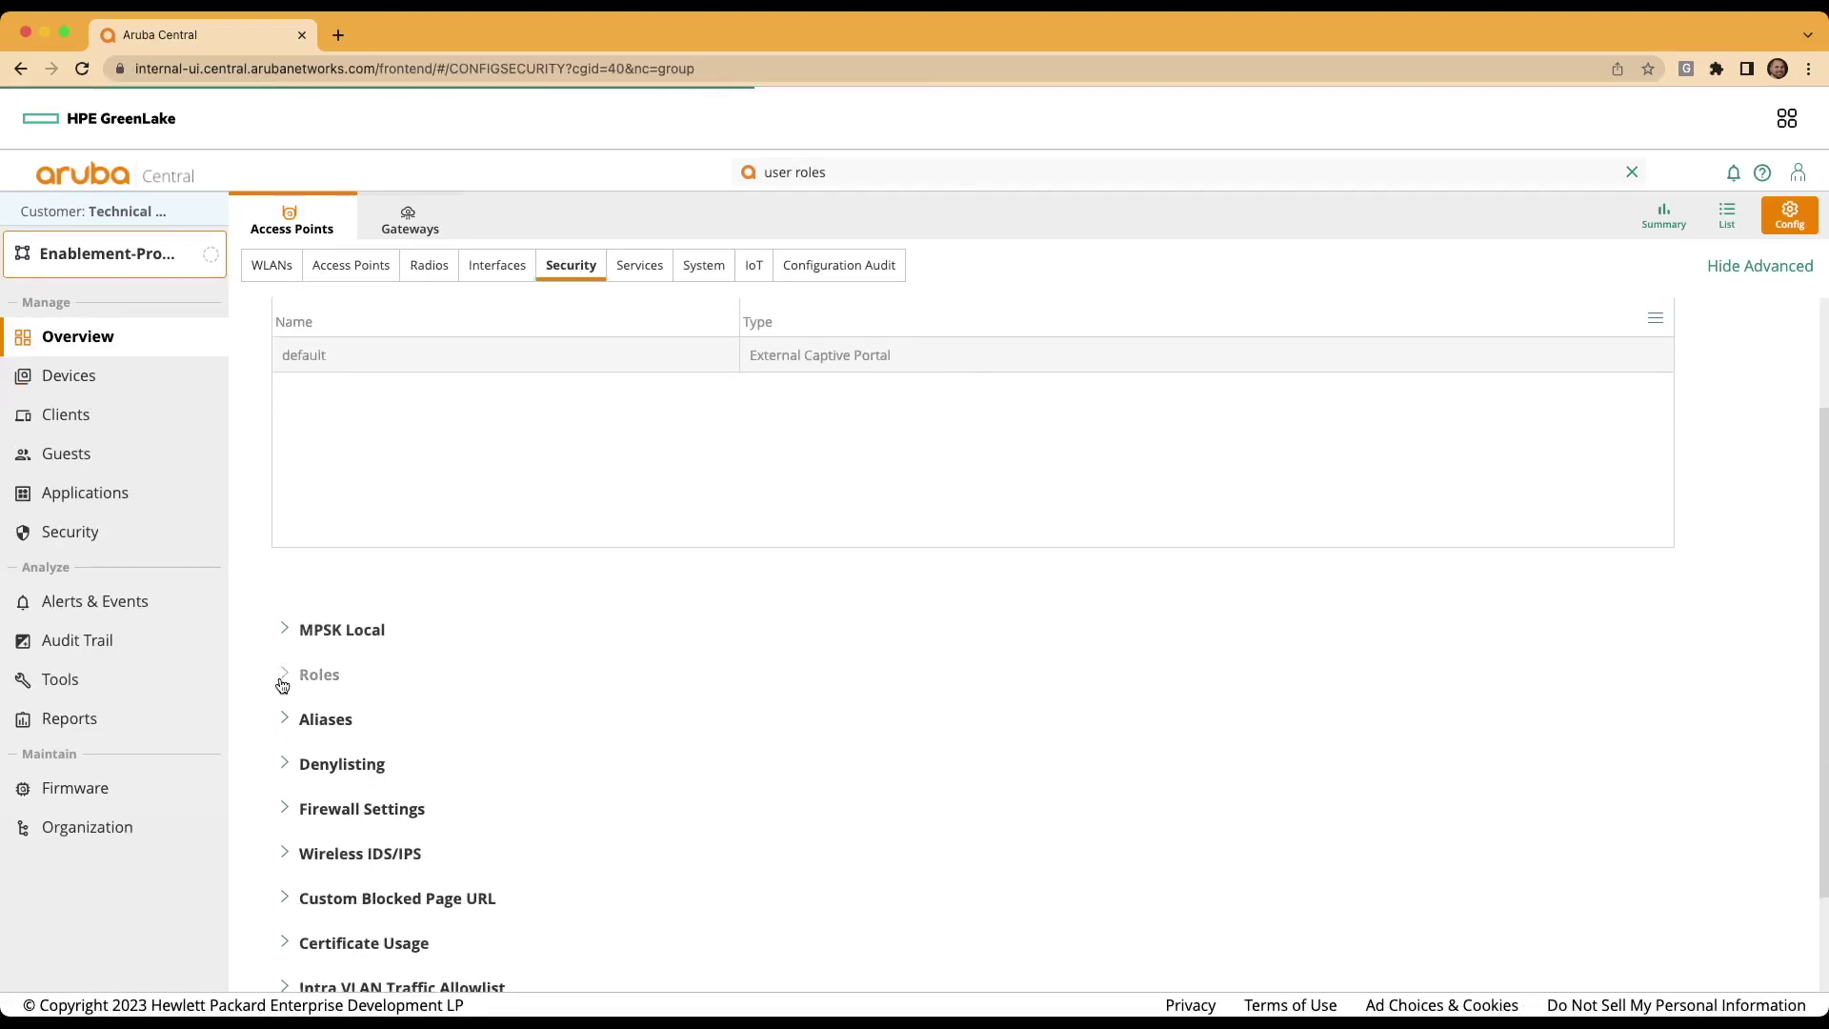
click(282, 684)
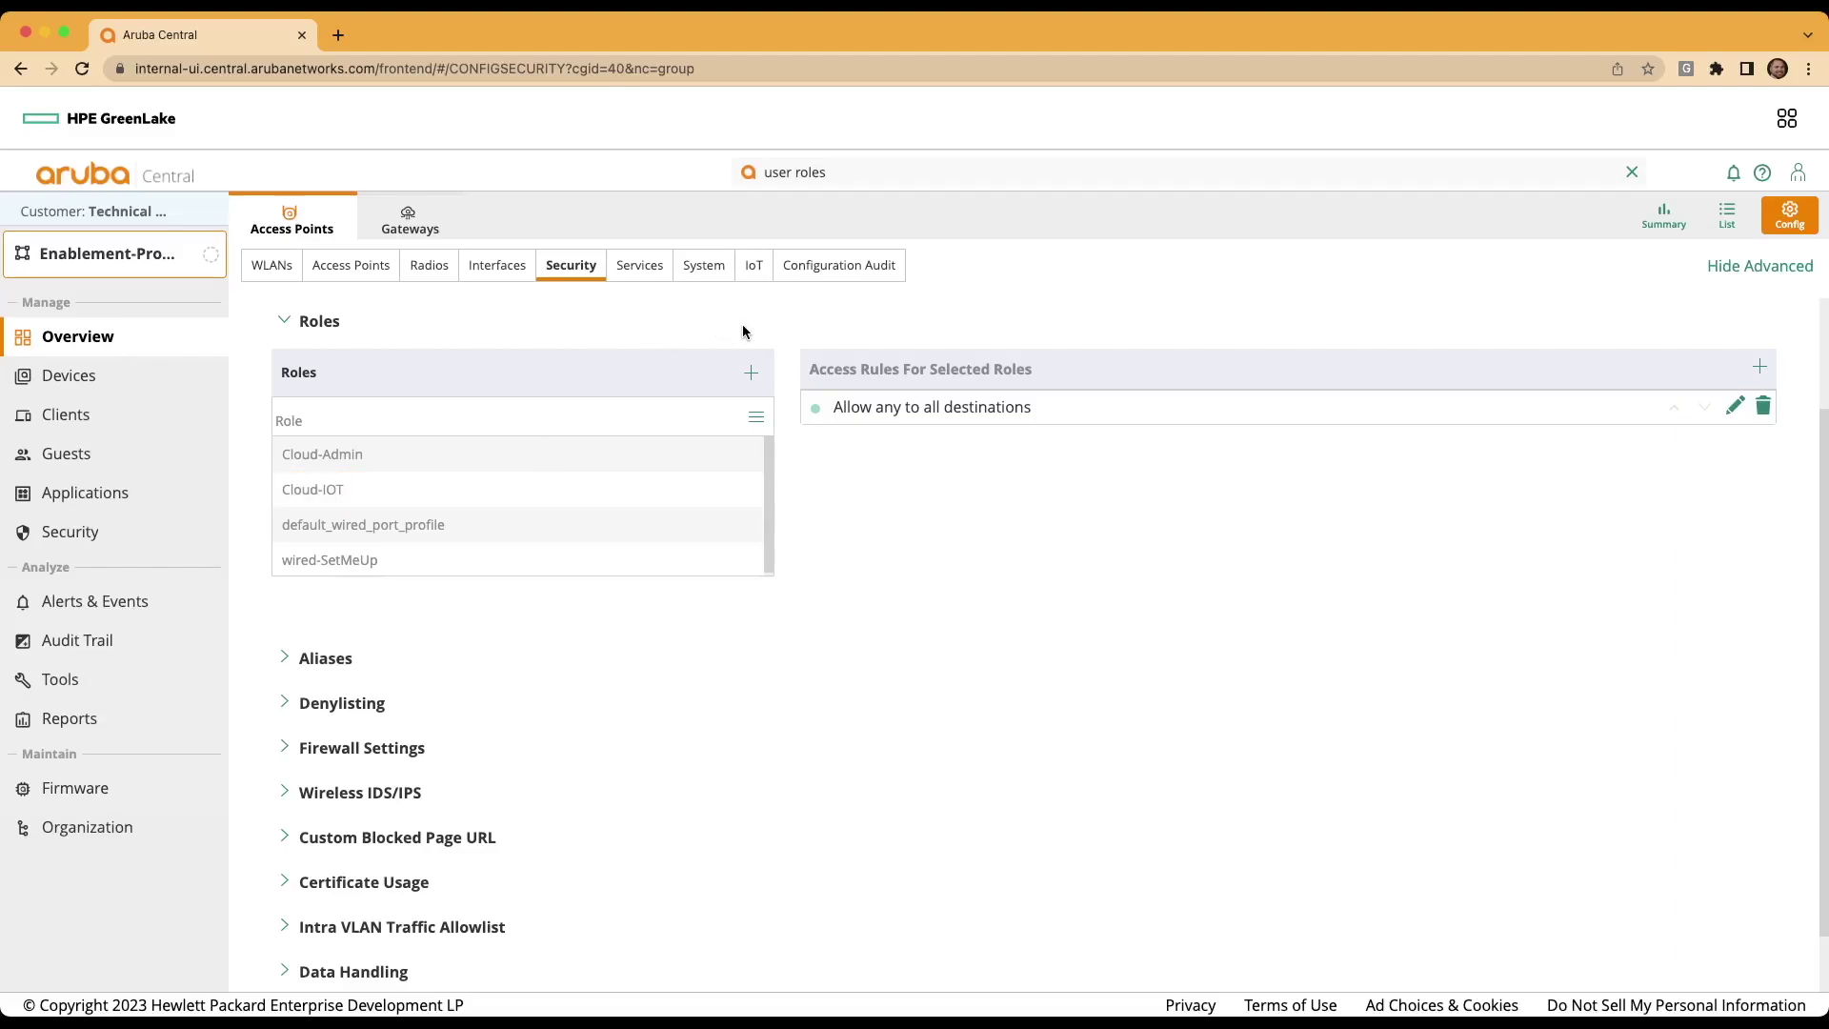
Step: Add a role named Cloud-Contractor
click(751, 376)
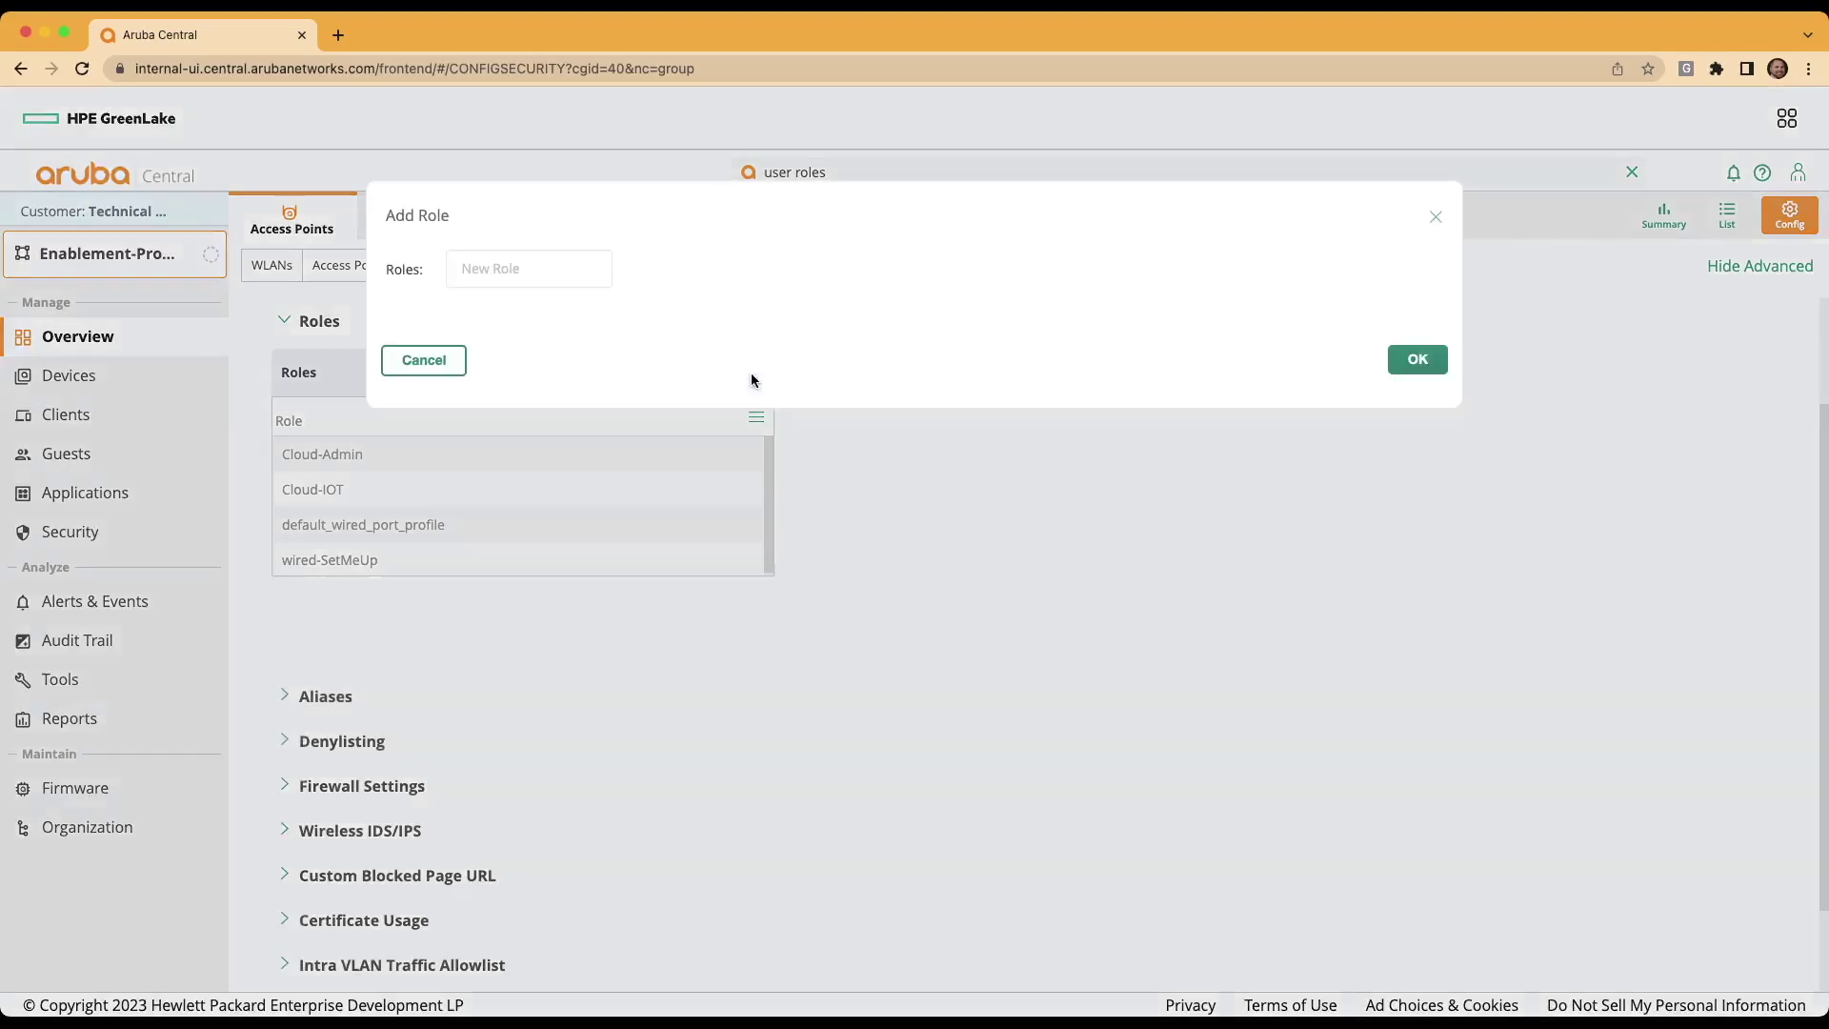
text(Cloud-Contractor)
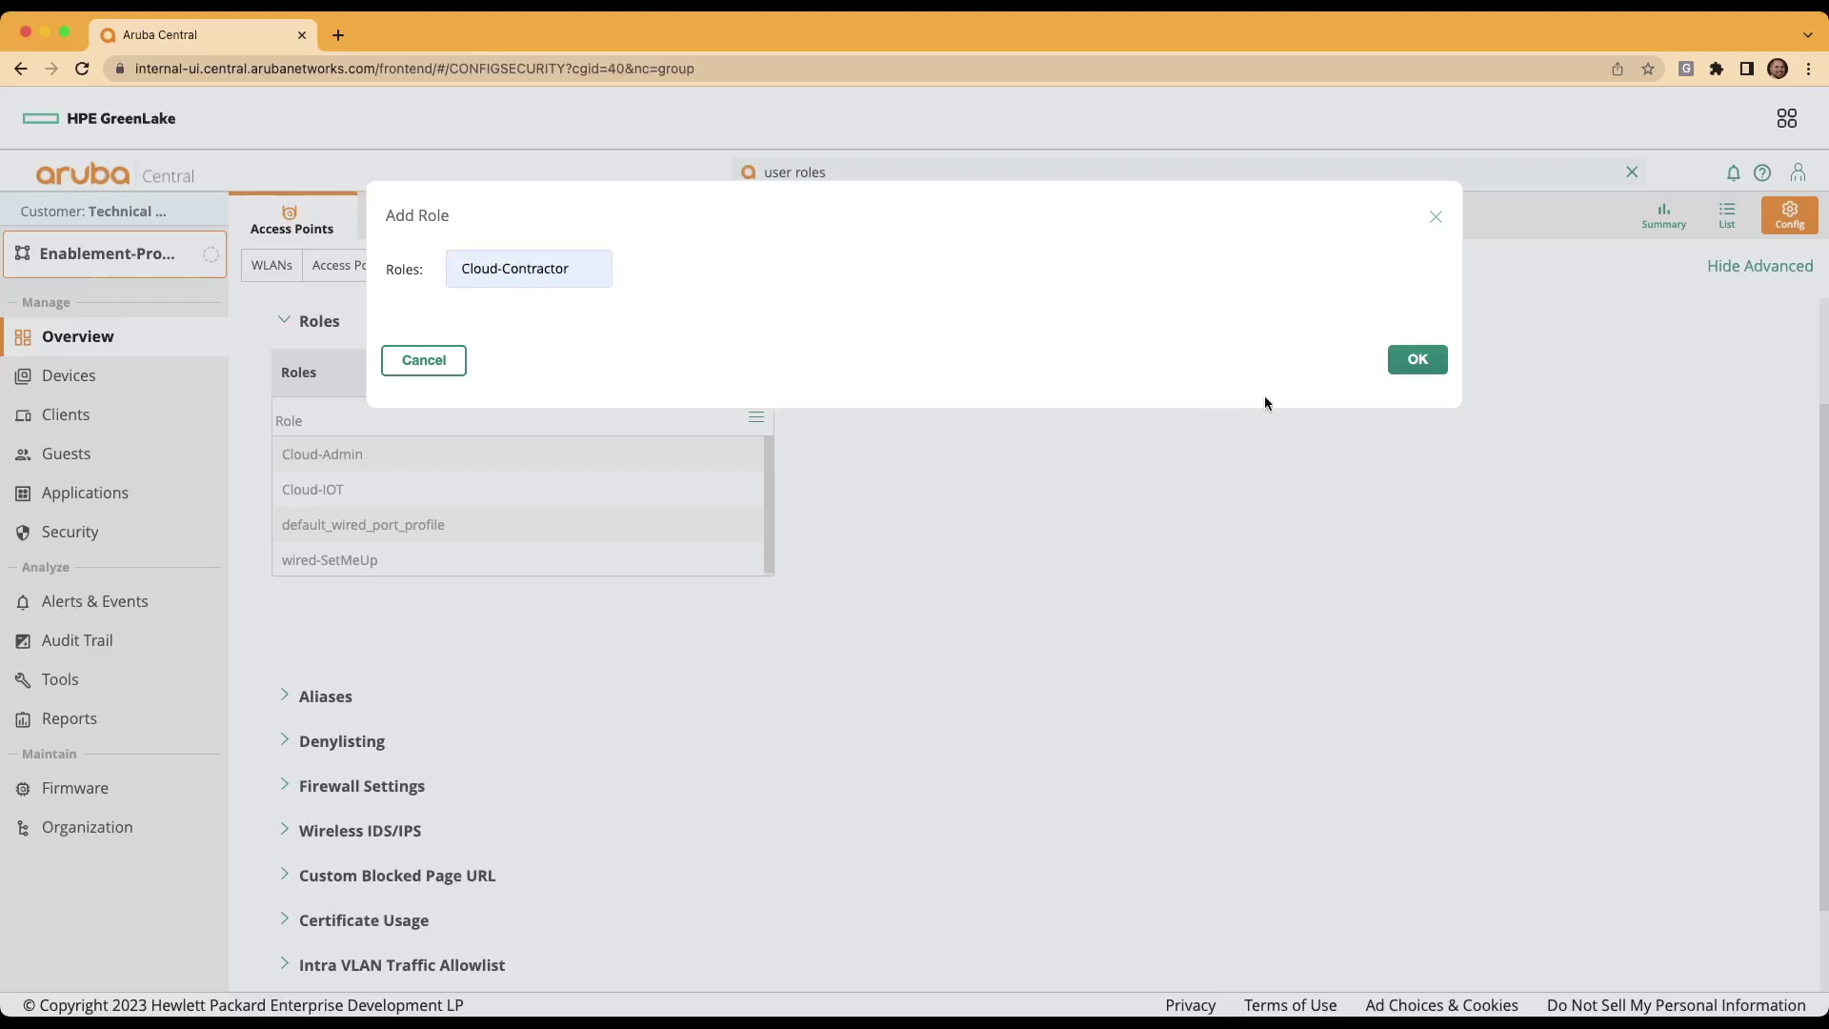
click(1413, 355)
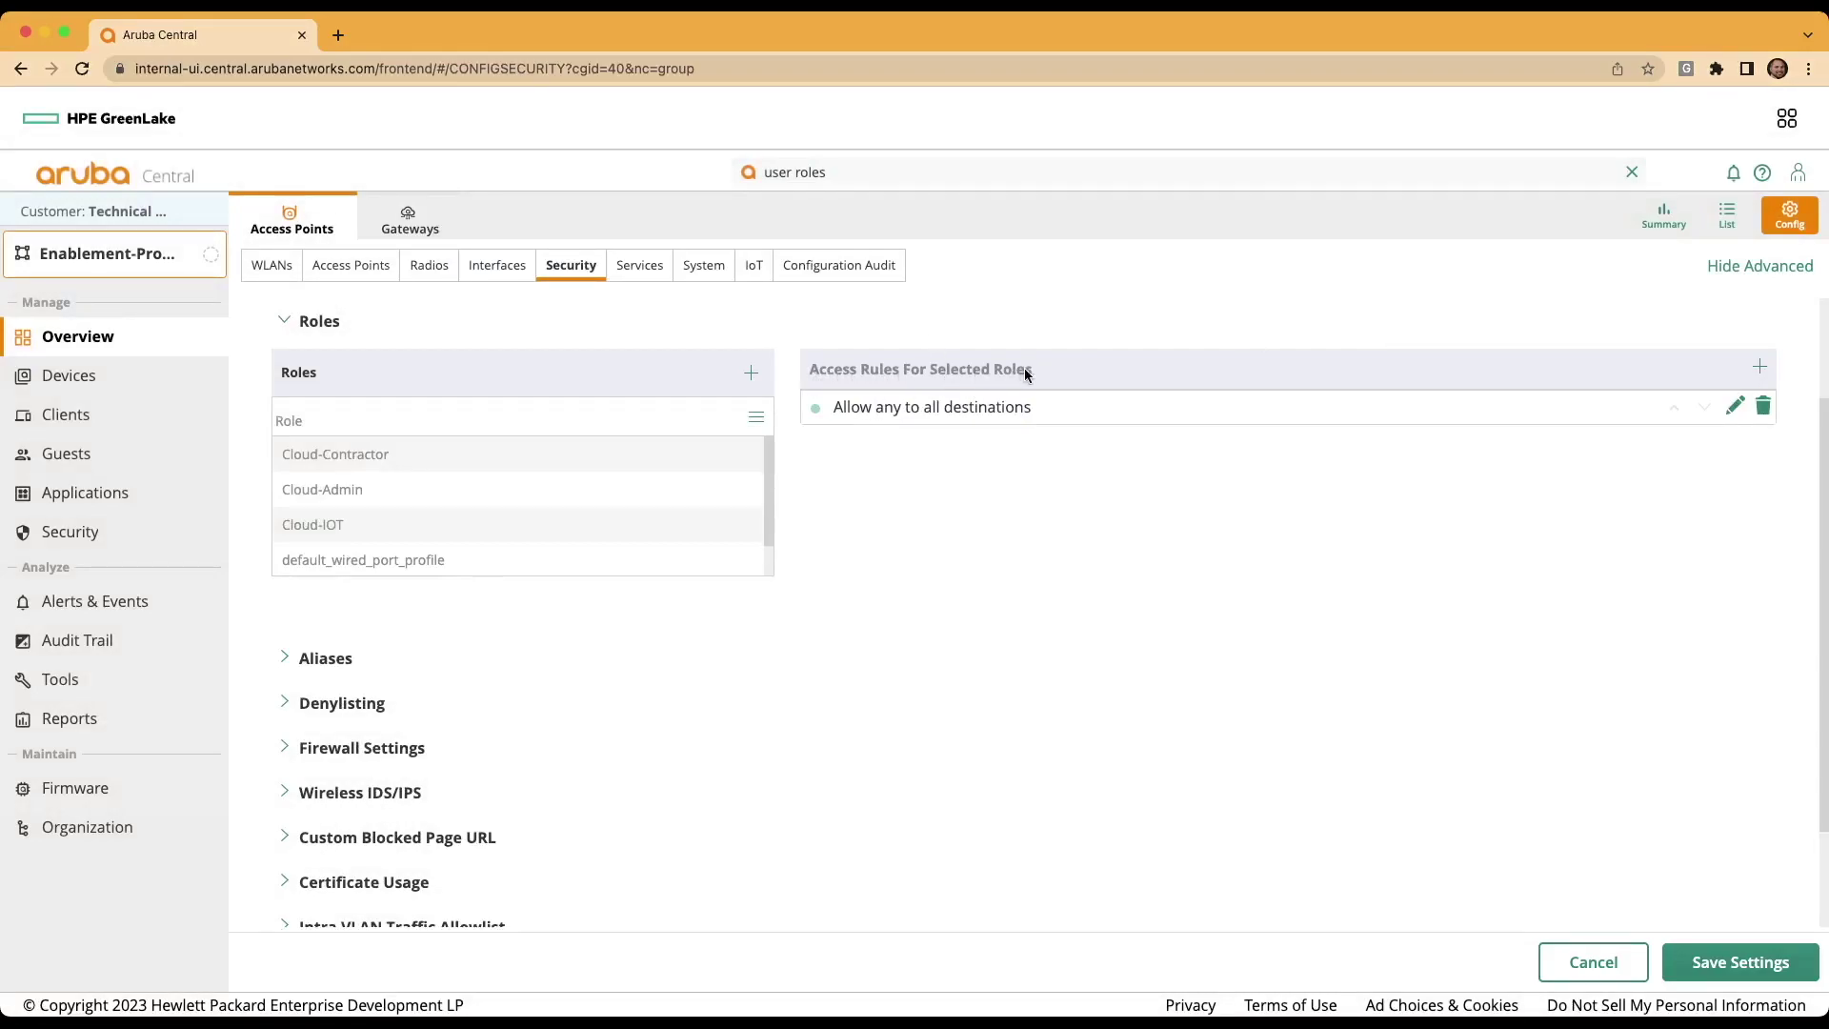
Step: Add a VLAN Assignment access rule with VLAN ID 2001 to the Cloud-Contractor role, save it, and review the role's rules
click(413, 453)
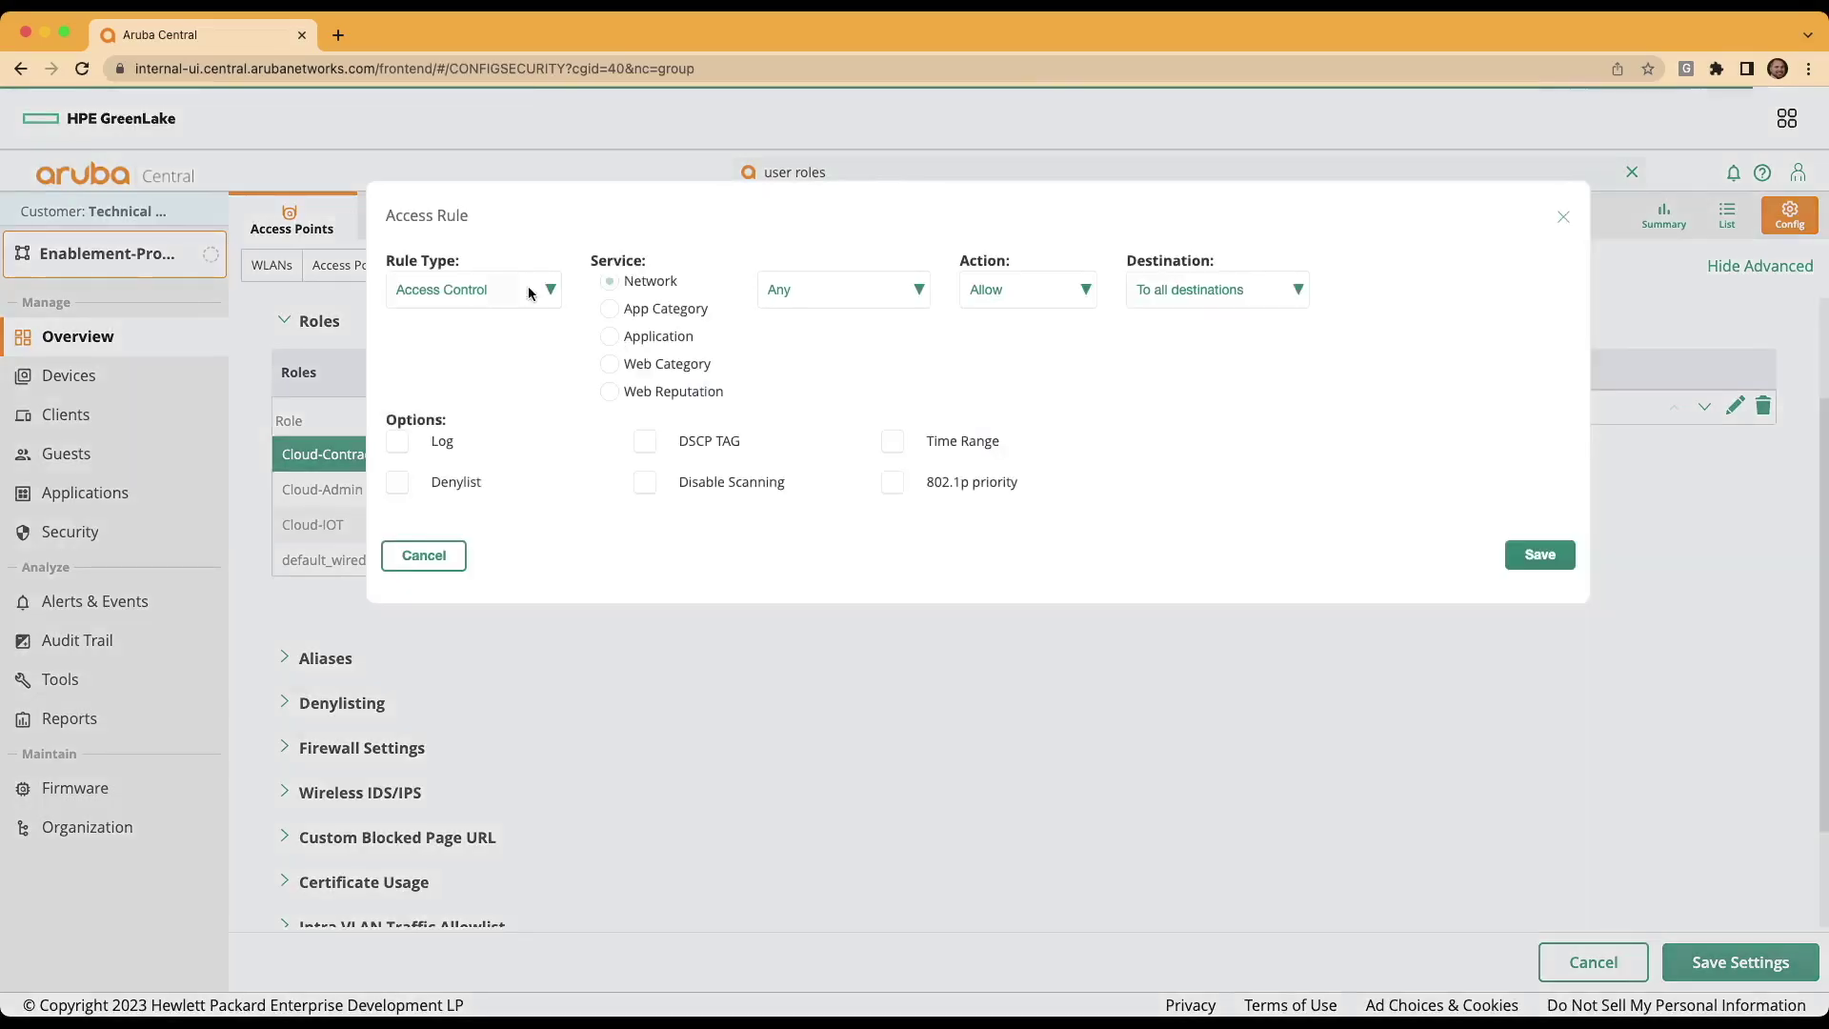
click(504, 305)
text(2001)
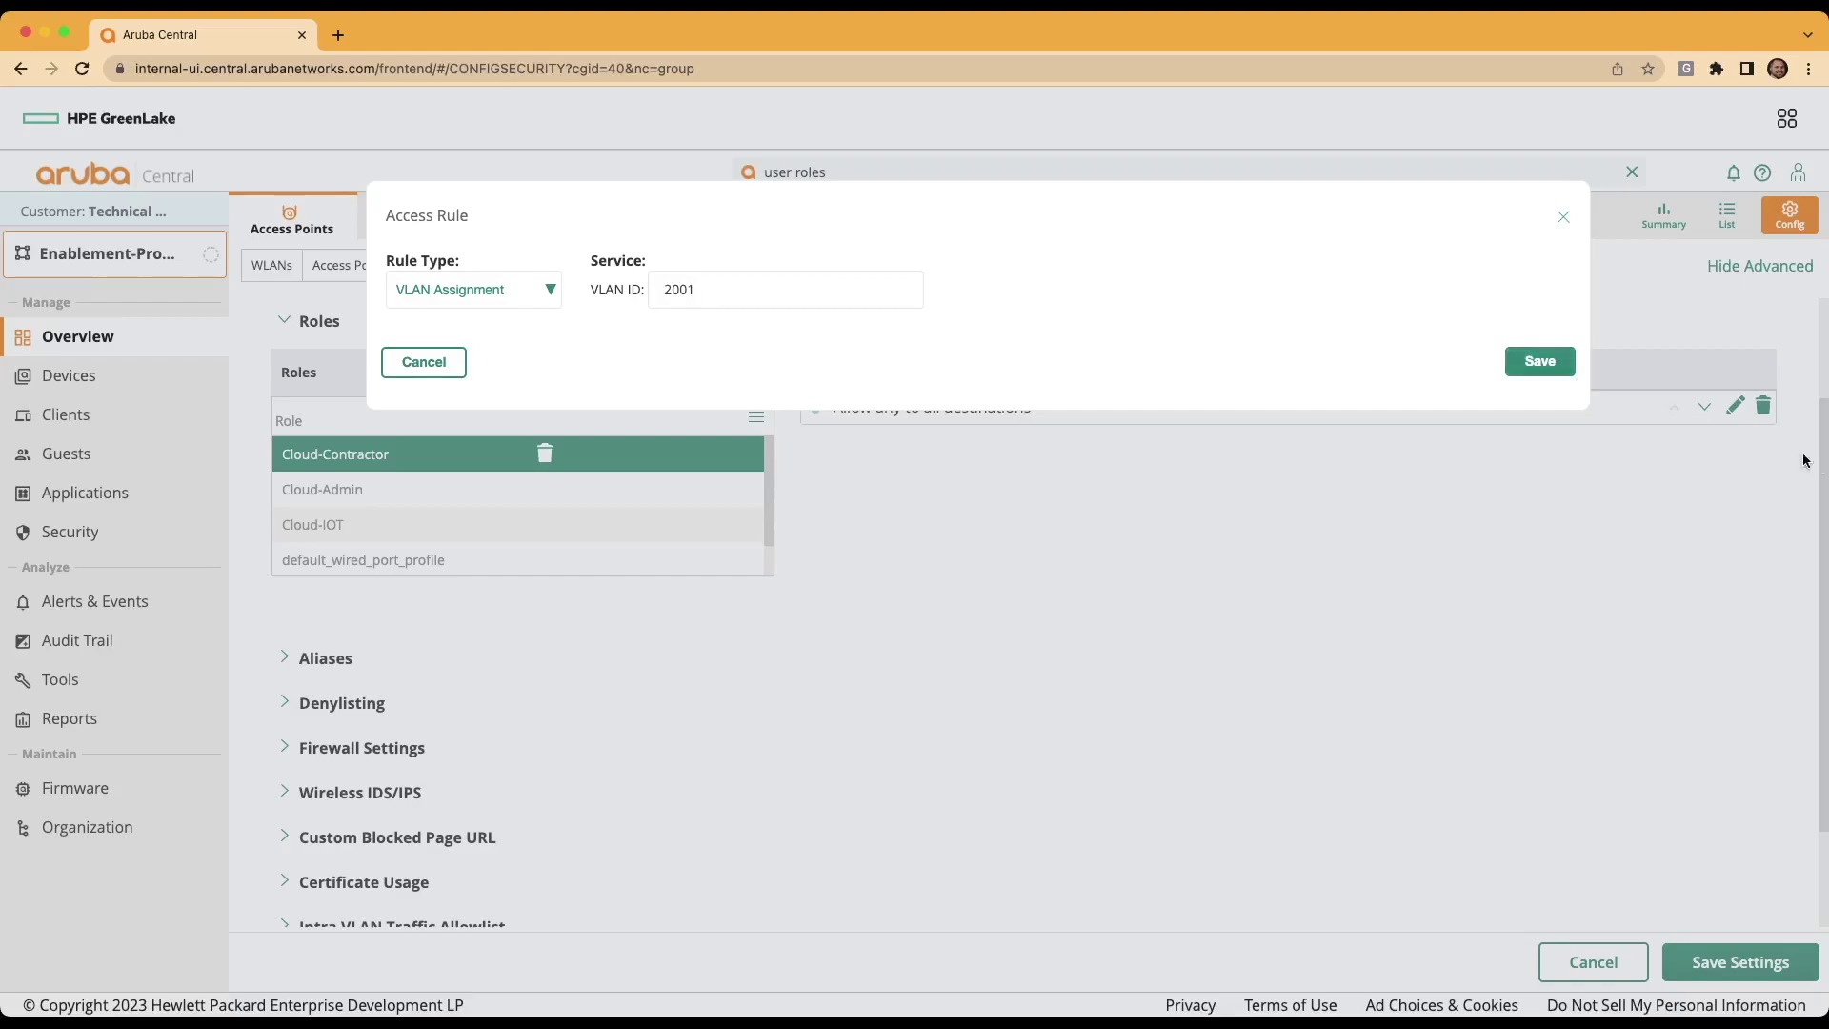
click(1540, 363)
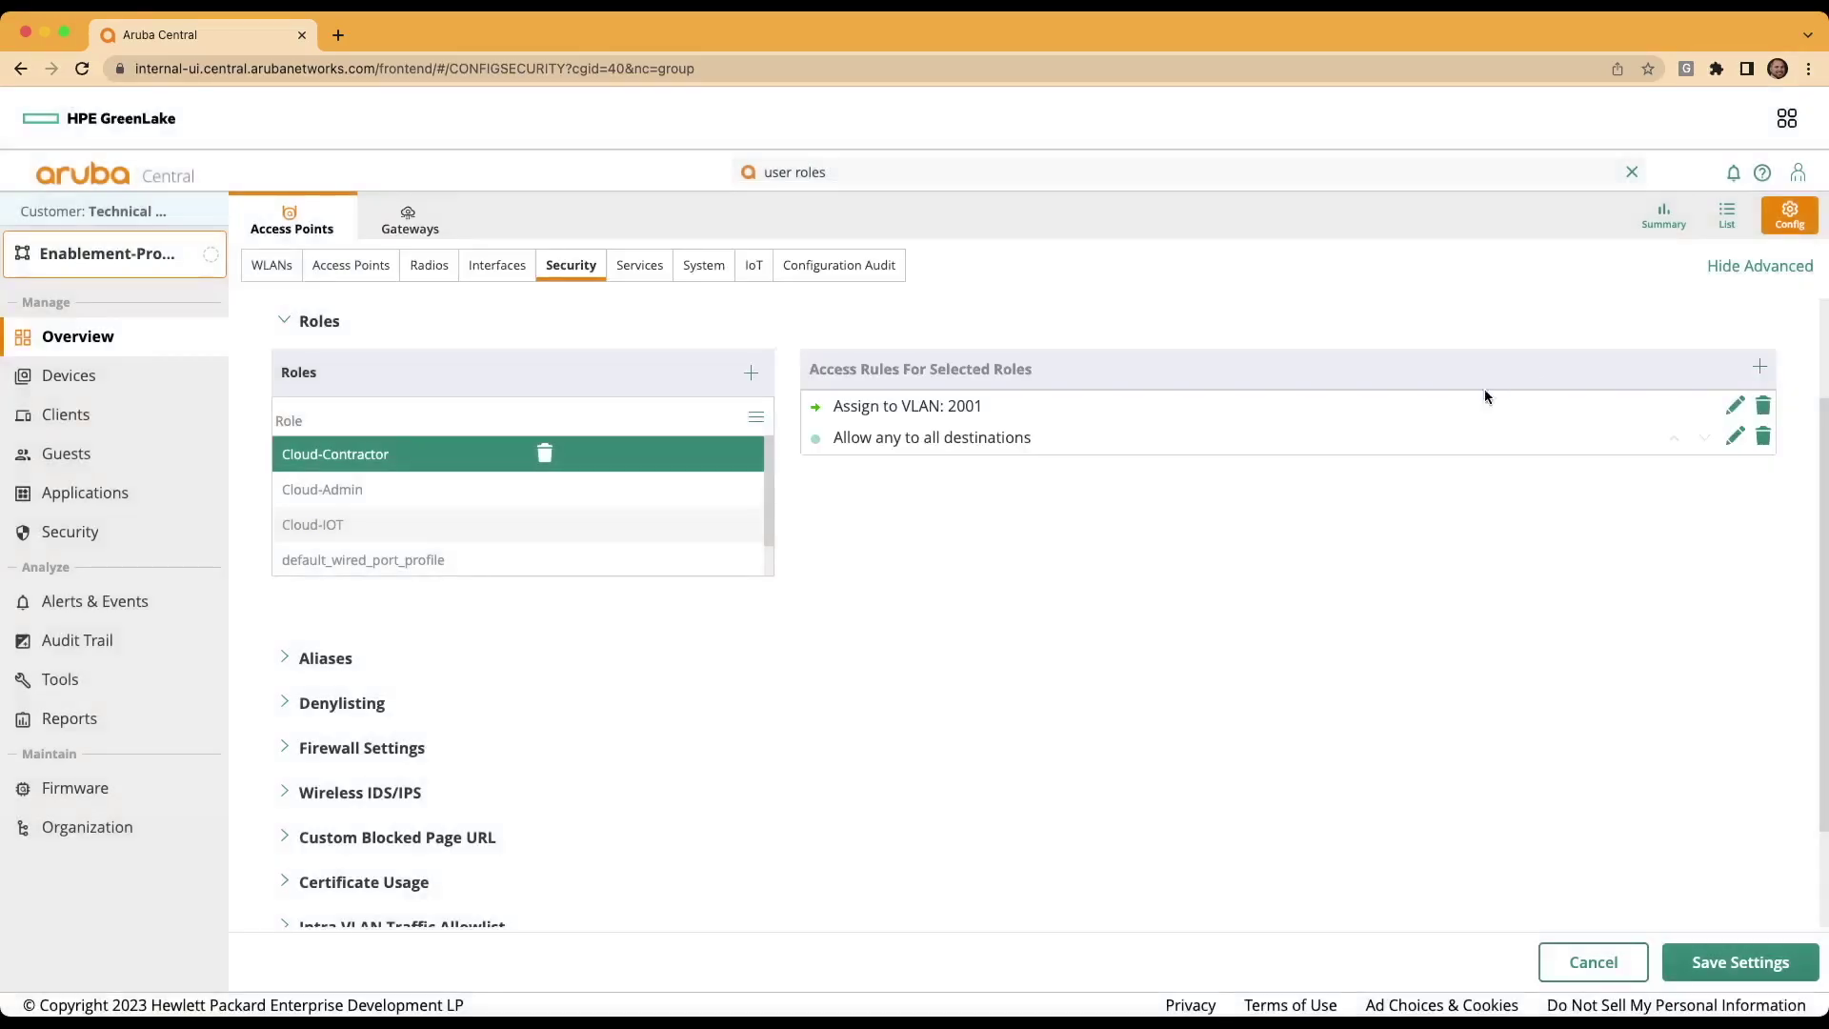
click(1682, 962)
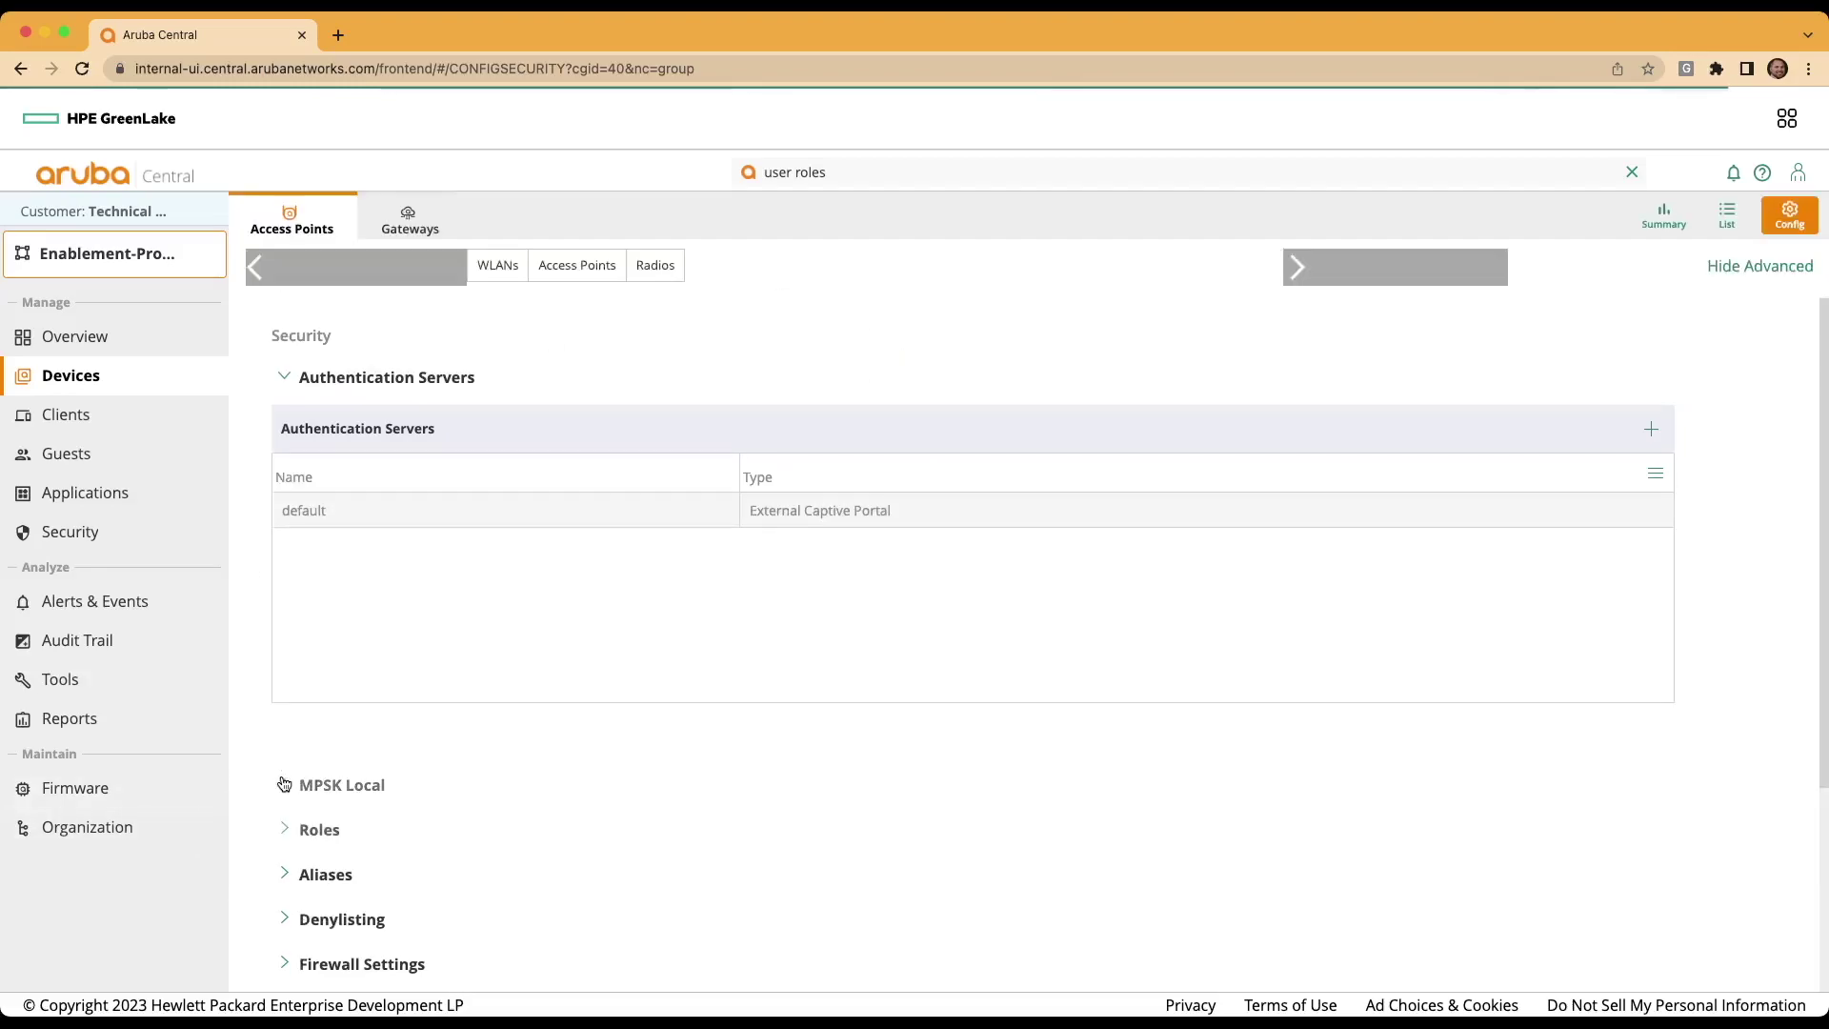
click(285, 834)
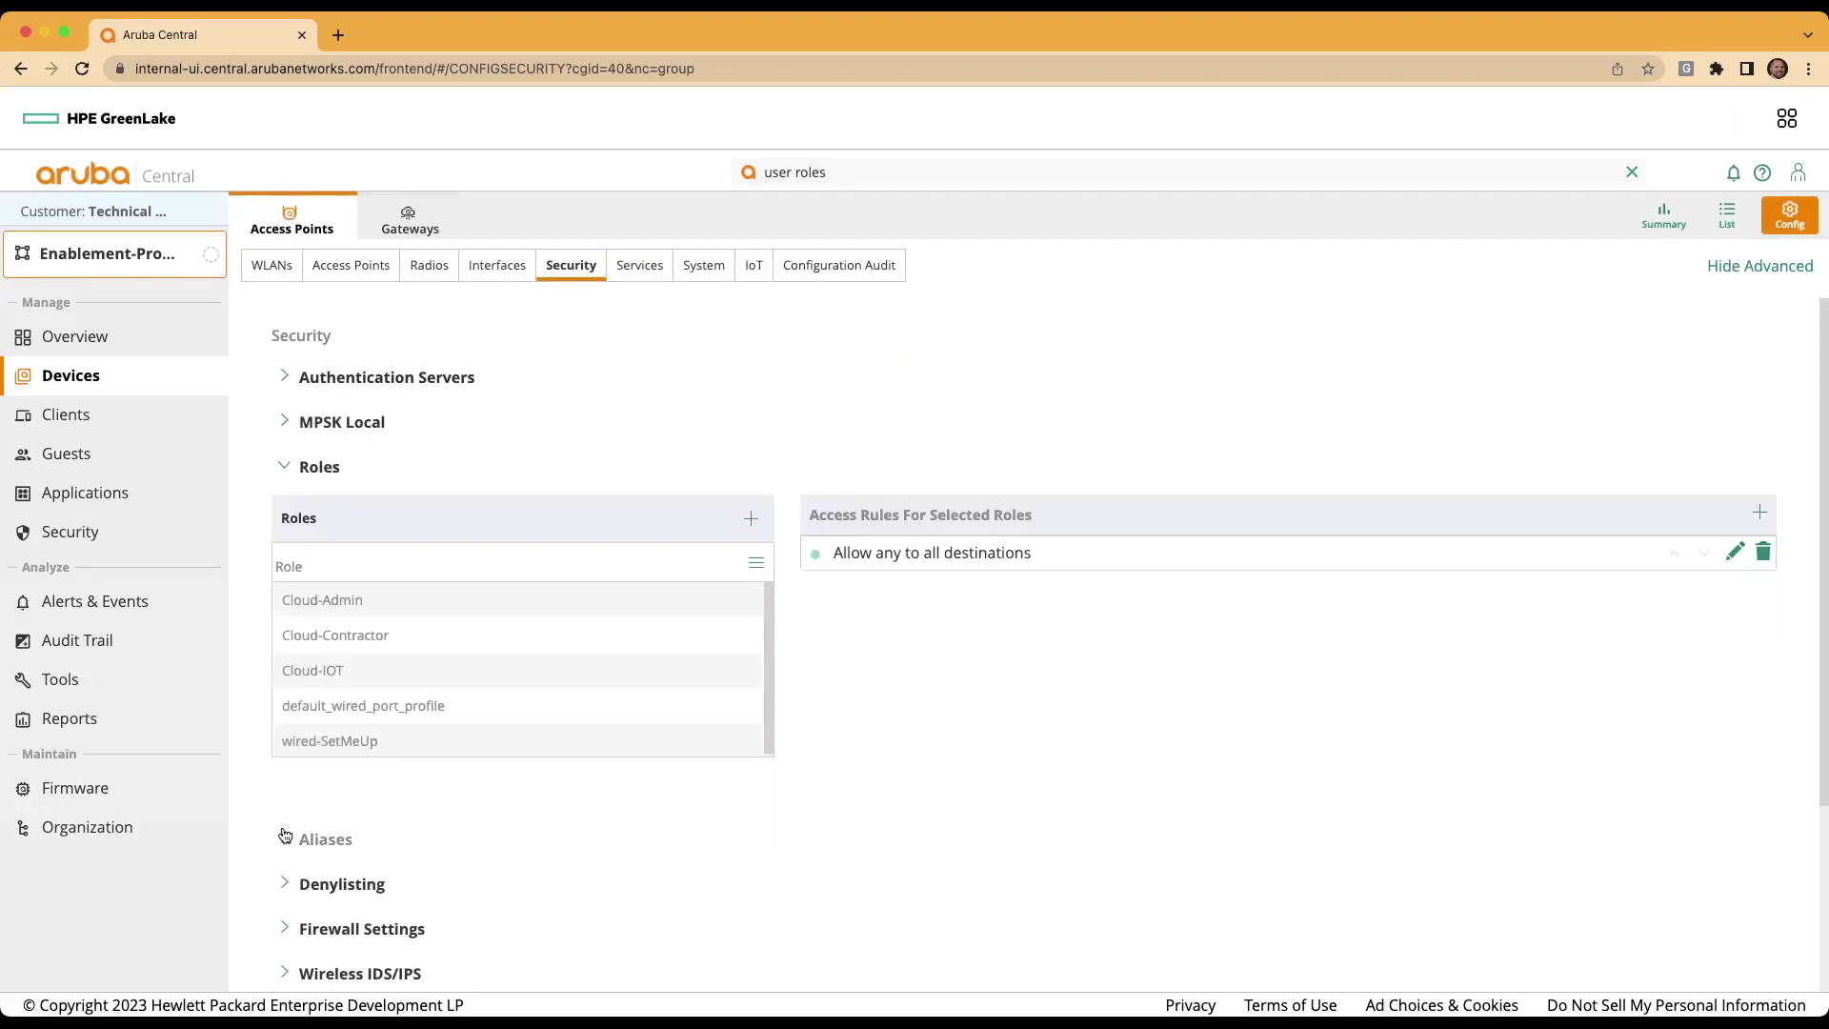
click(365, 637)
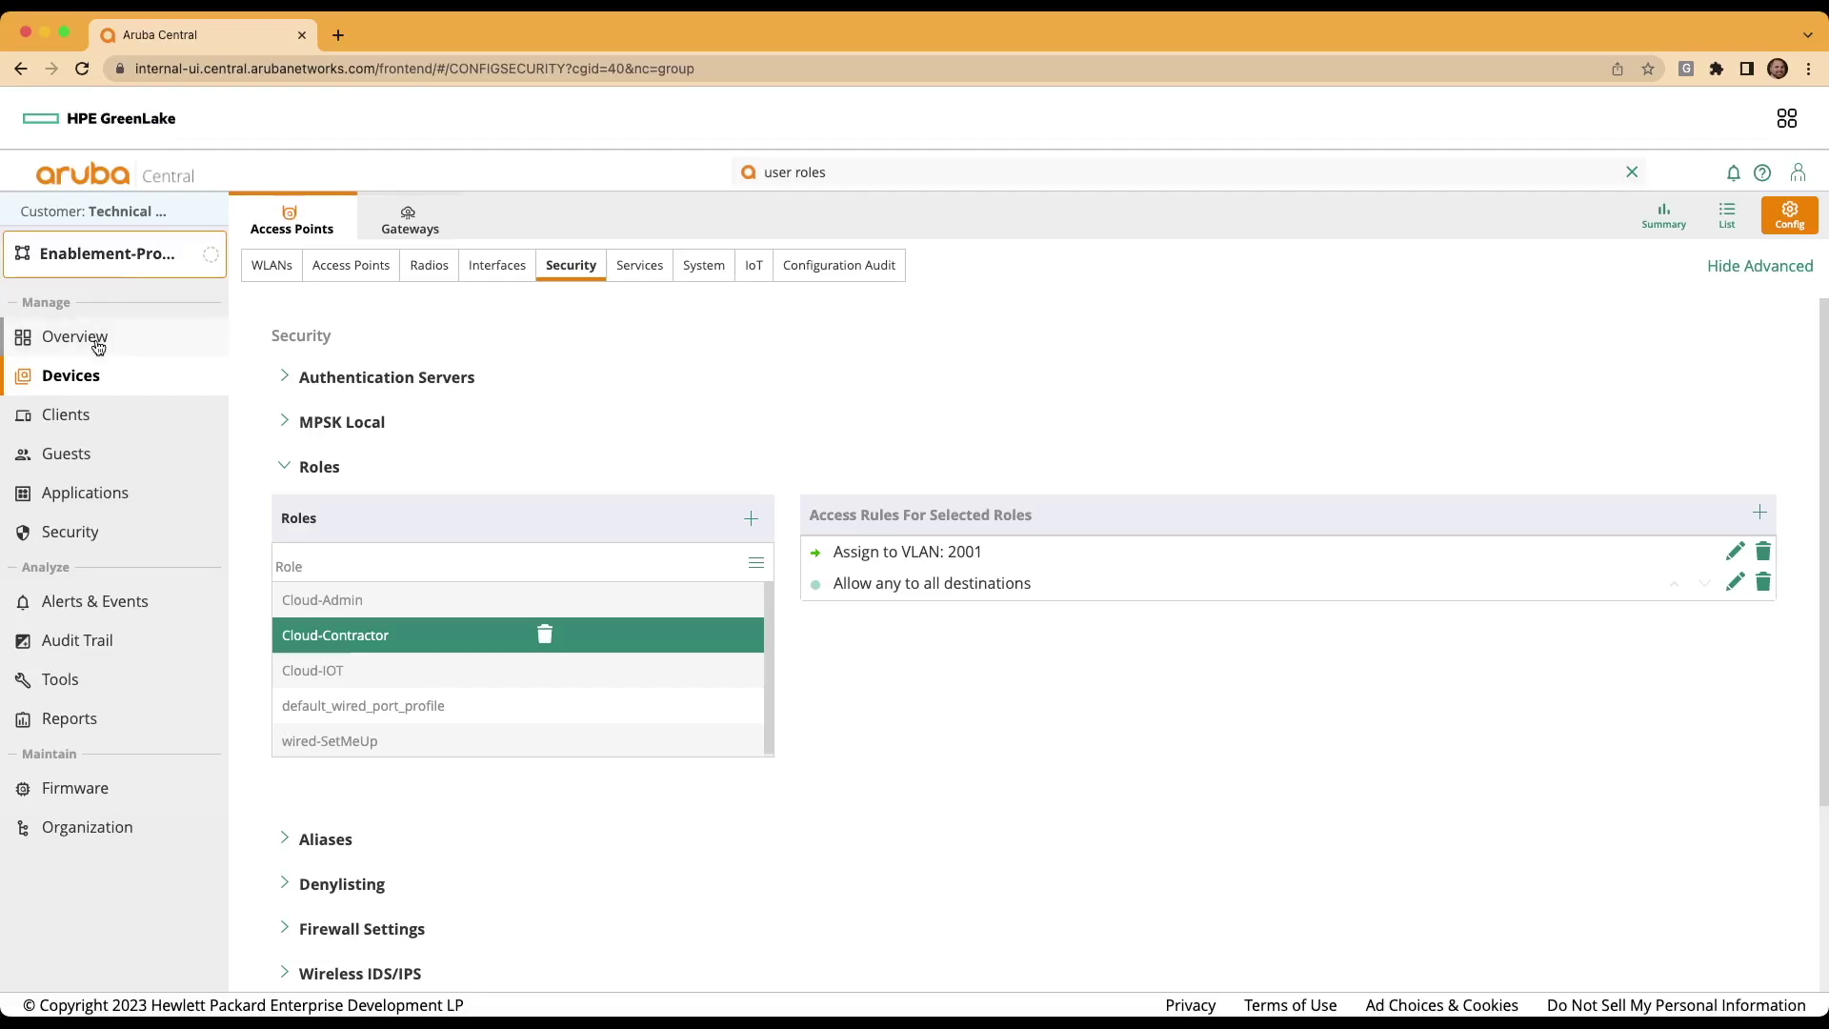
Step: Start a new wireless SSID named Cloud with static client VLAN assignment using VLAN ID 1
click(269, 267)
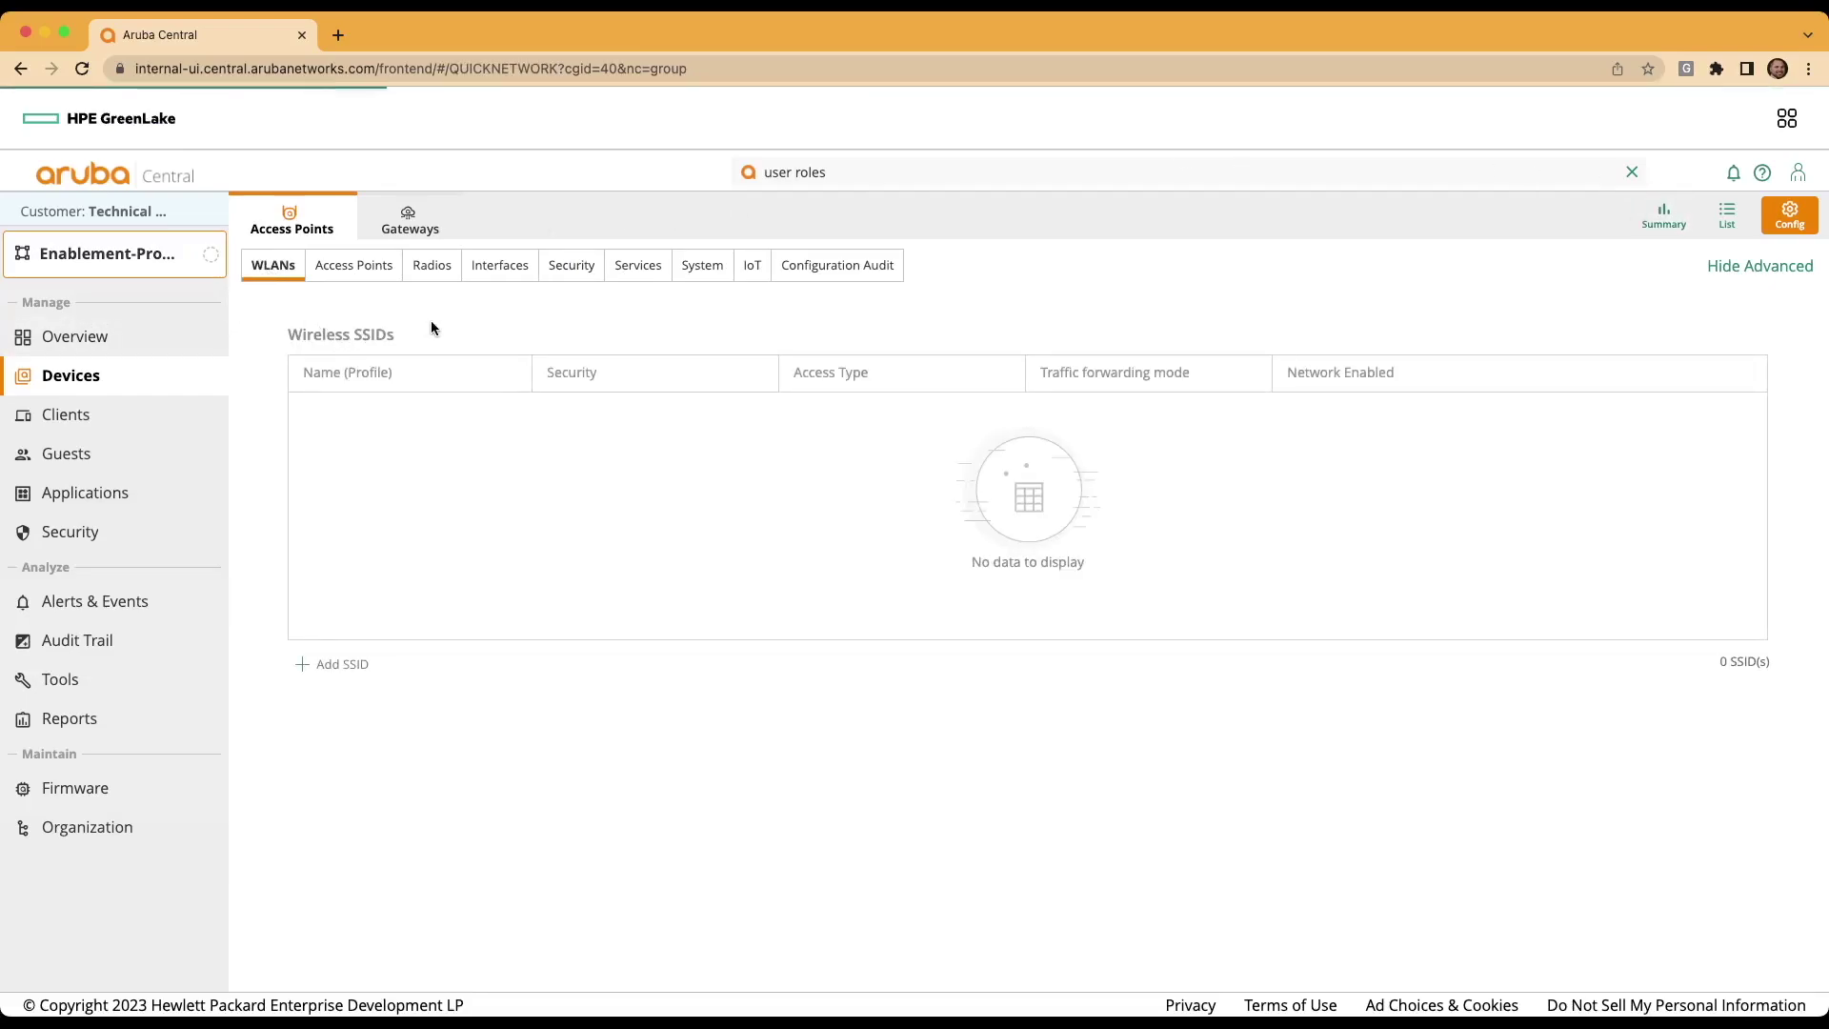
click(300, 664)
click(935, 431)
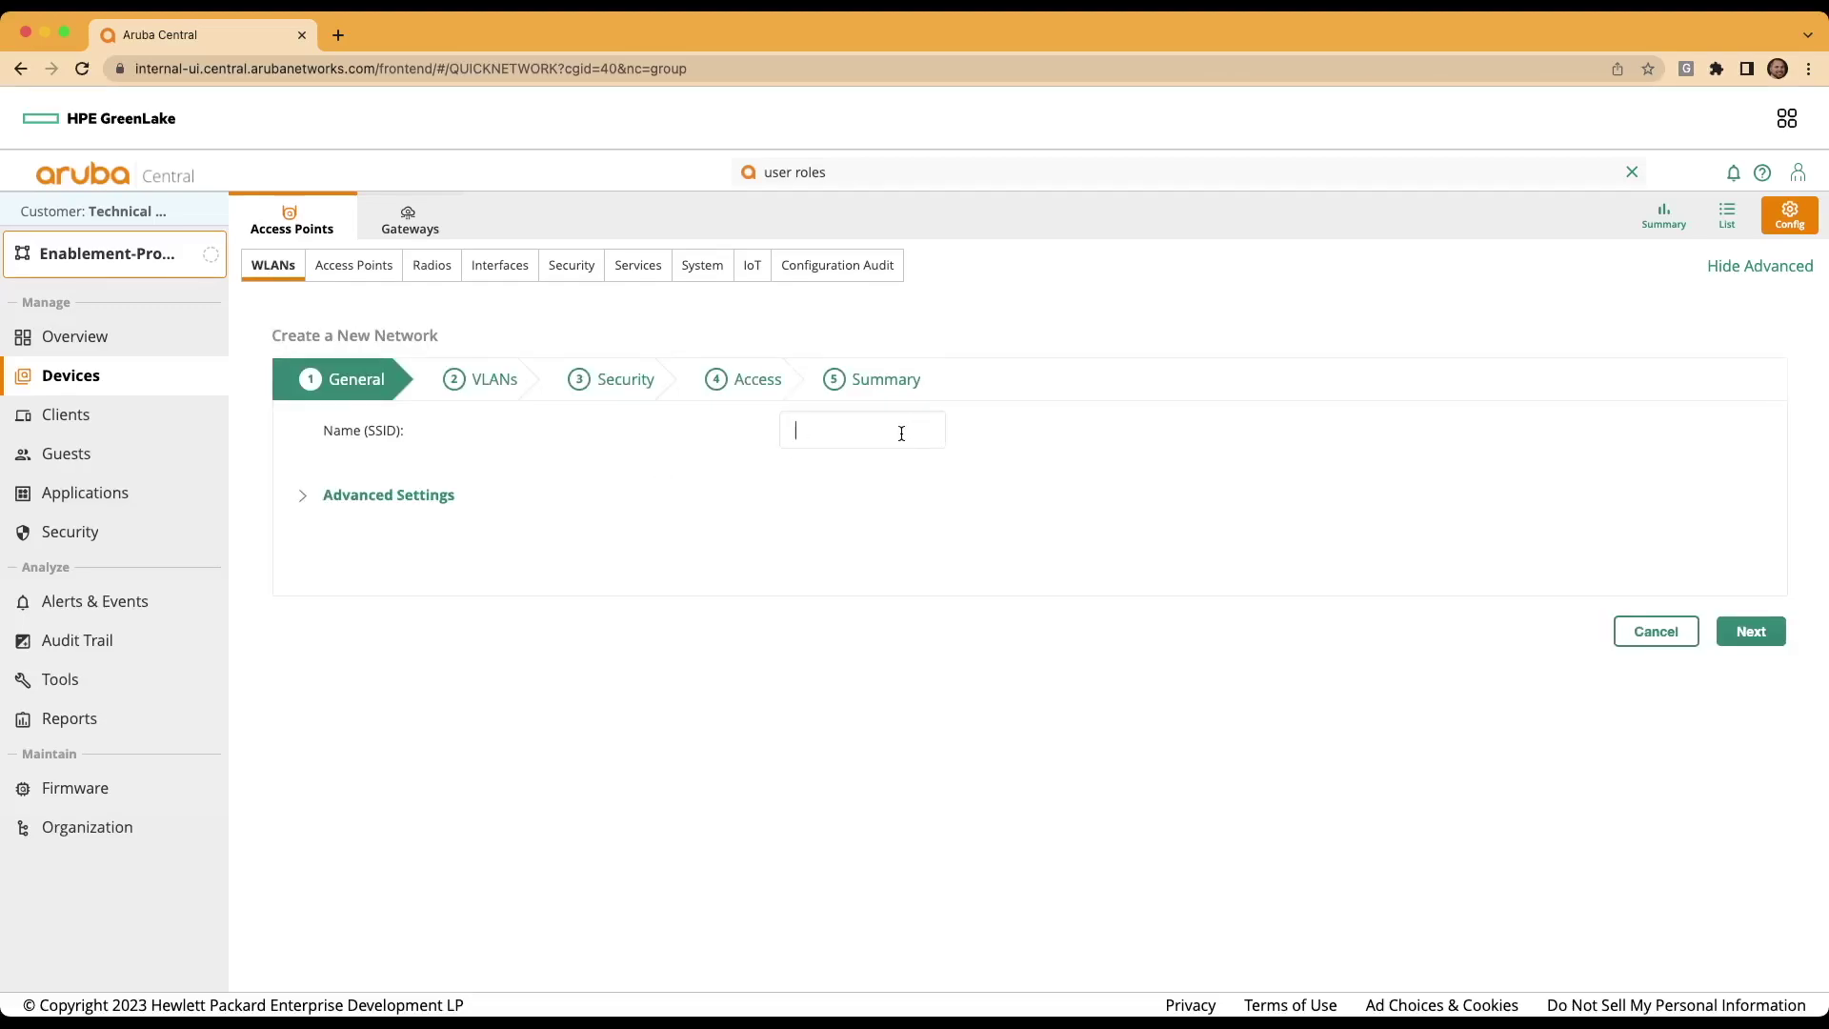
text(Cloud)
click(1751, 633)
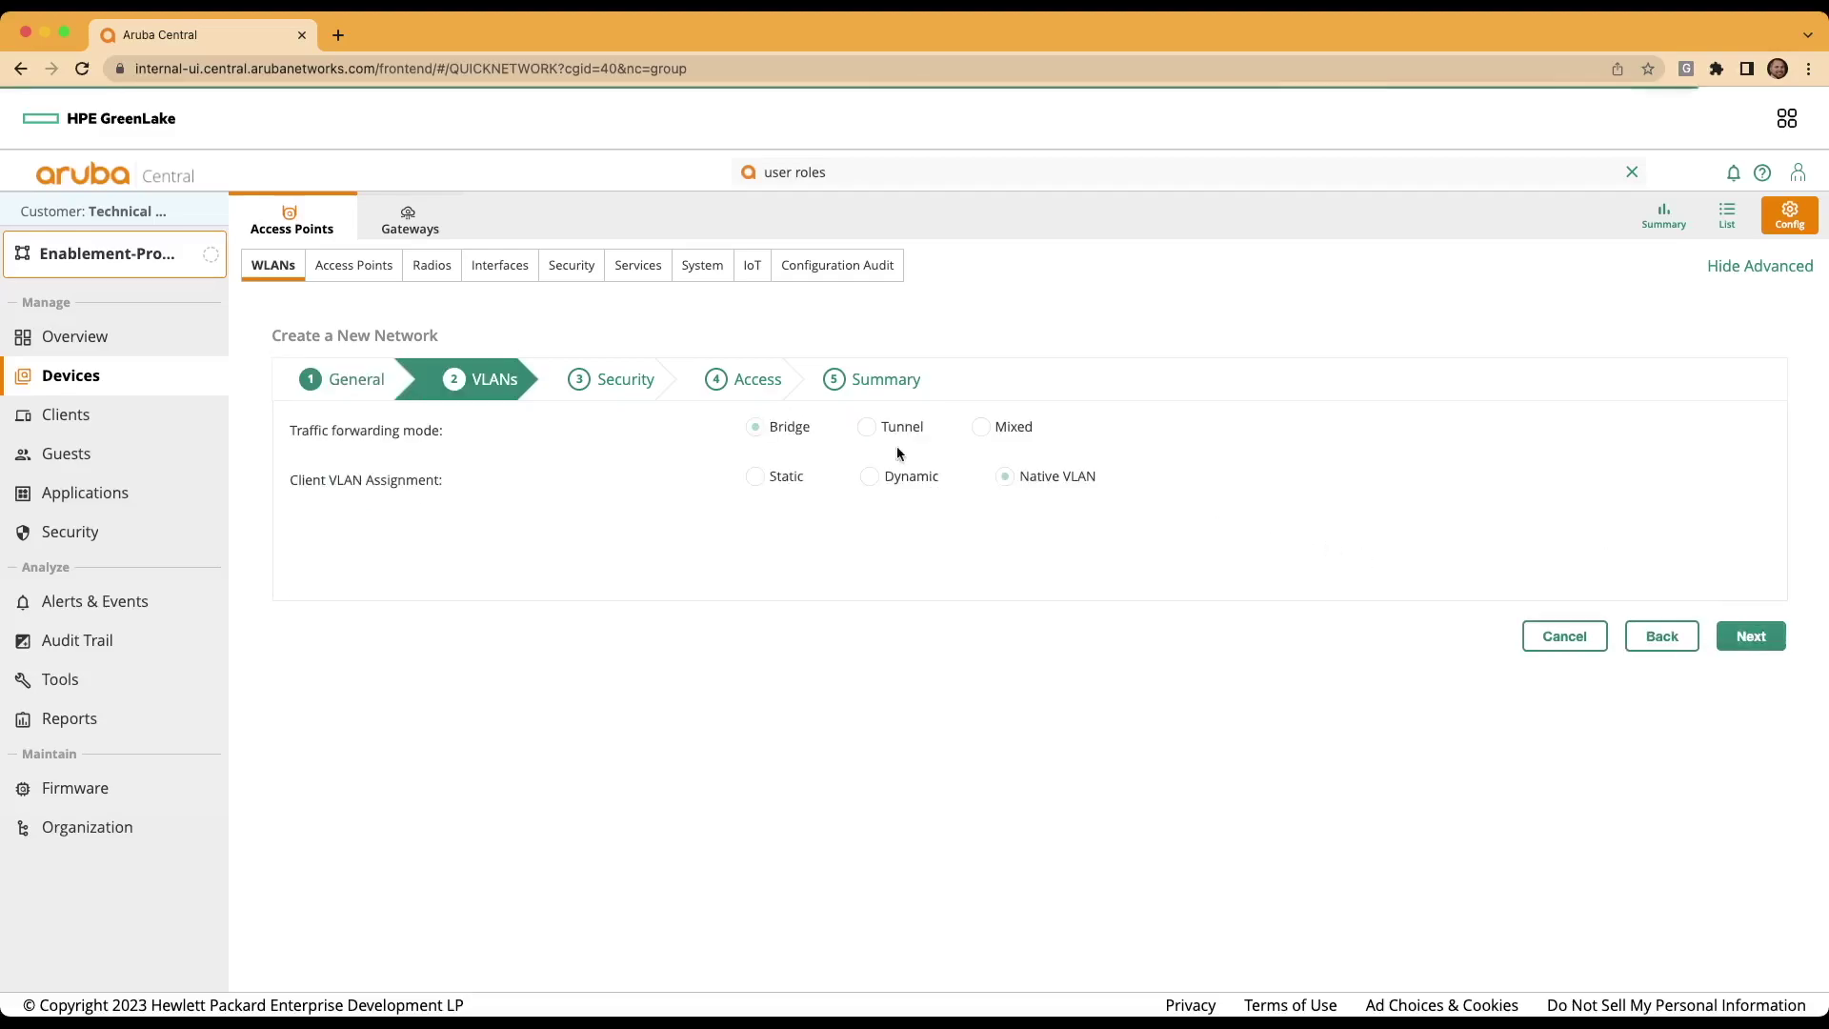
click(753, 485)
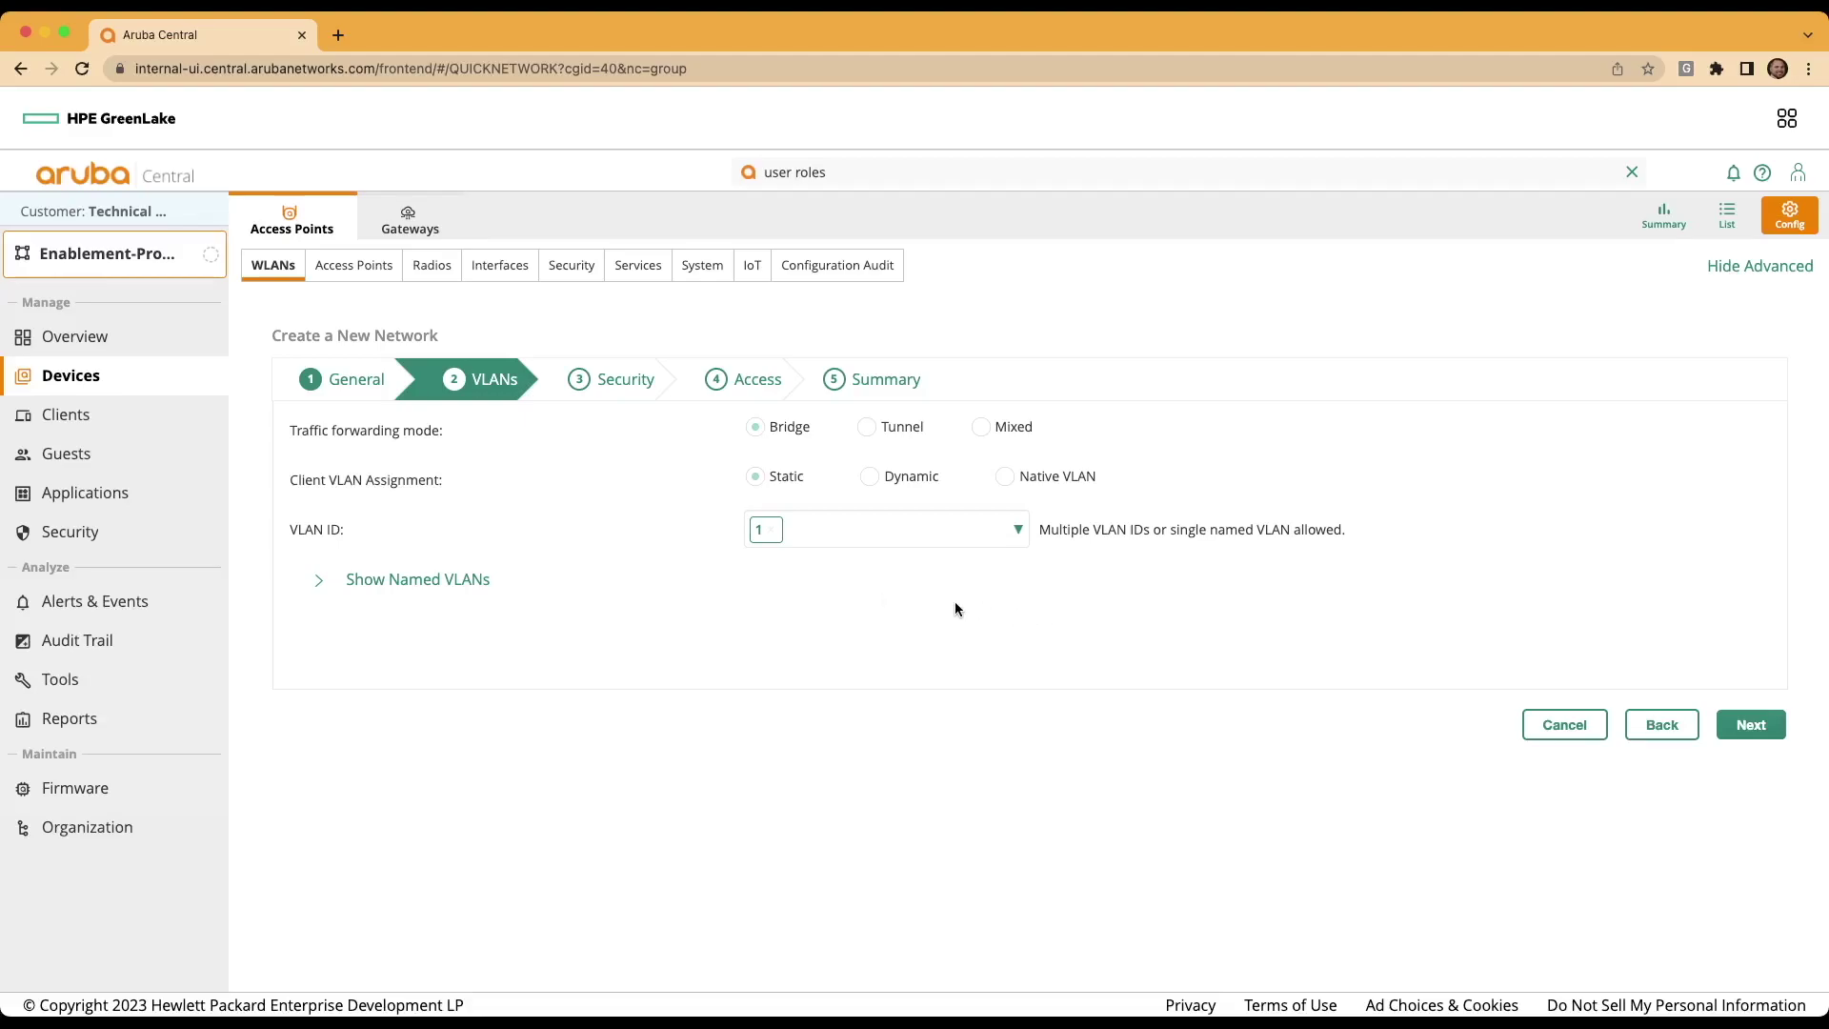
click(1751, 725)
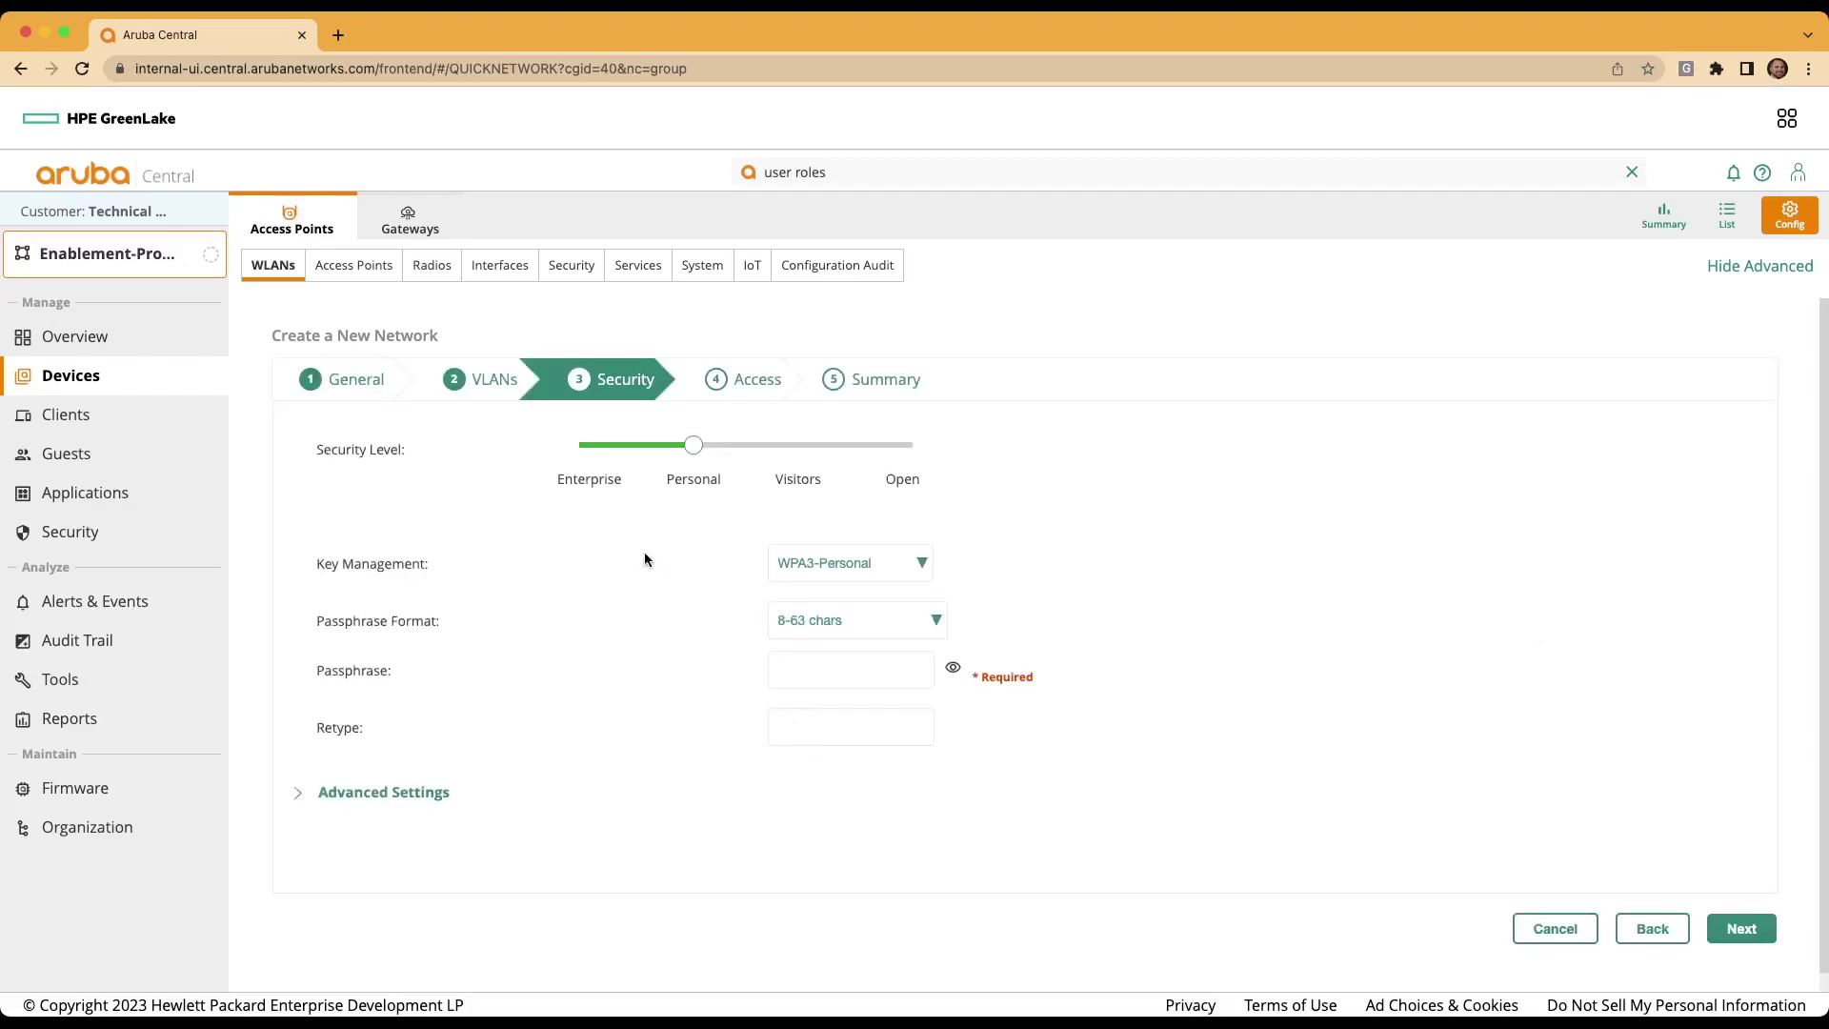
Step: Set the network's security level to Enterprise with Cloud Auth as the primary server
click(587, 449)
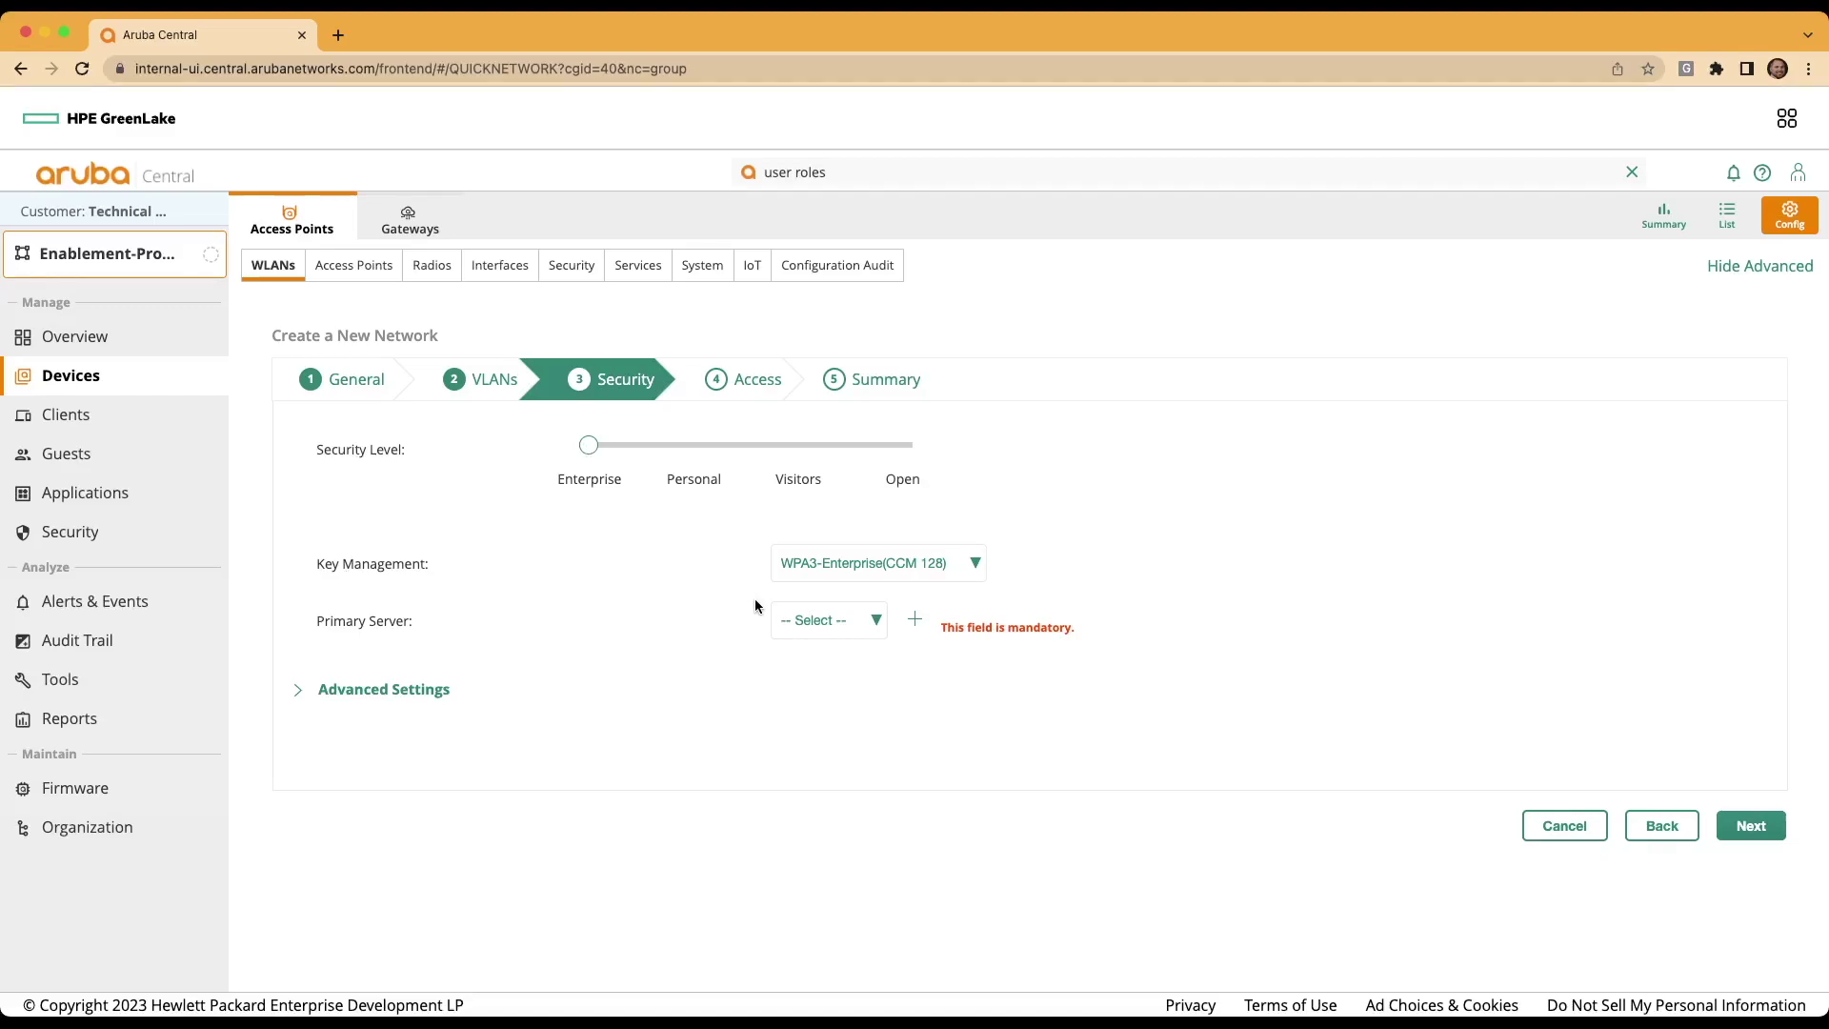
click(832, 643)
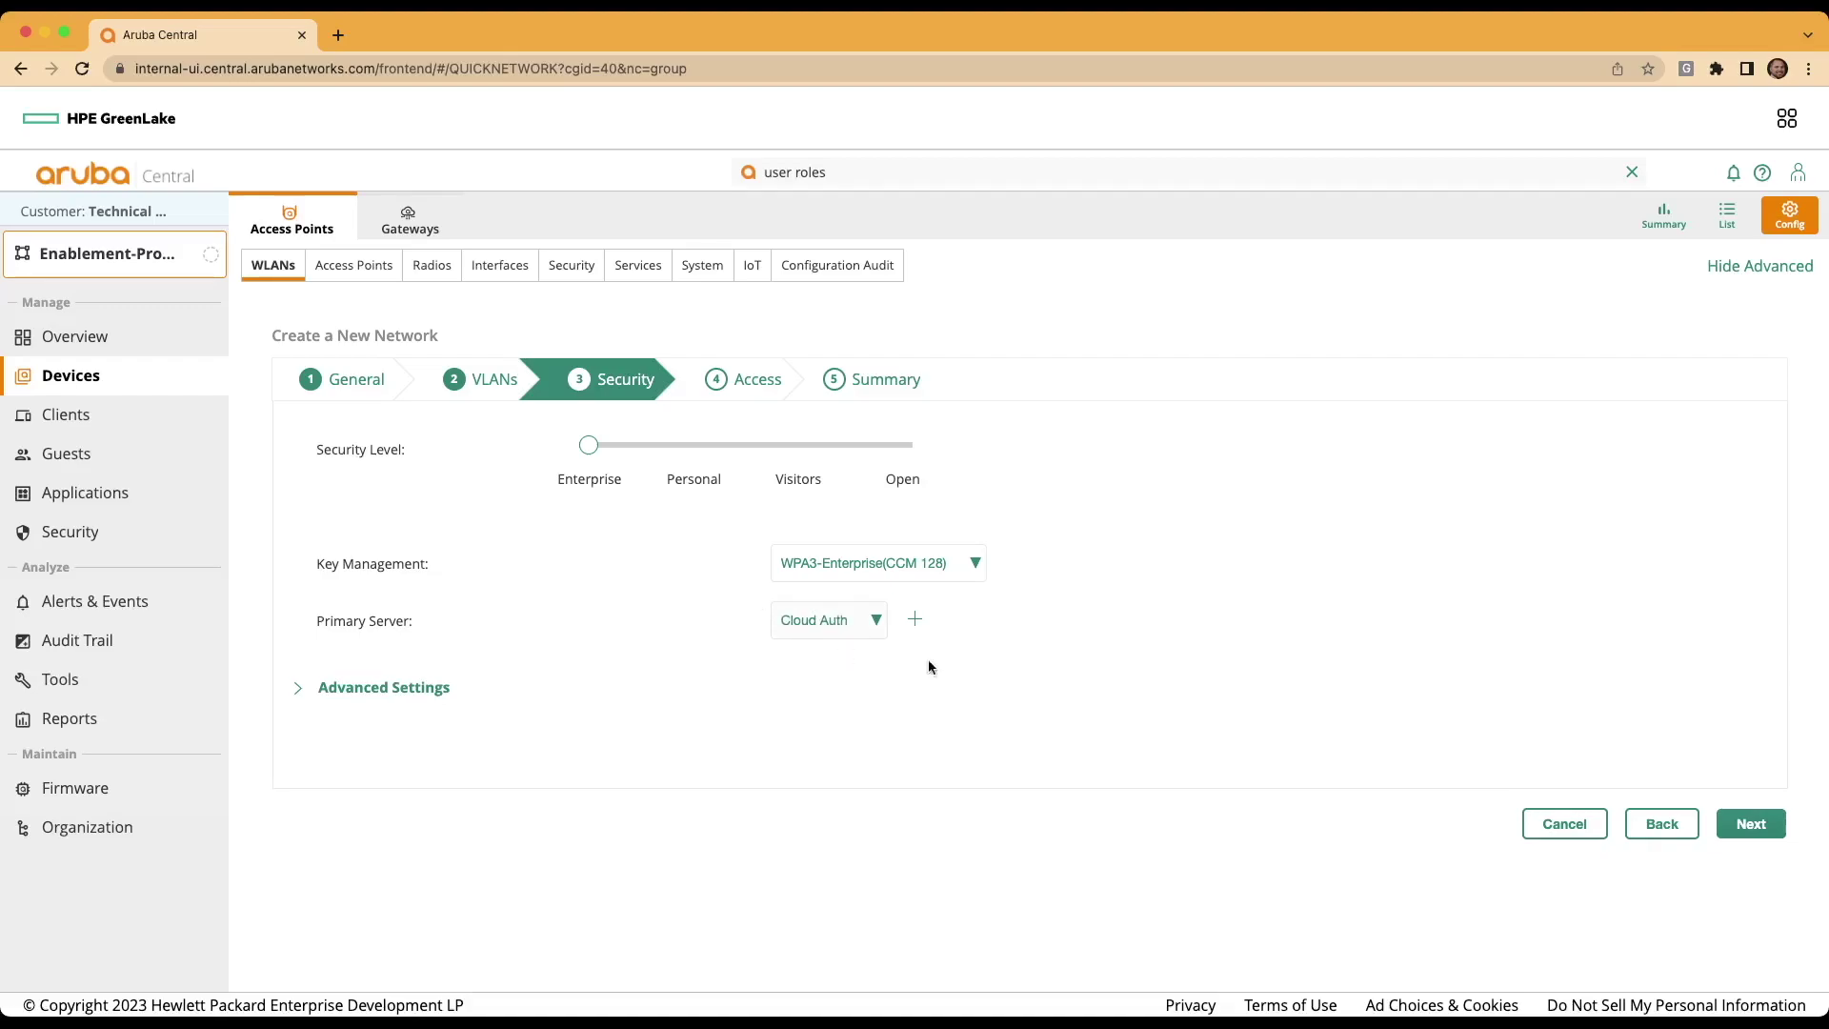
click(1751, 825)
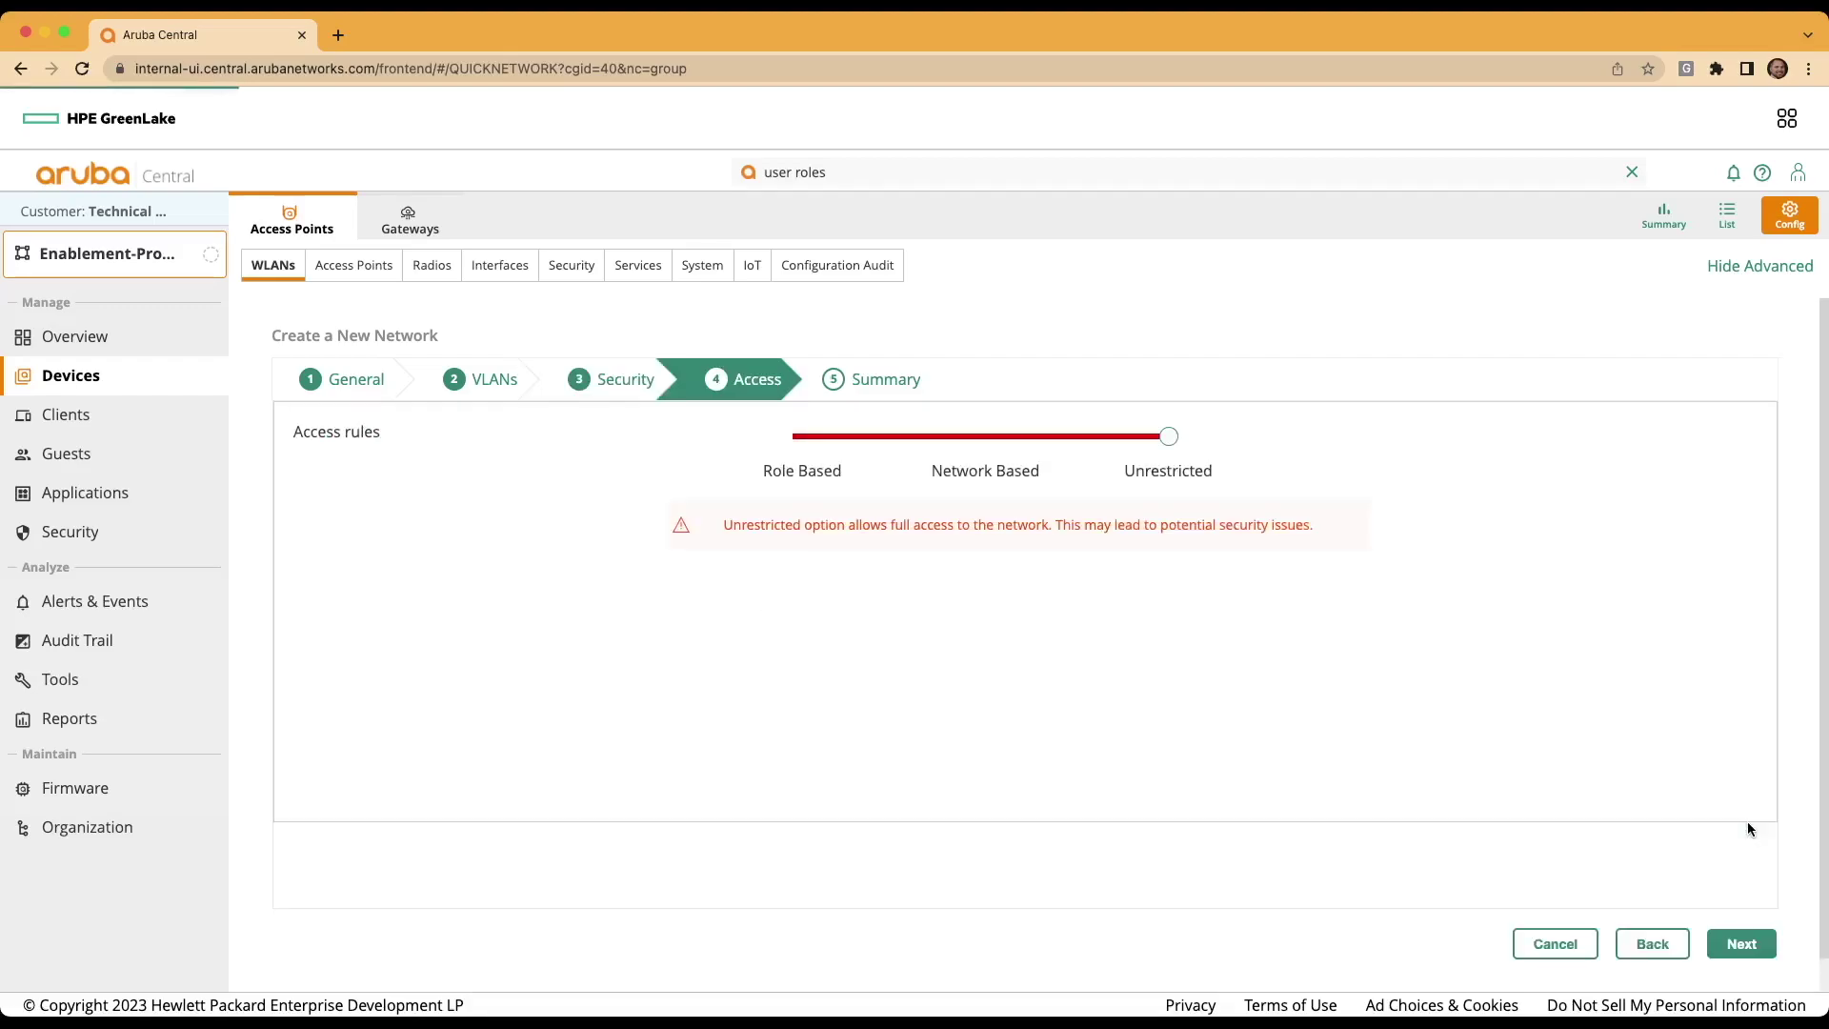
Step: Set the network's access rules to Role Based and proceed to the network summary
click(801, 436)
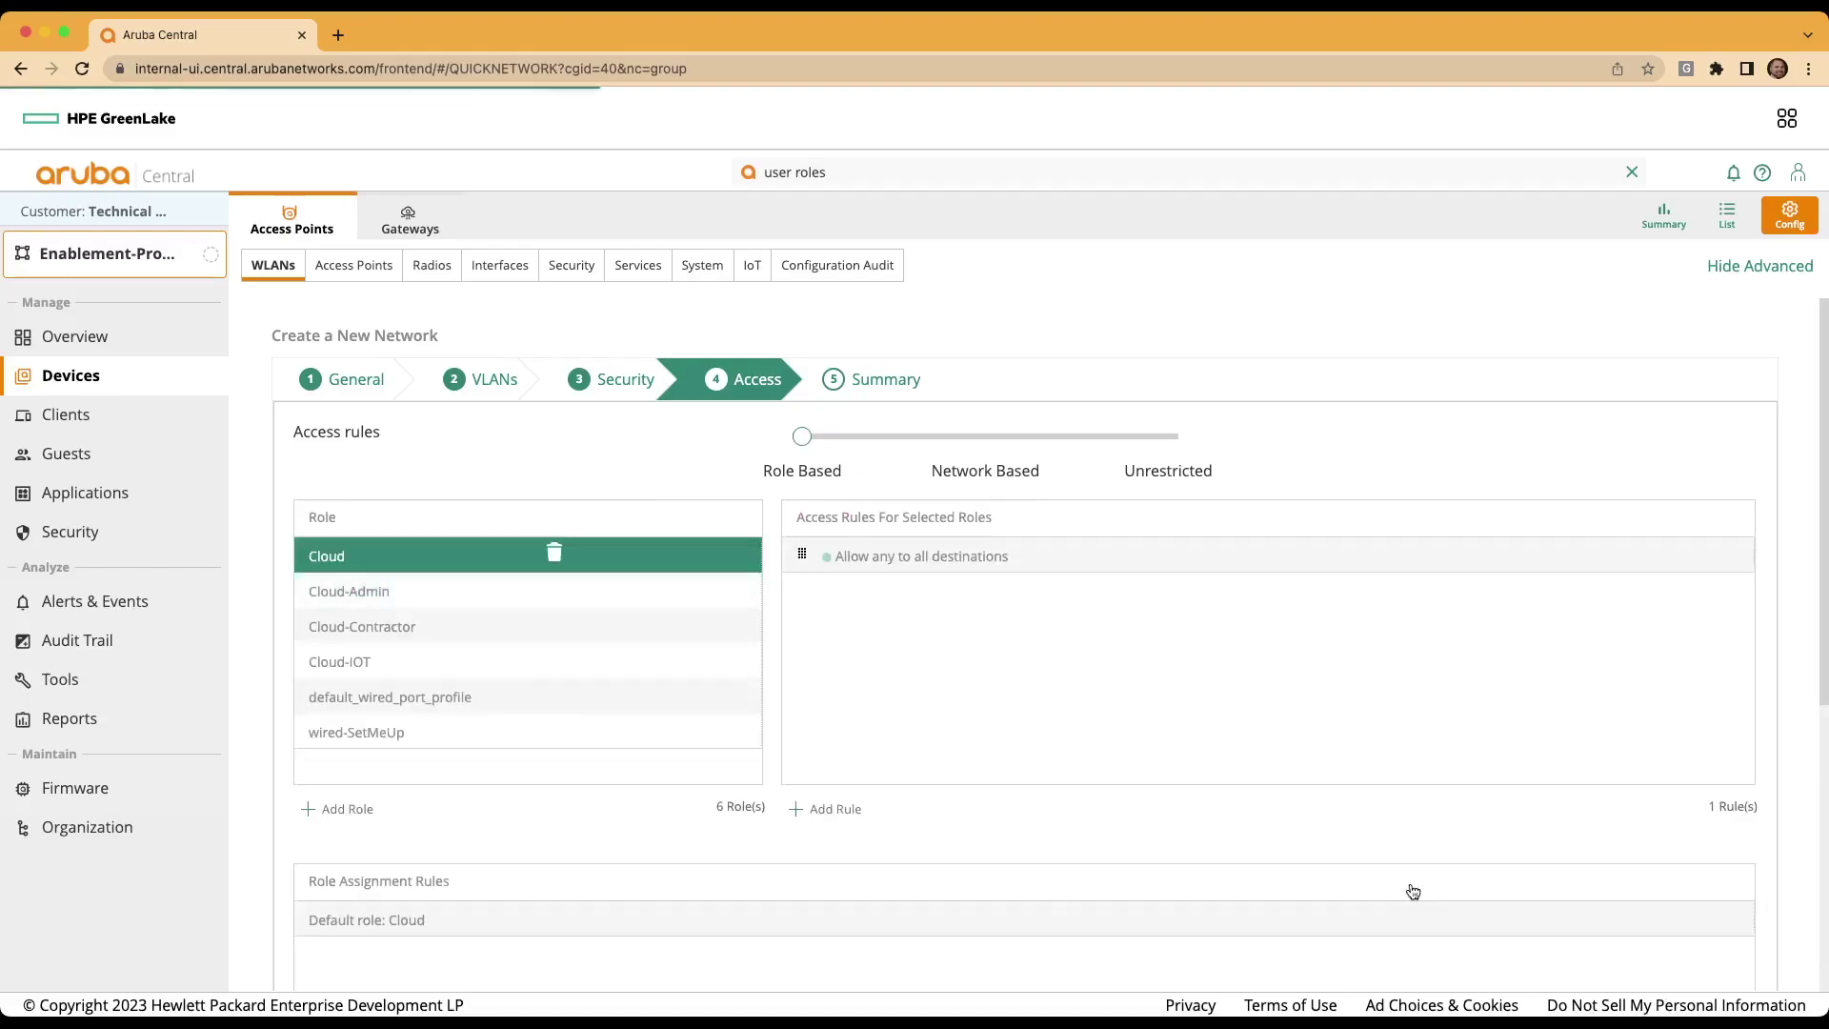
scroll(1416, 895, down, 4)
scroll(1415, 904, down, 1)
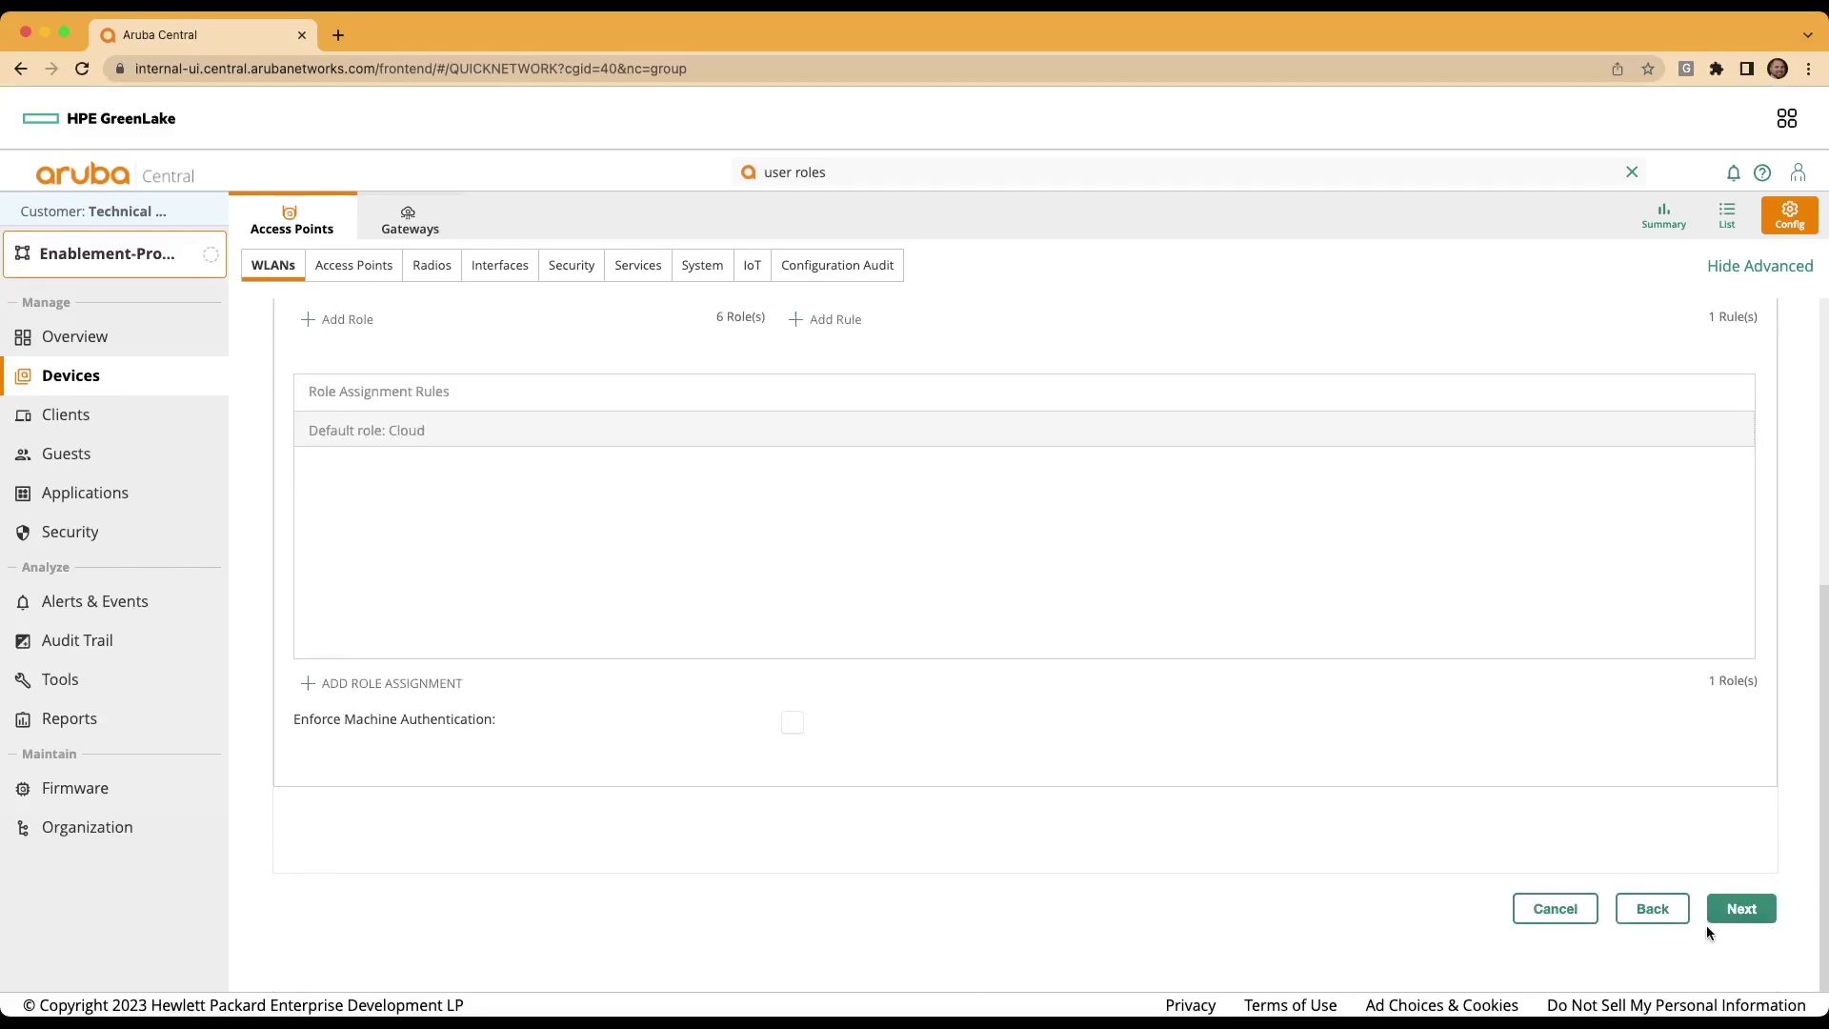
click(1733, 915)
Step: Review the summary of the Cloud network and finish creating it
scroll(1153, 566, up, 3)
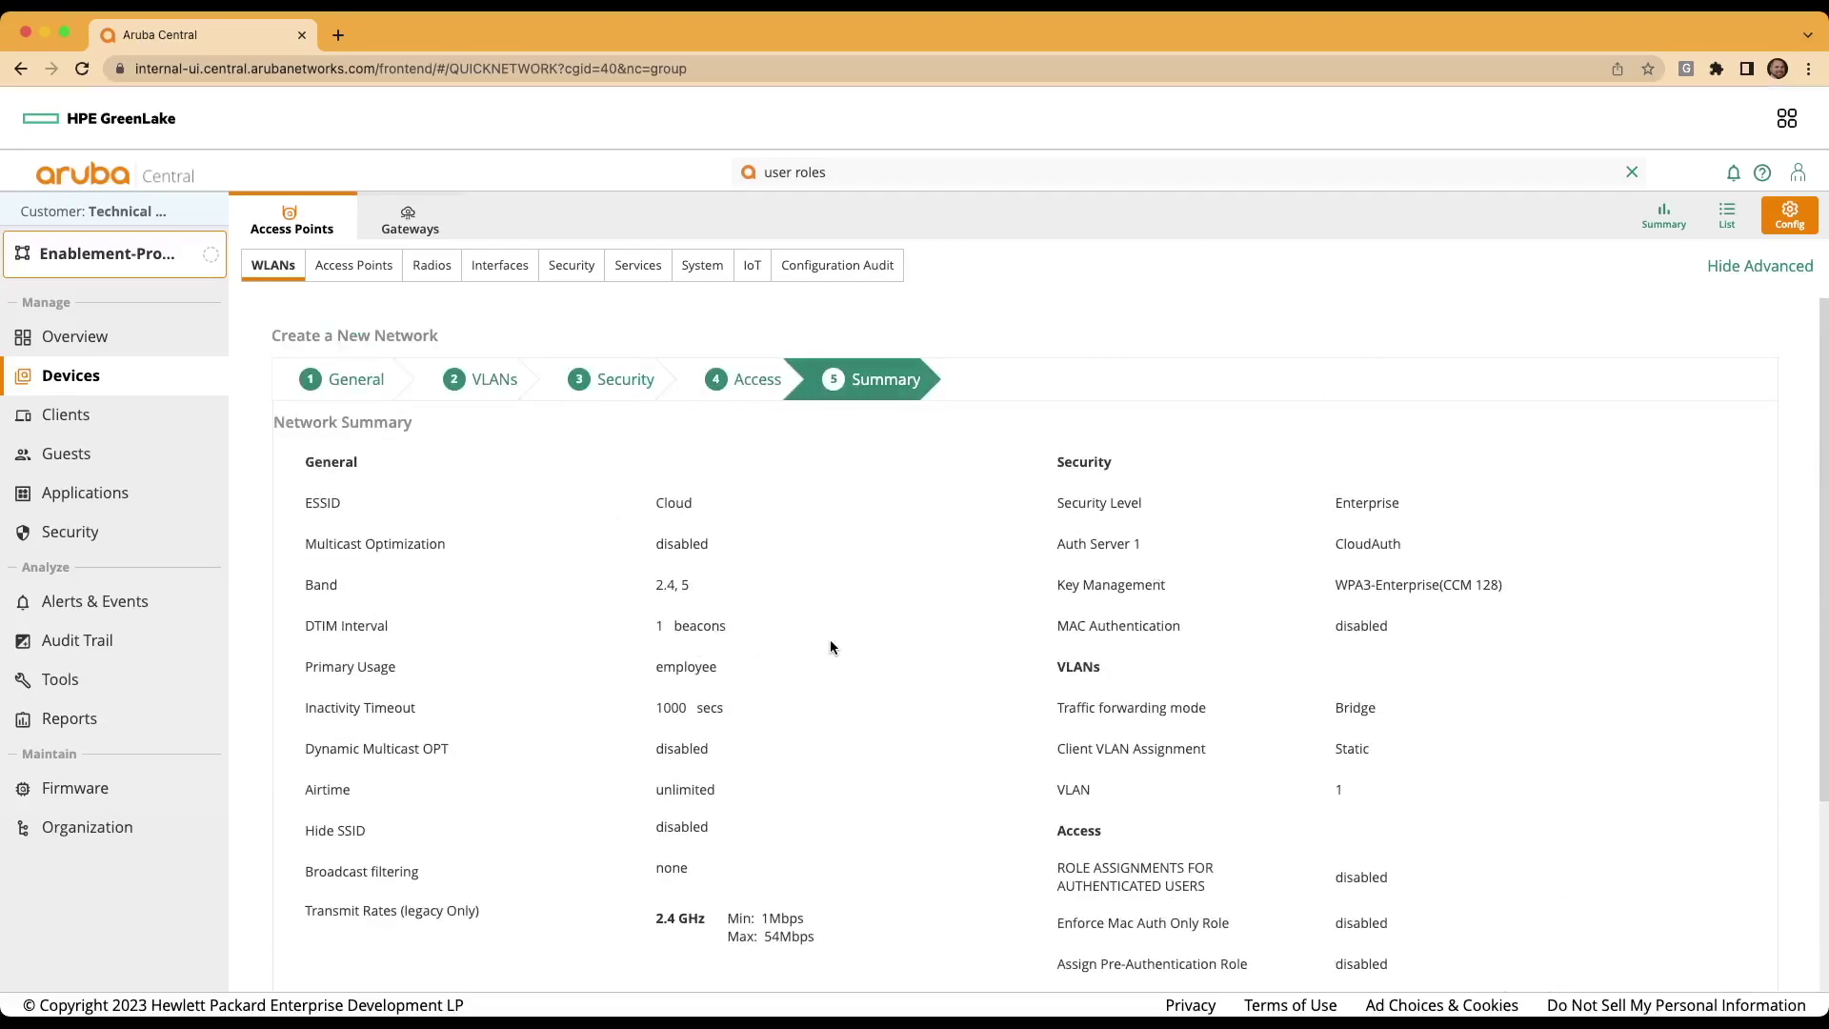
scroll(831, 646, down, 1)
scroll(831, 646, down, 4)
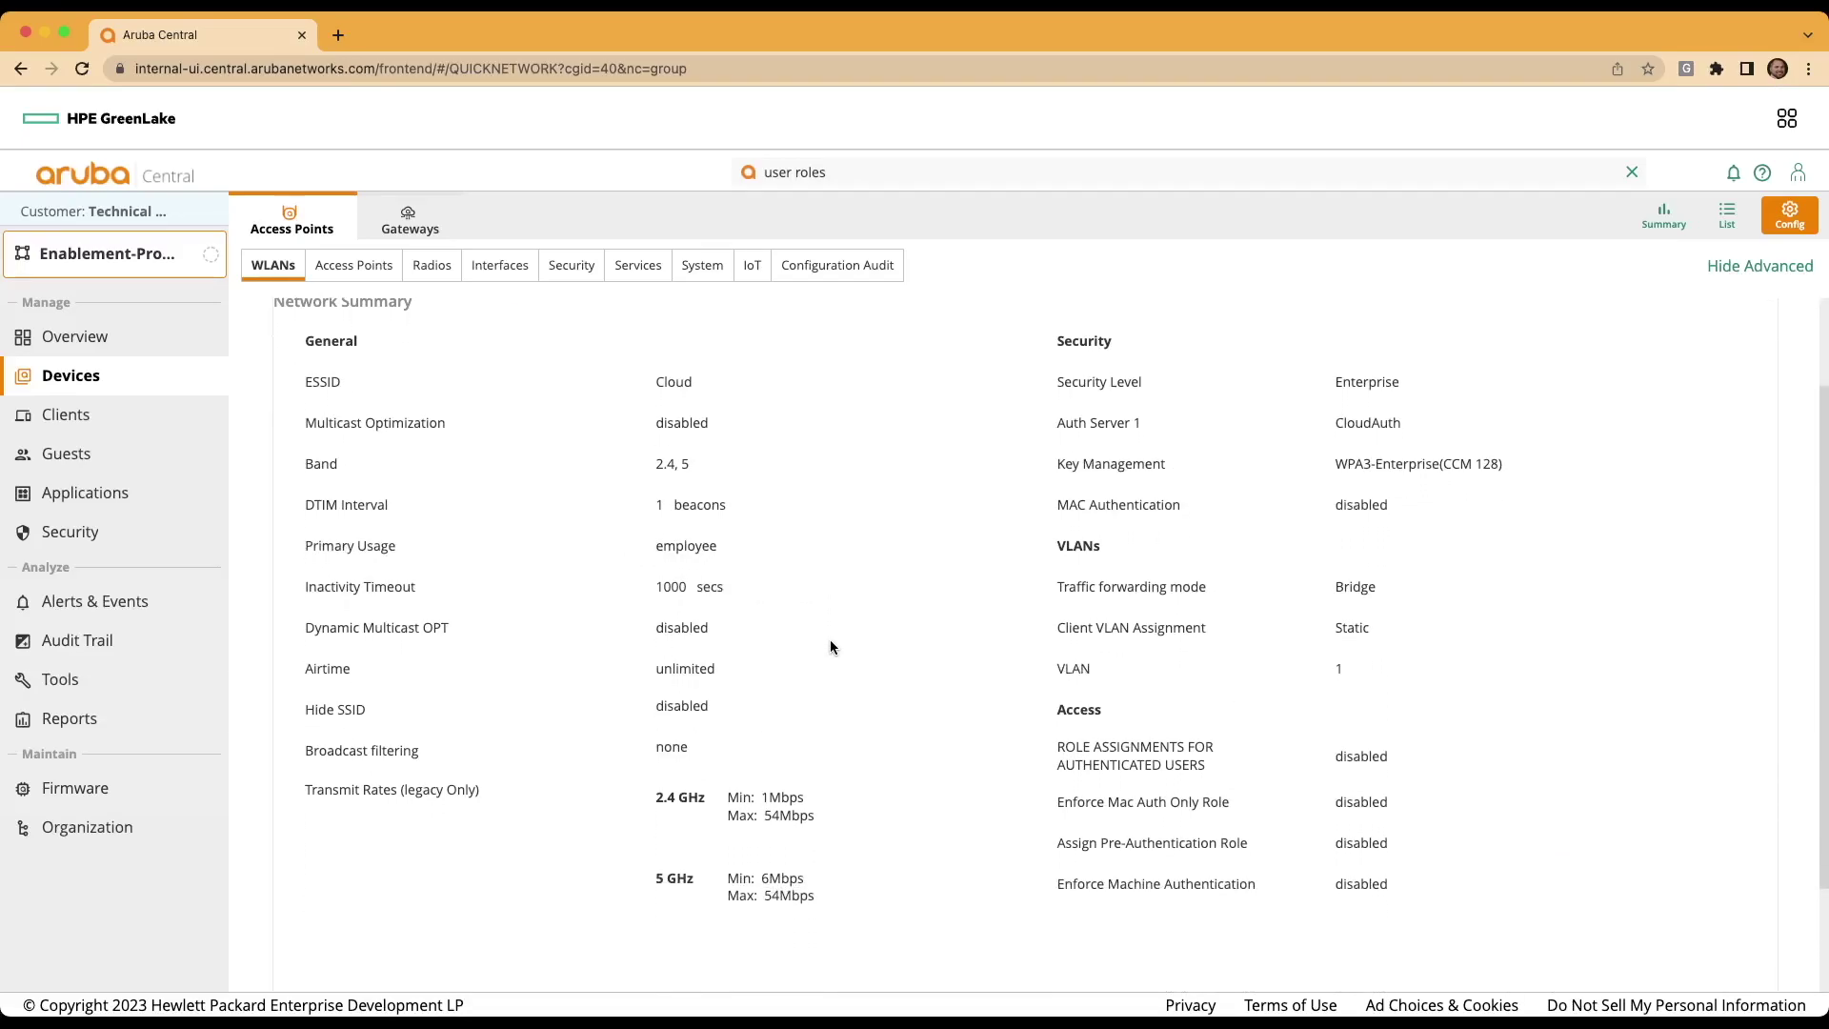
click(1738, 930)
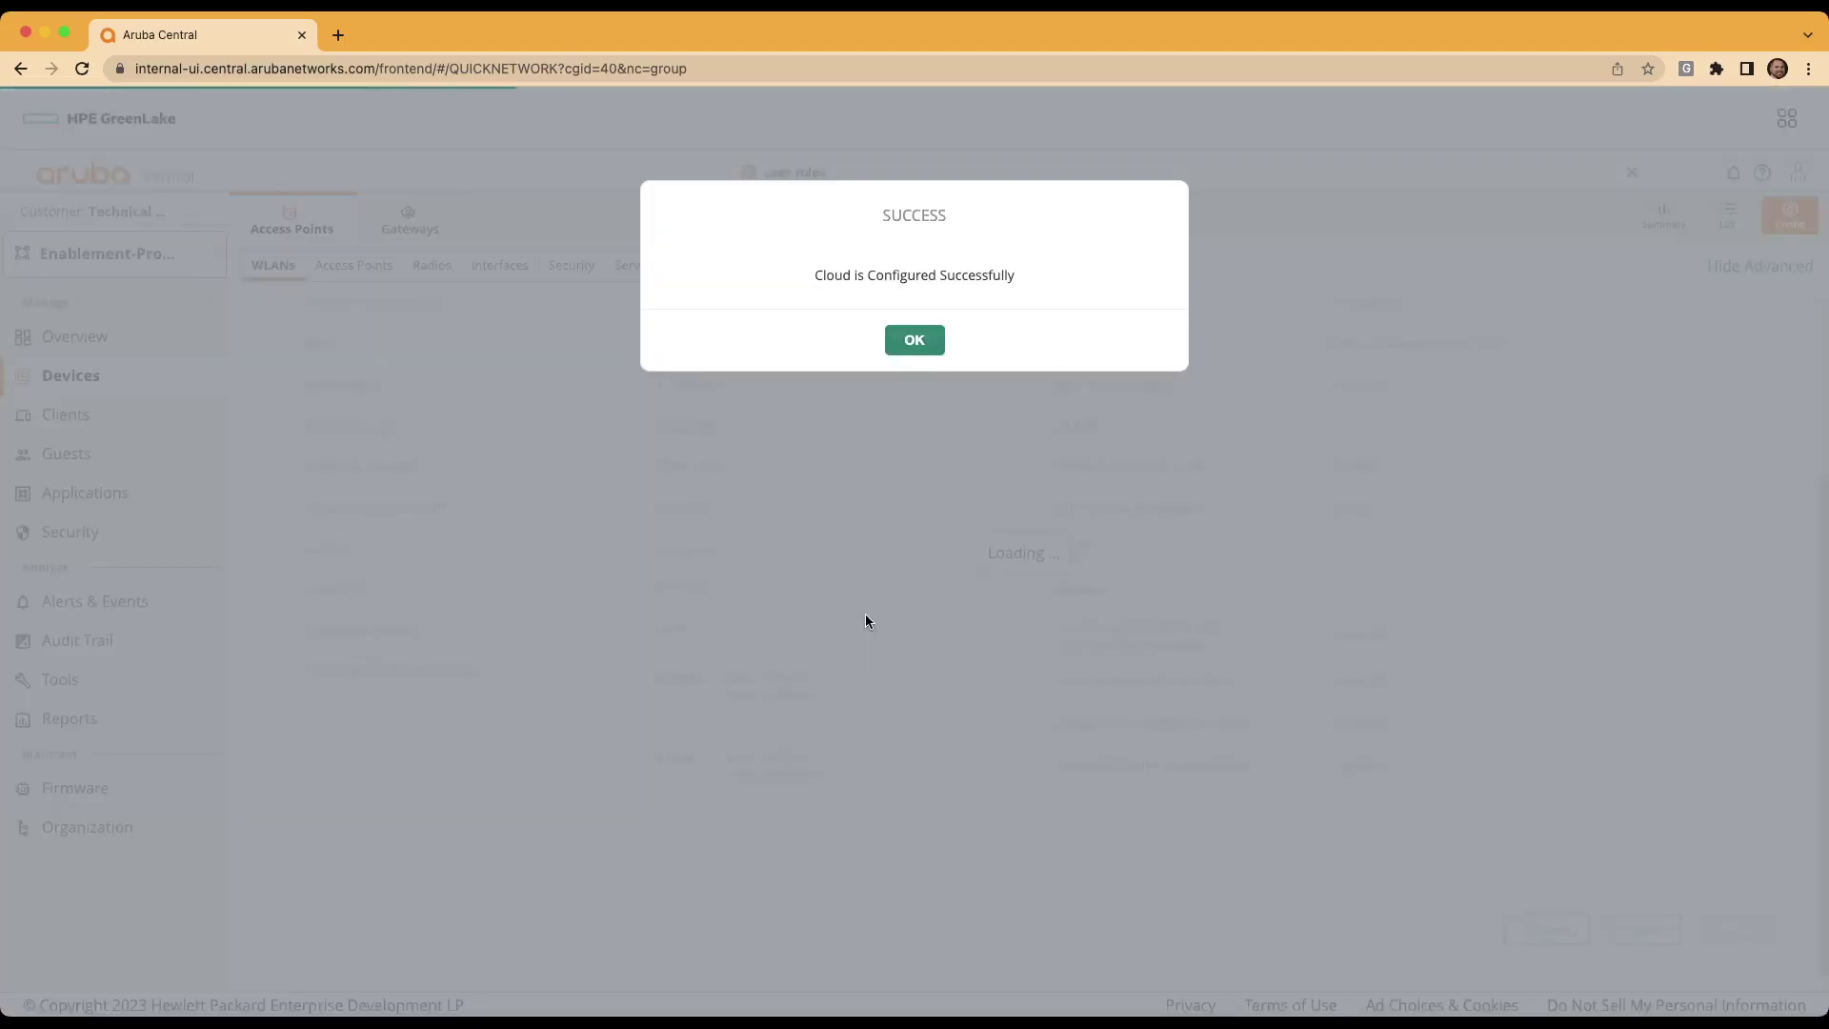
click(914, 343)
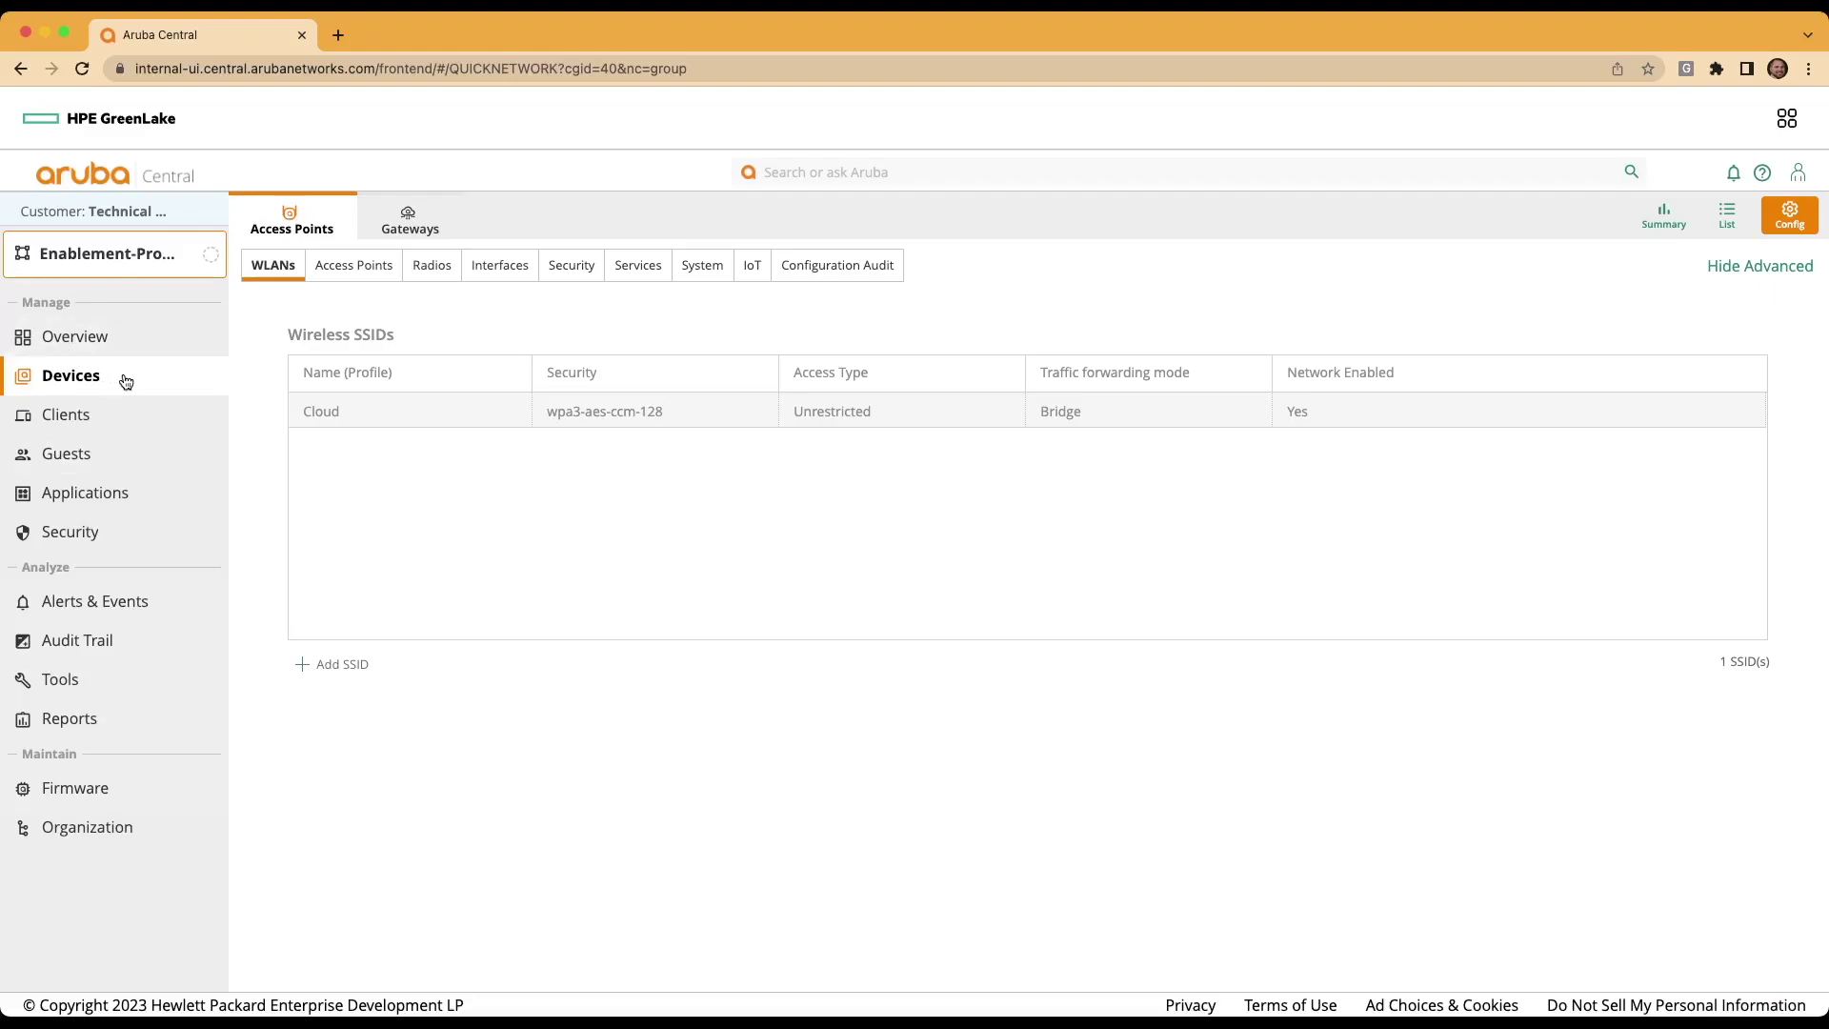
Step: Switch from the group to the Global scope and open its Security page
click(93, 258)
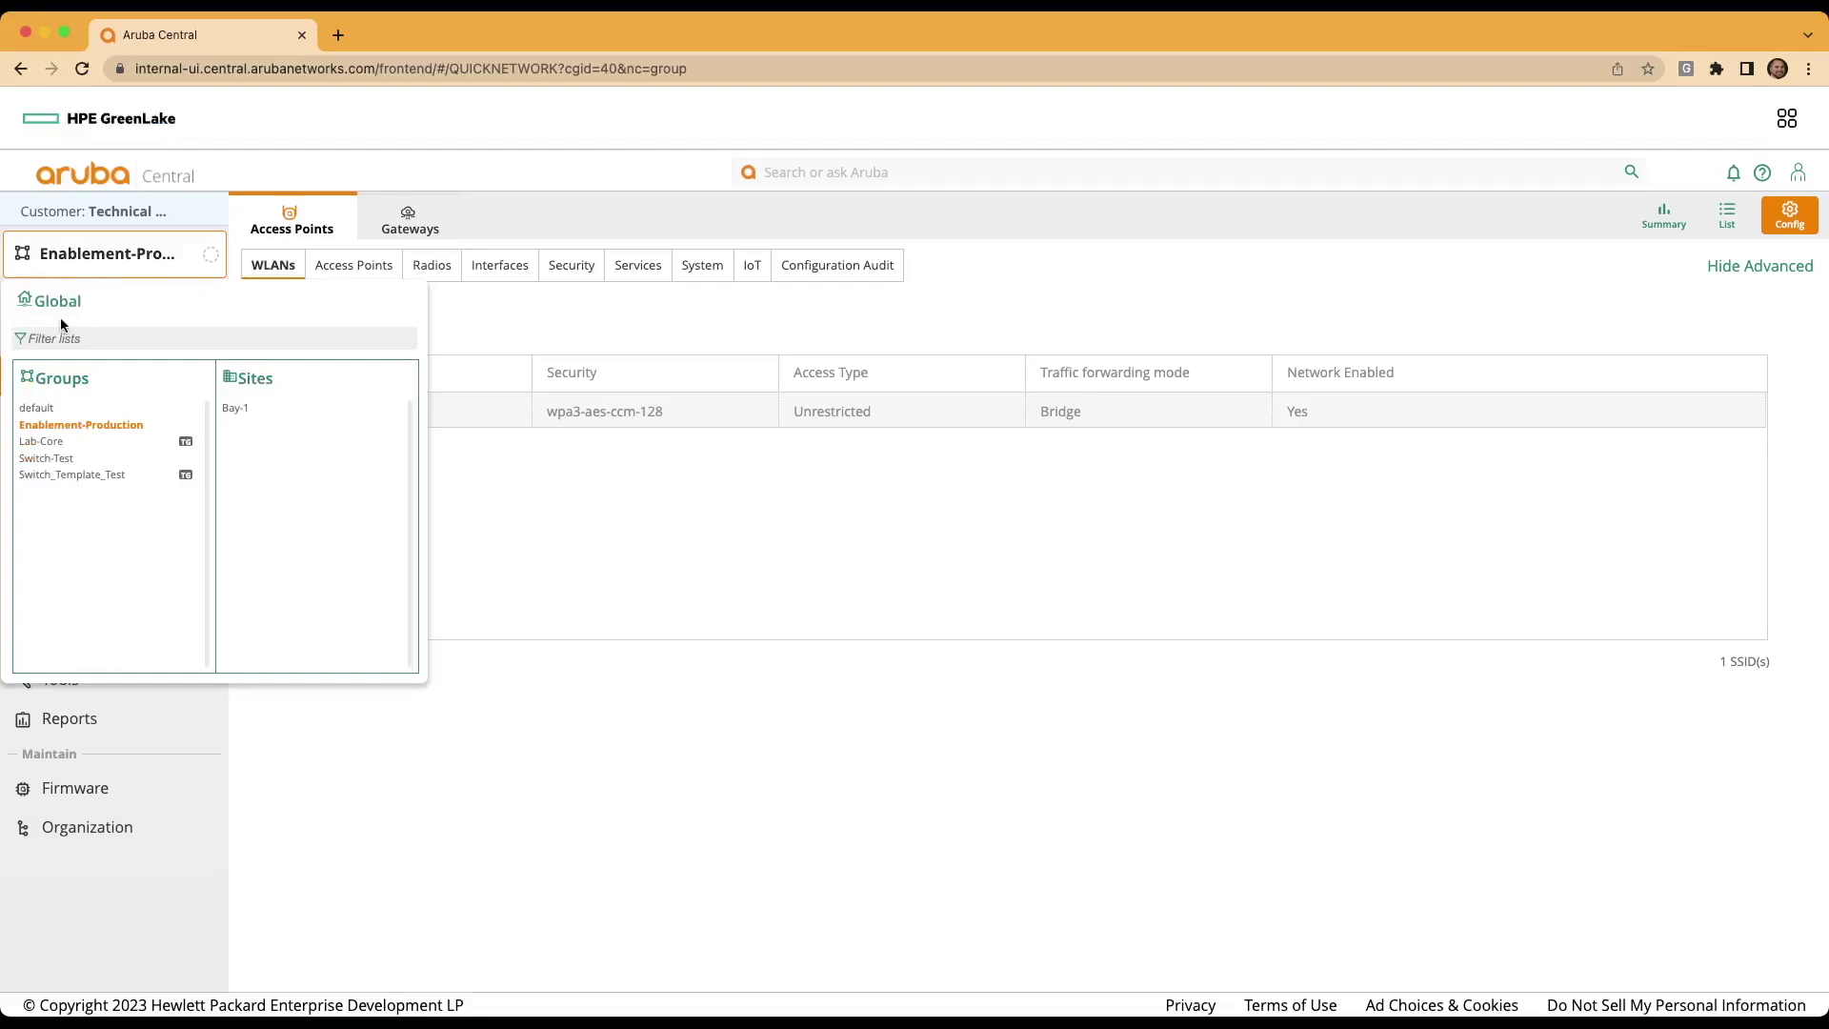
click(70, 302)
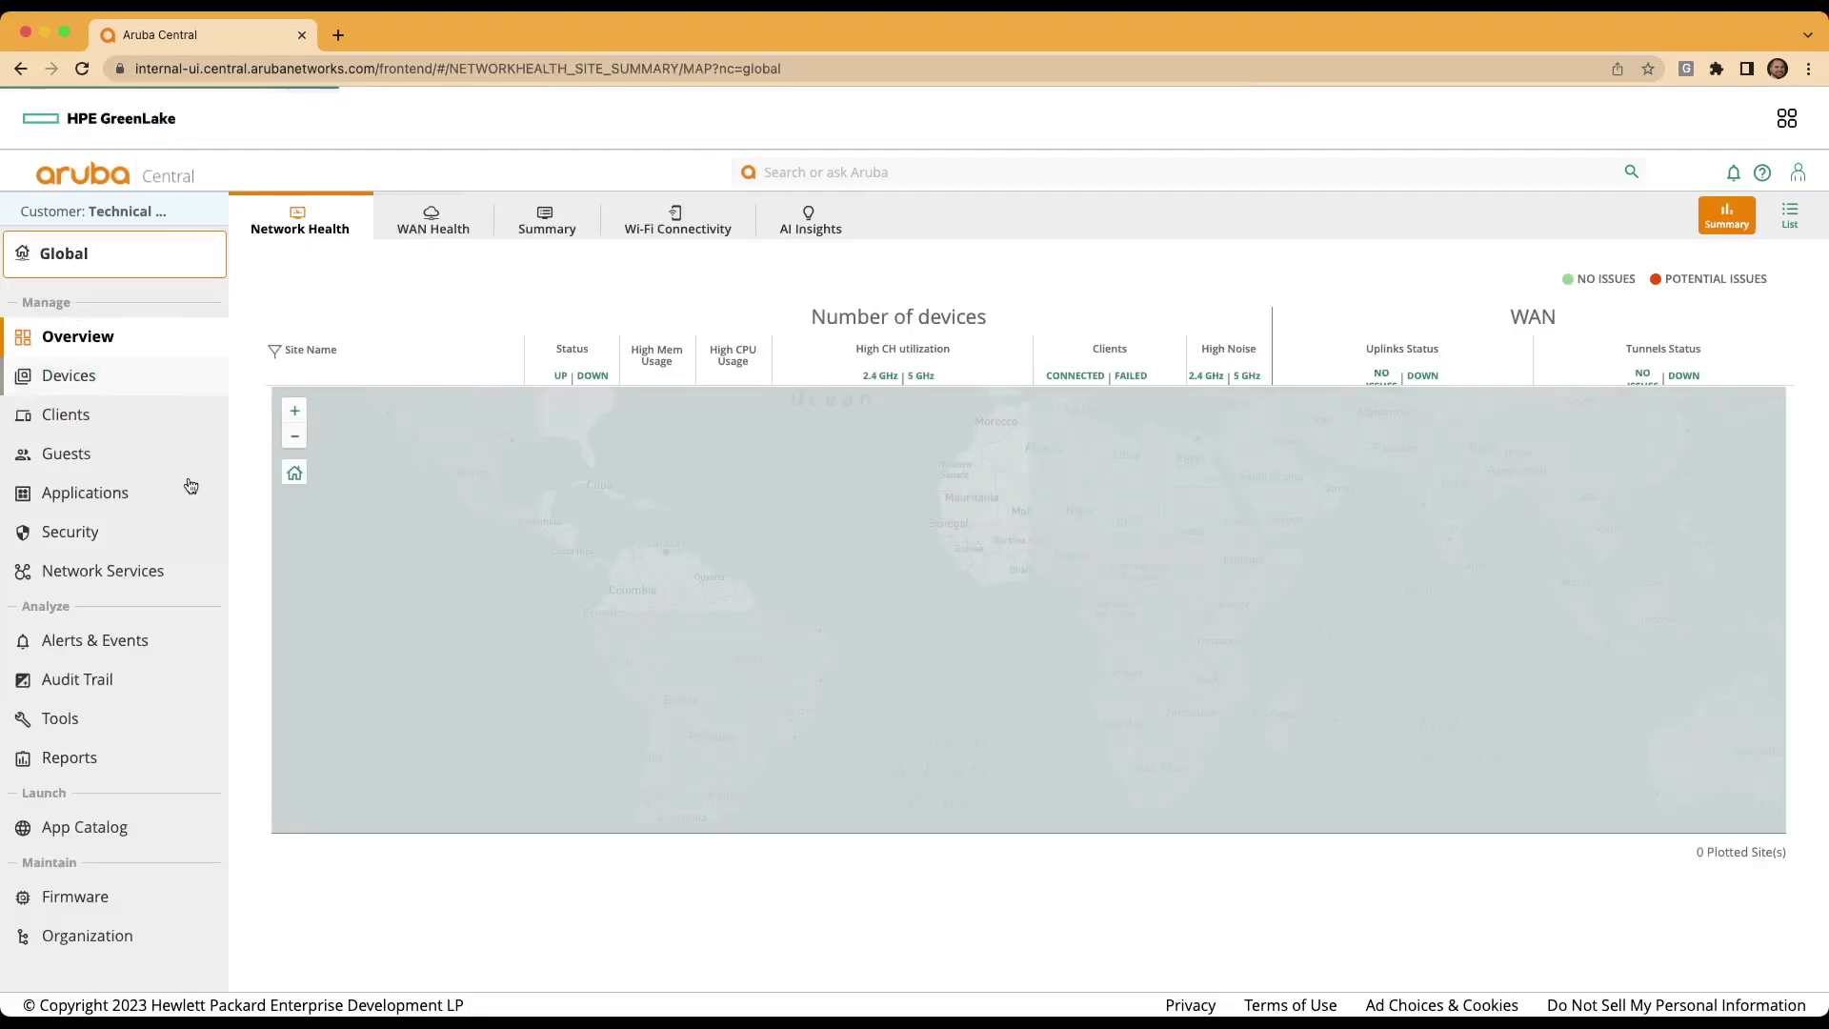
click(81, 533)
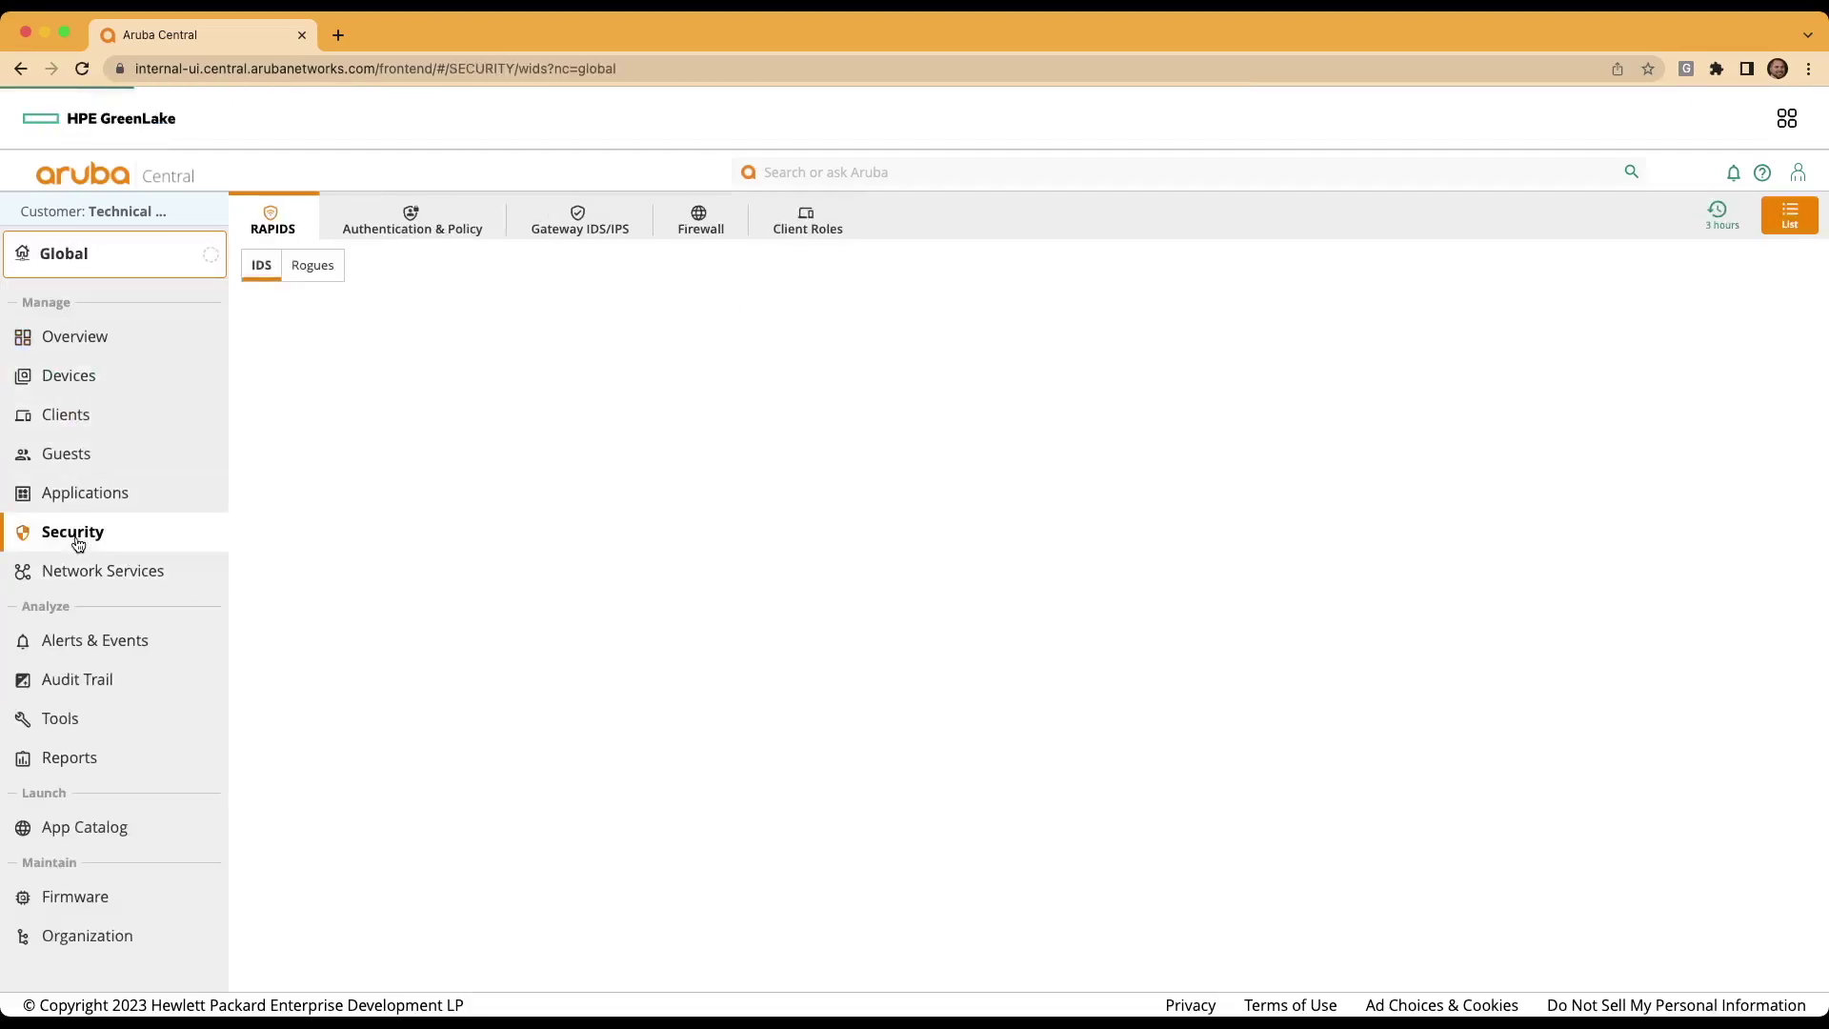
Step: Open the Authentication & Policy configuration and start editing the User Access Policy
click(412, 221)
click(1804, 221)
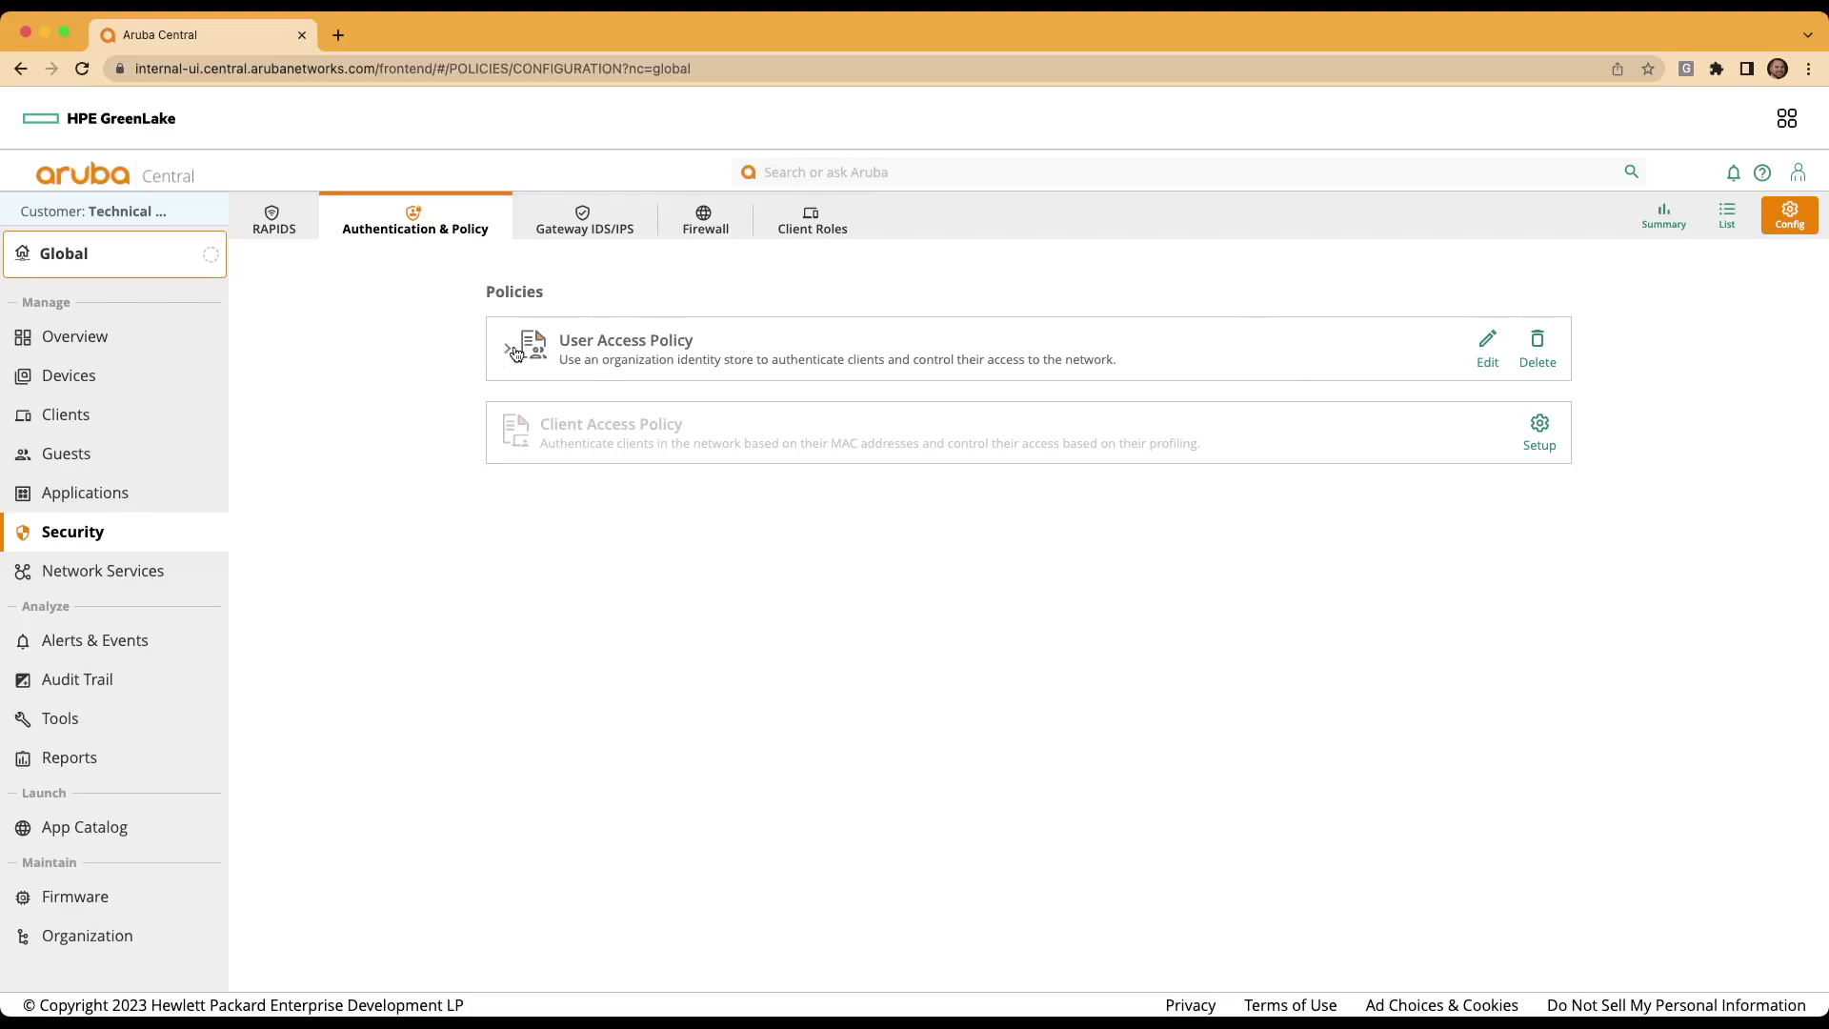
click(507, 350)
click(1483, 344)
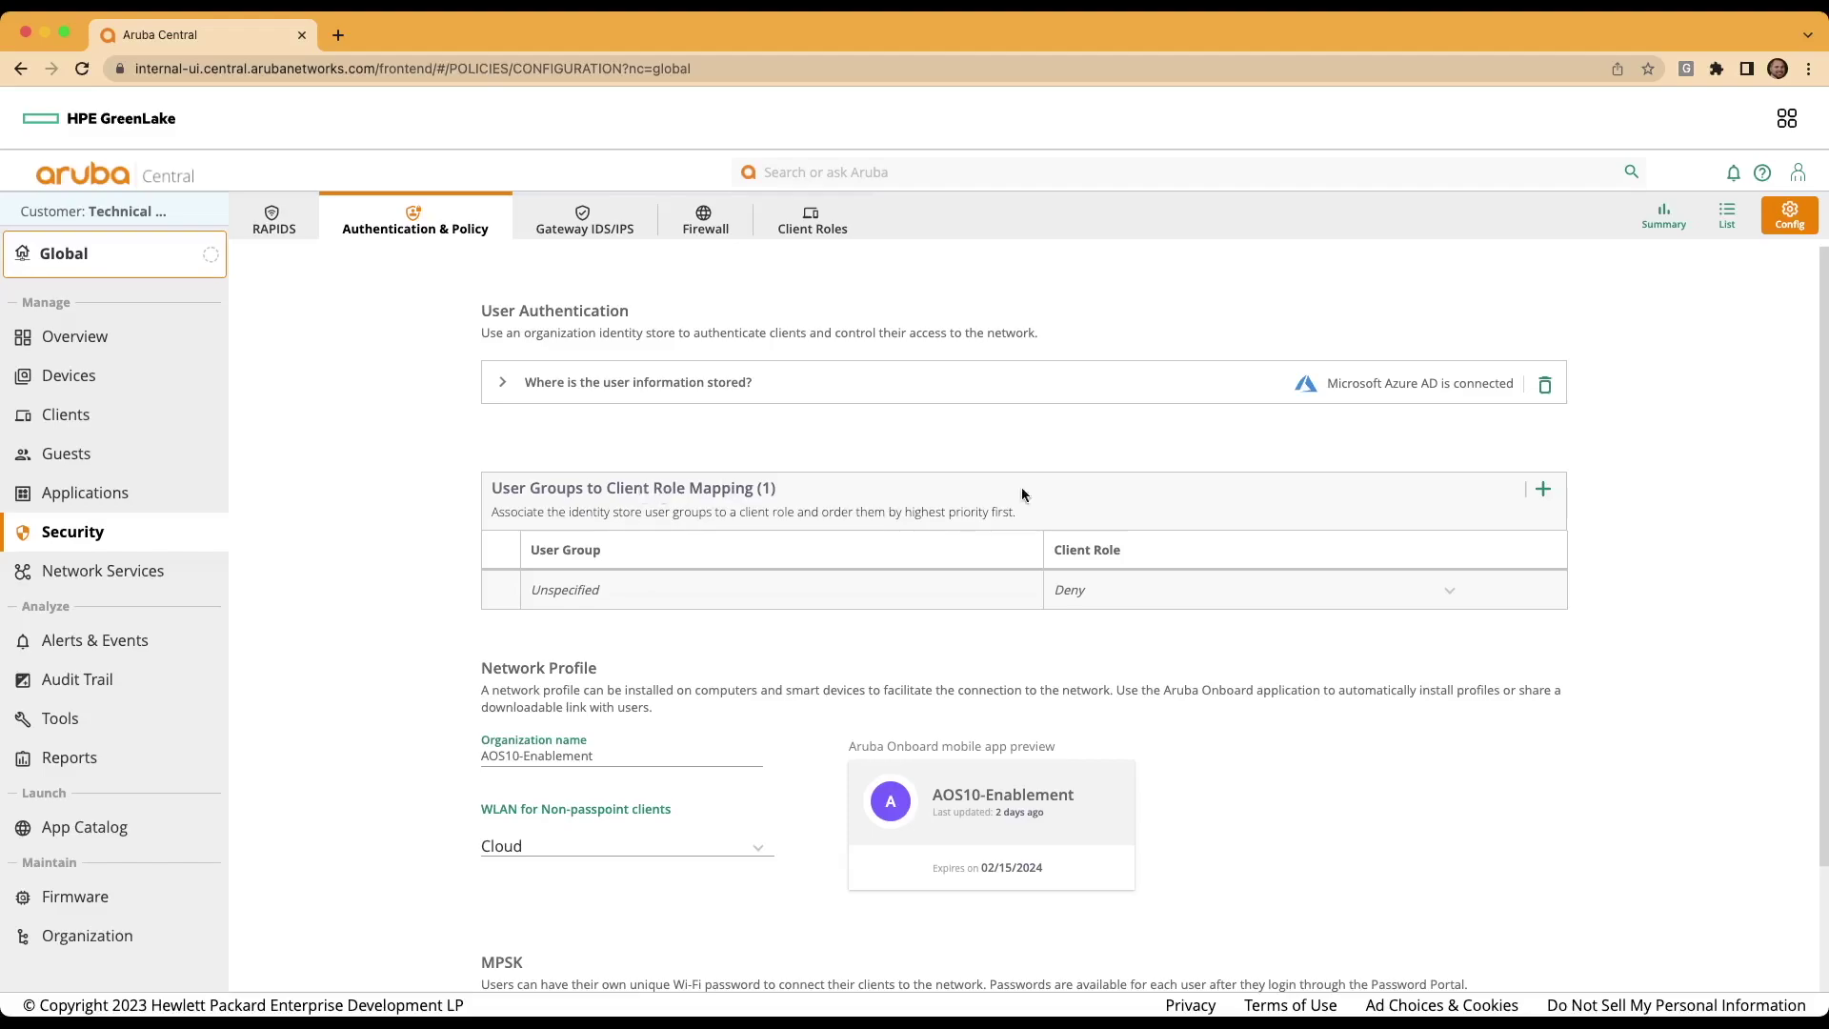
Step: Add a user group mapping that assigns the IOT group to the Cloud-IOT client role
click(1543, 491)
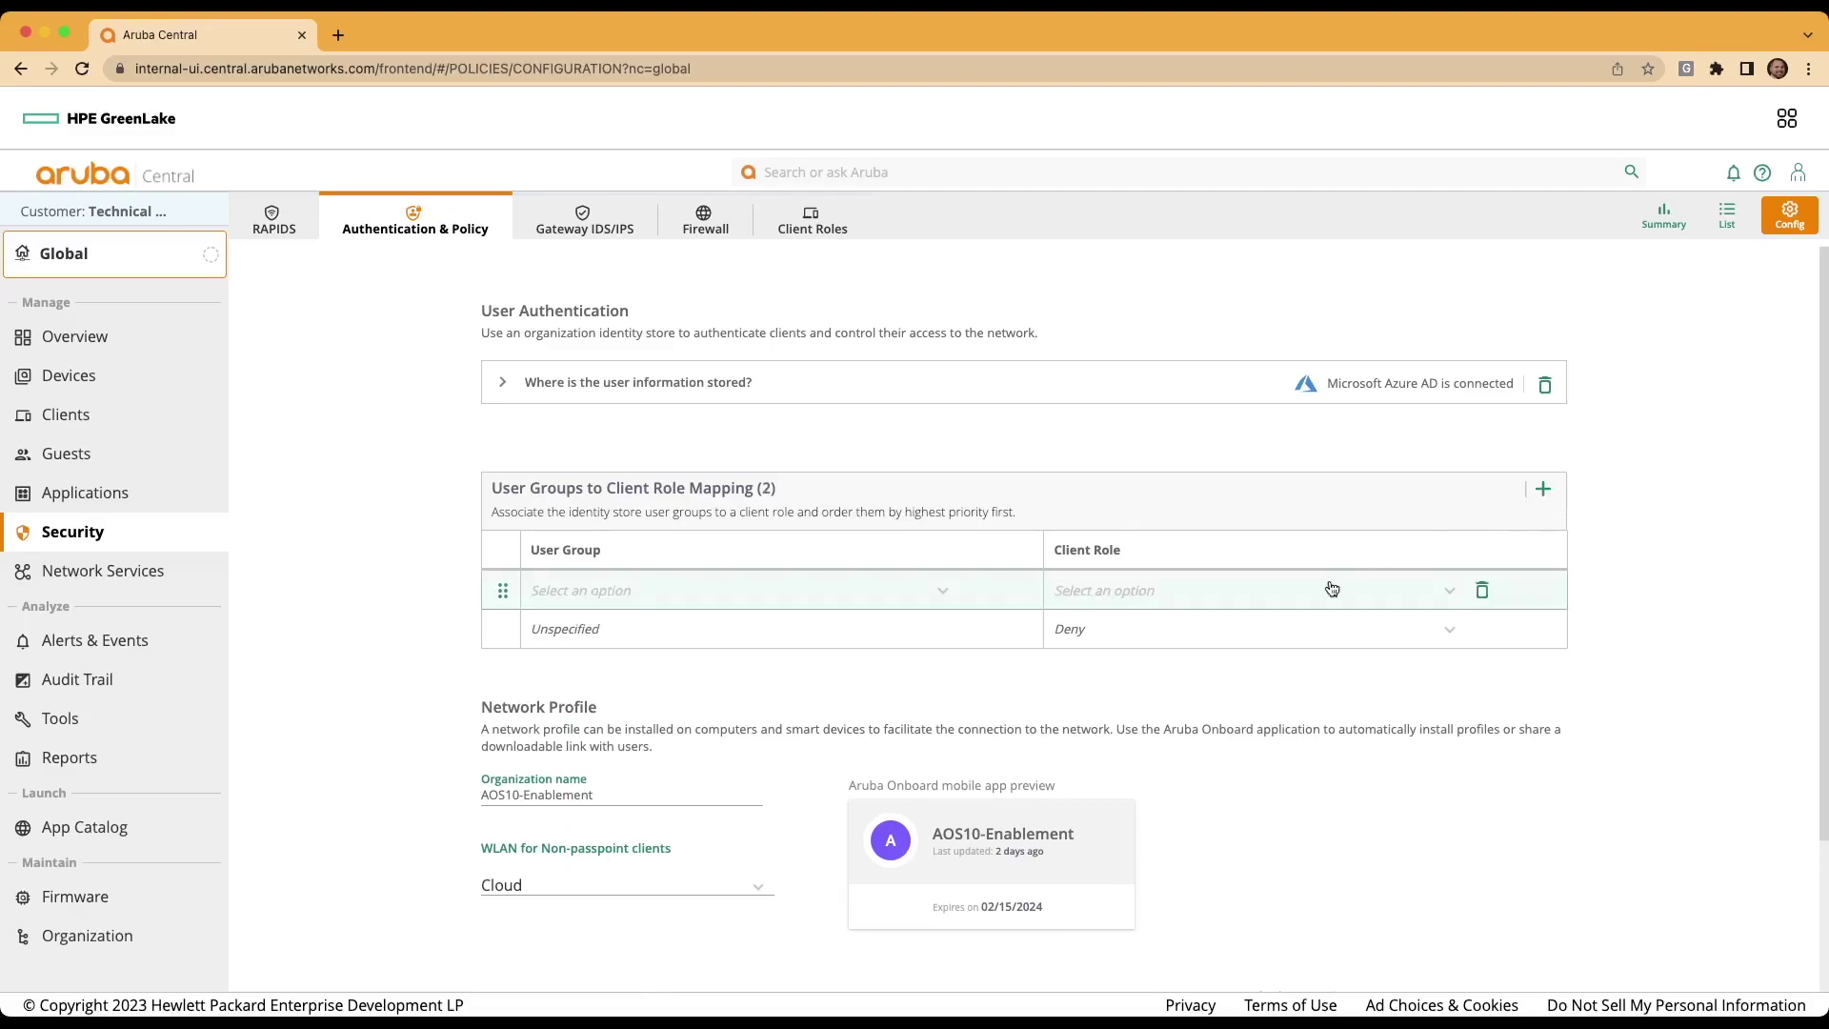
click(576, 590)
click(561, 736)
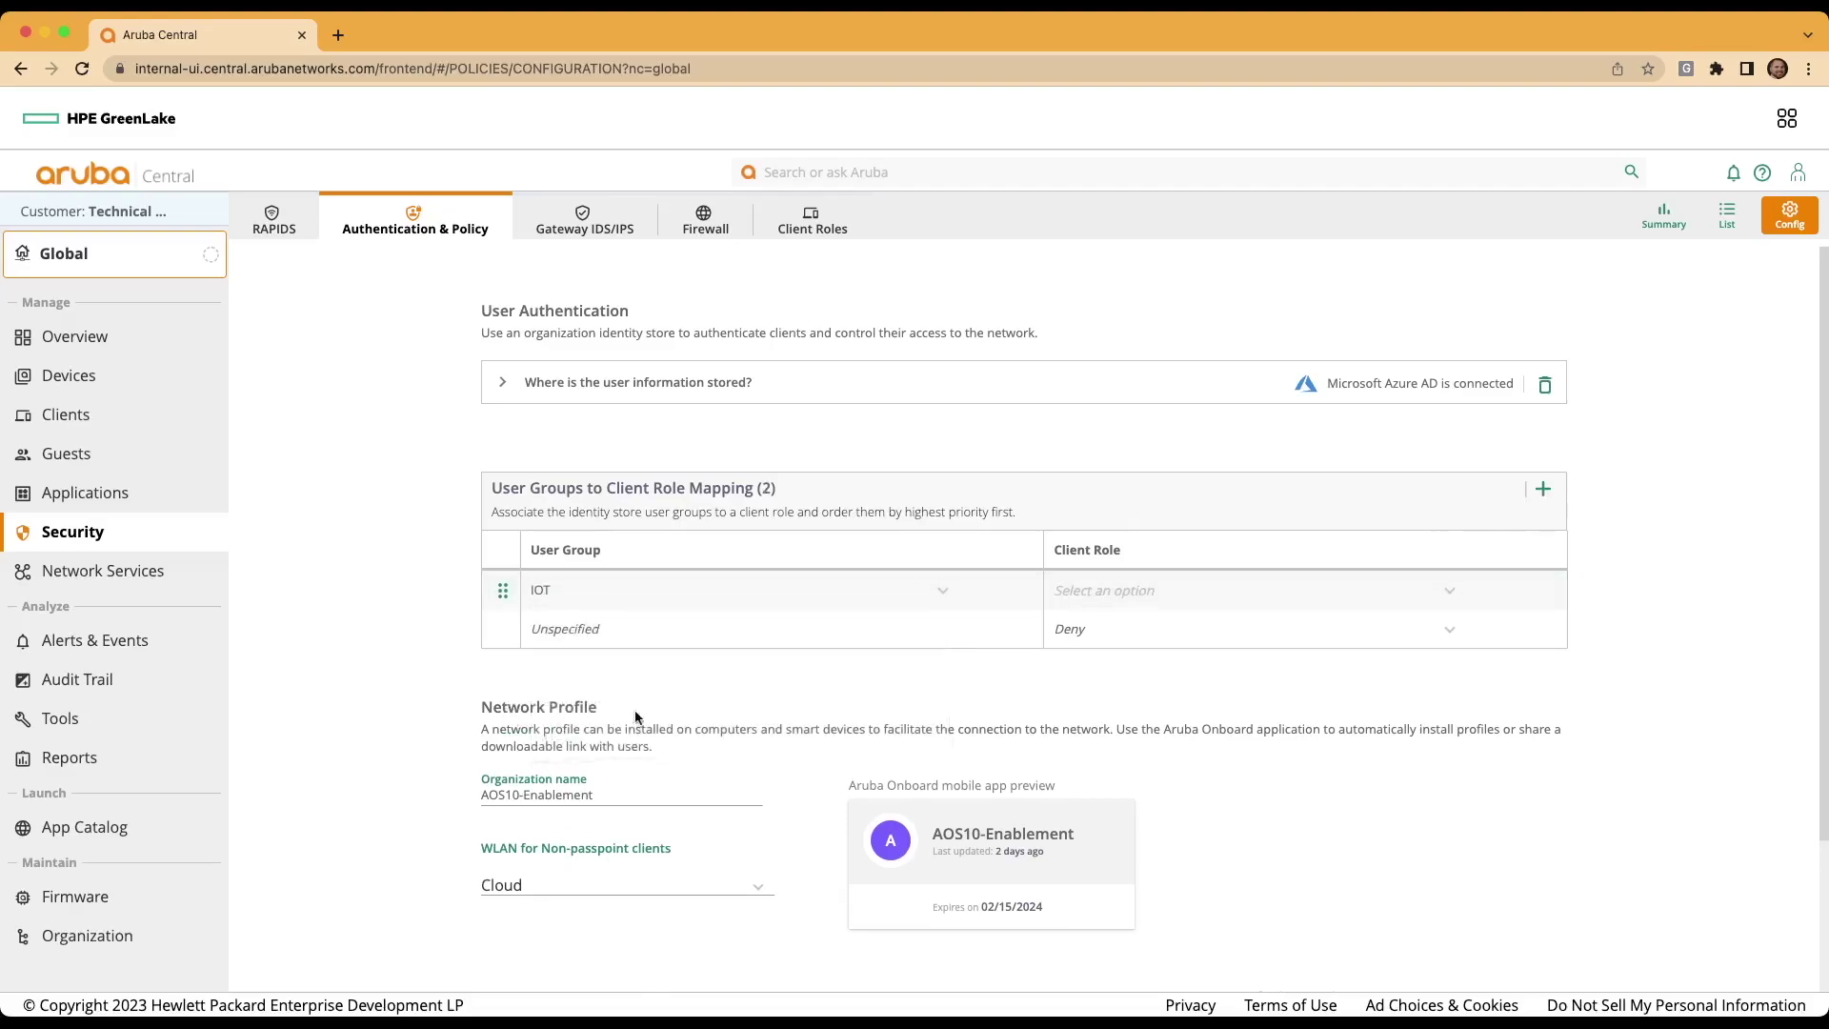
click(1120, 588)
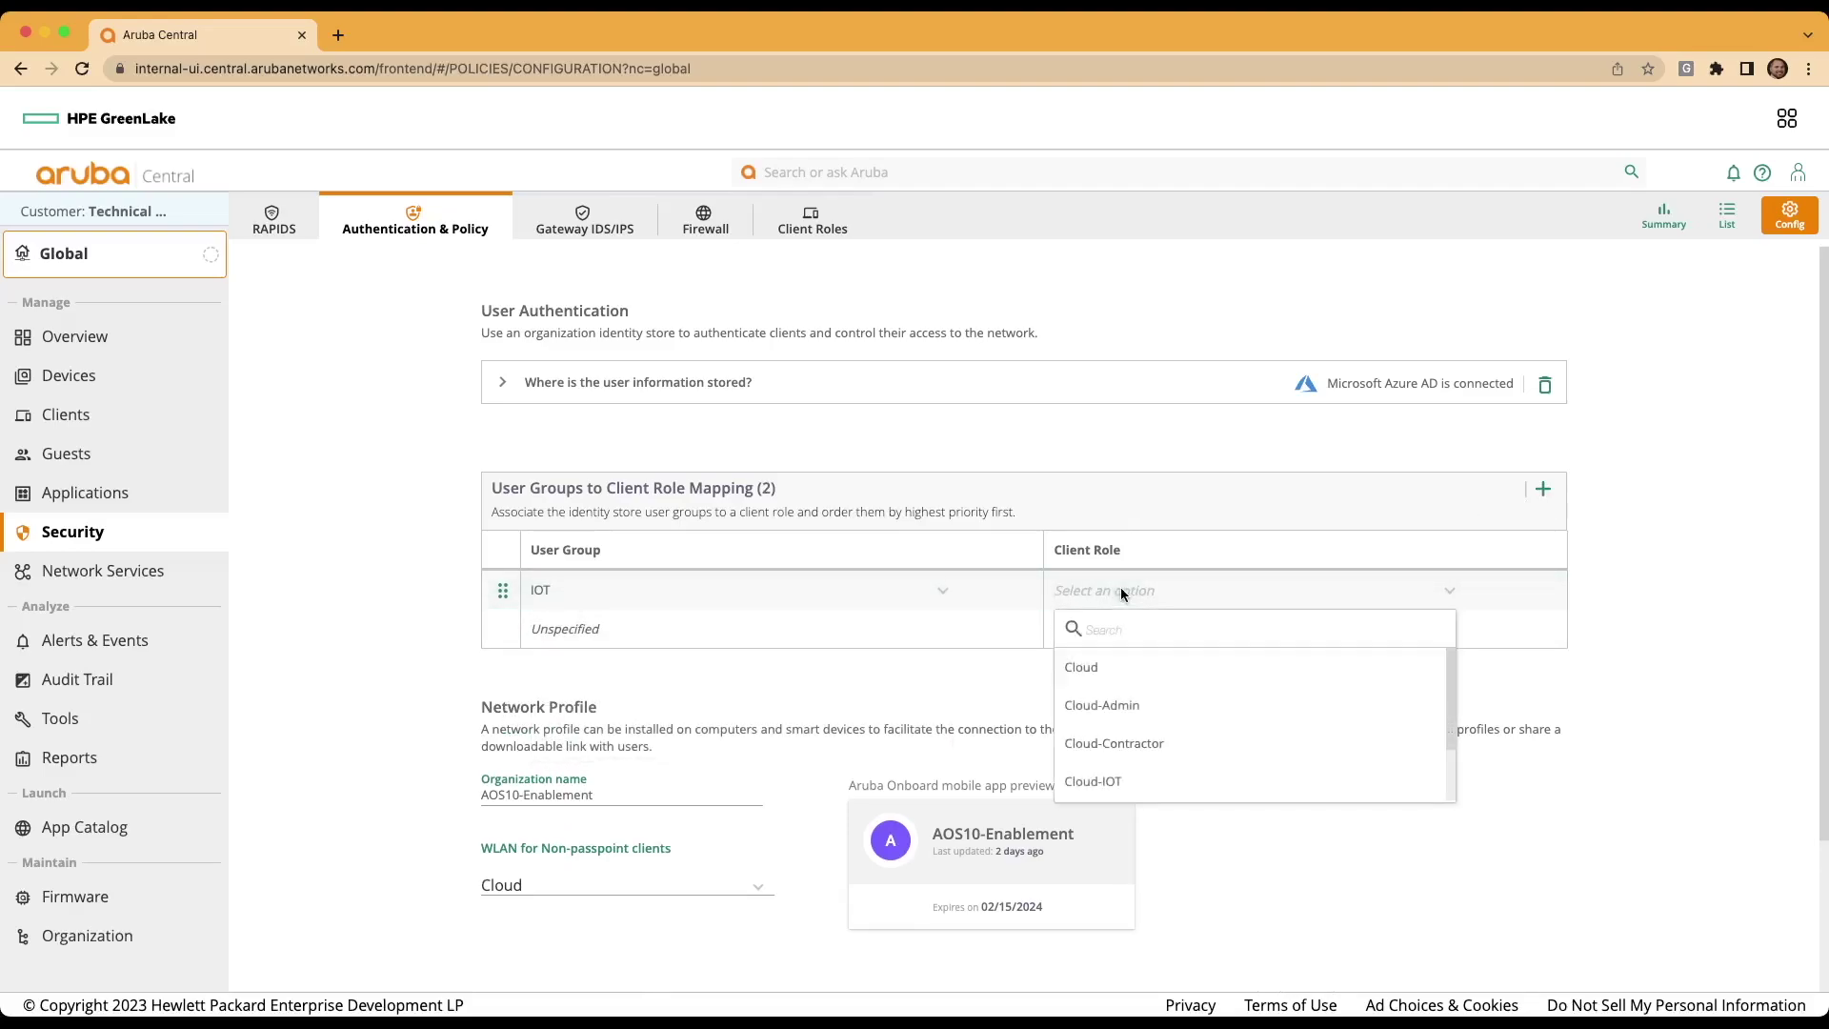
click(1149, 780)
Step: Add a mapping that assigns the Contractor user group to the Cloud-Contractor client role
click(1541, 490)
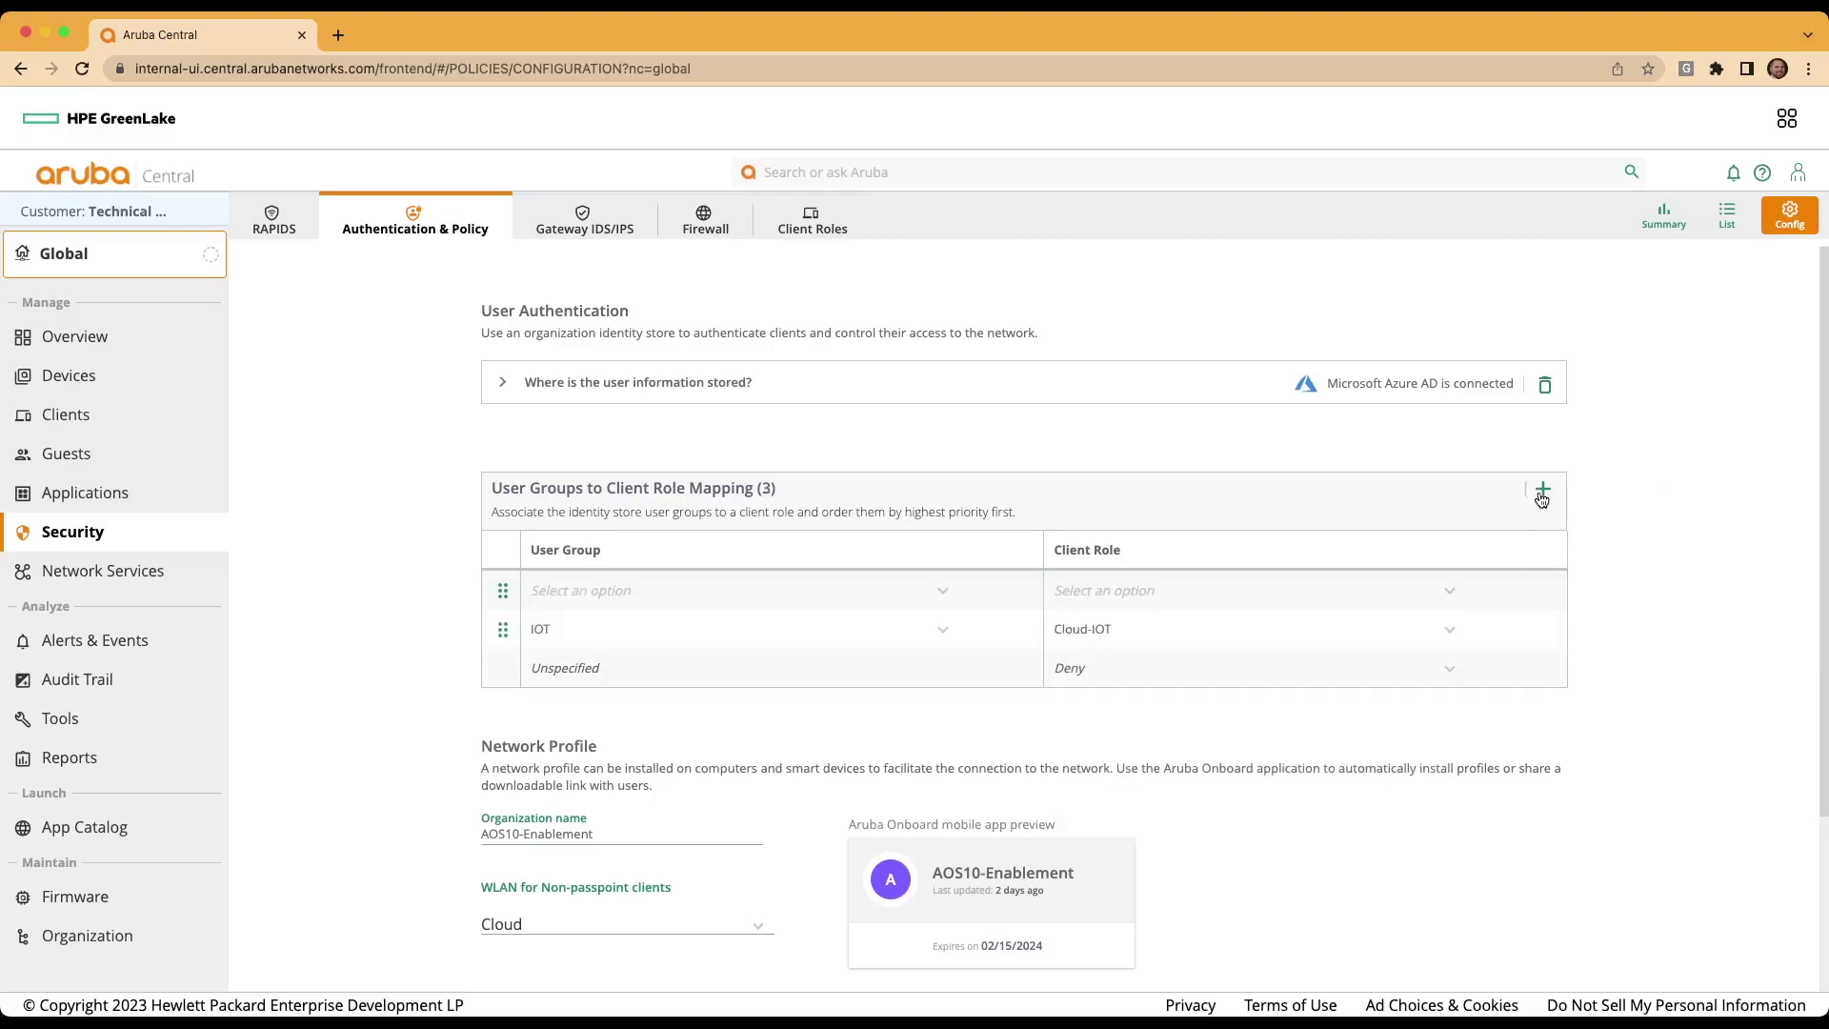
click(572, 592)
click(575, 714)
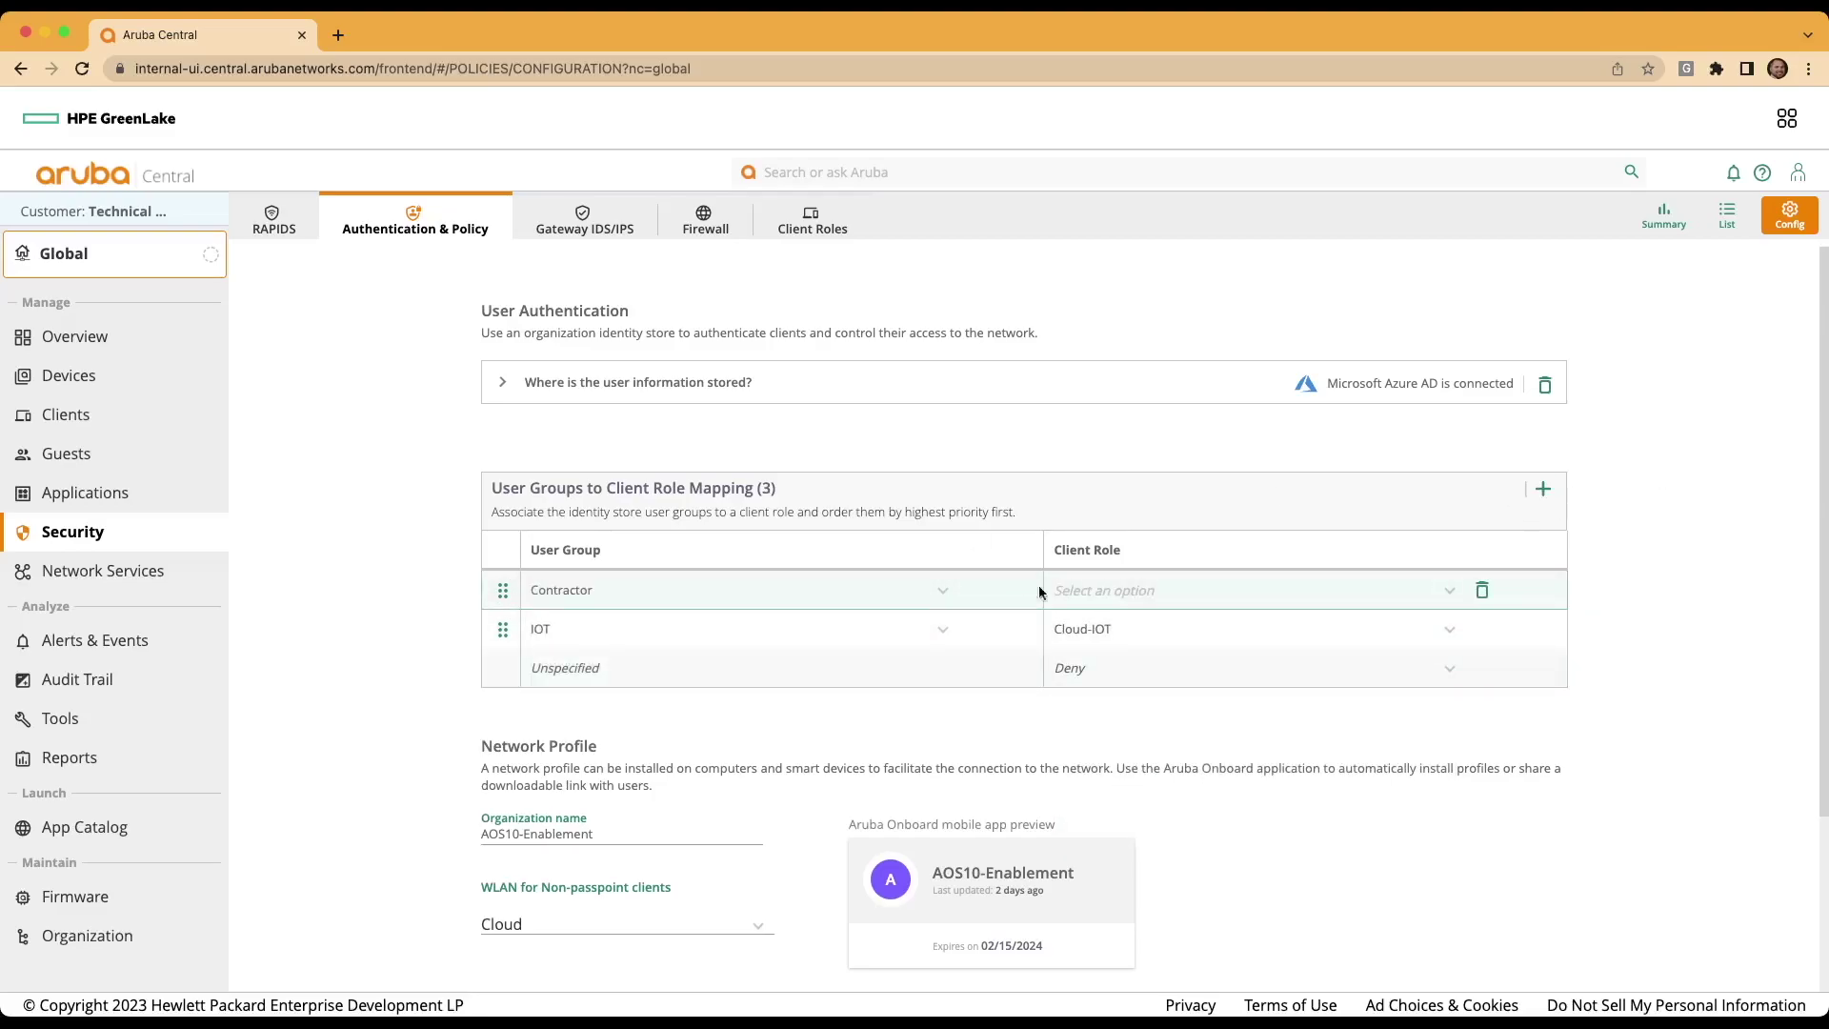
click(1124, 590)
click(1121, 739)
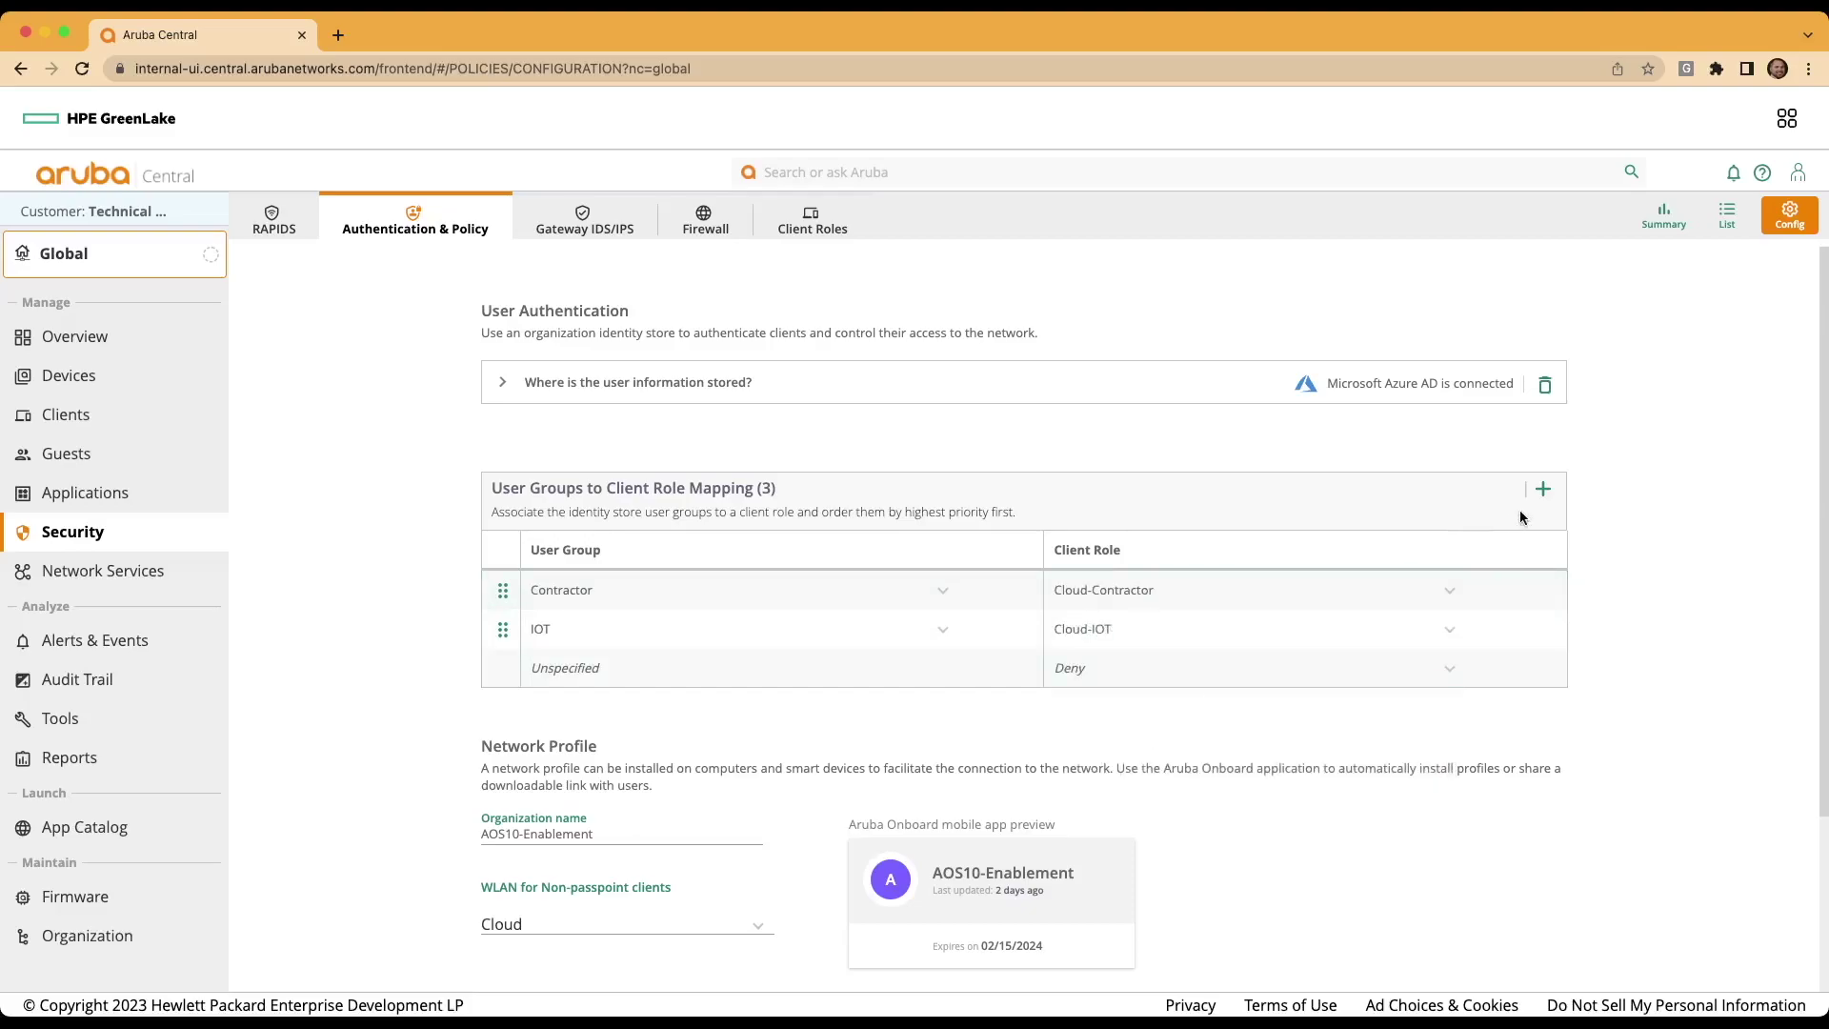
Step: Add a mapping that assigns the Admin user group to the Cloud-Admin client role
click(1543, 490)
click(570, 593)
click(567, 667)
click(1119, 590)
click(1121, 703)
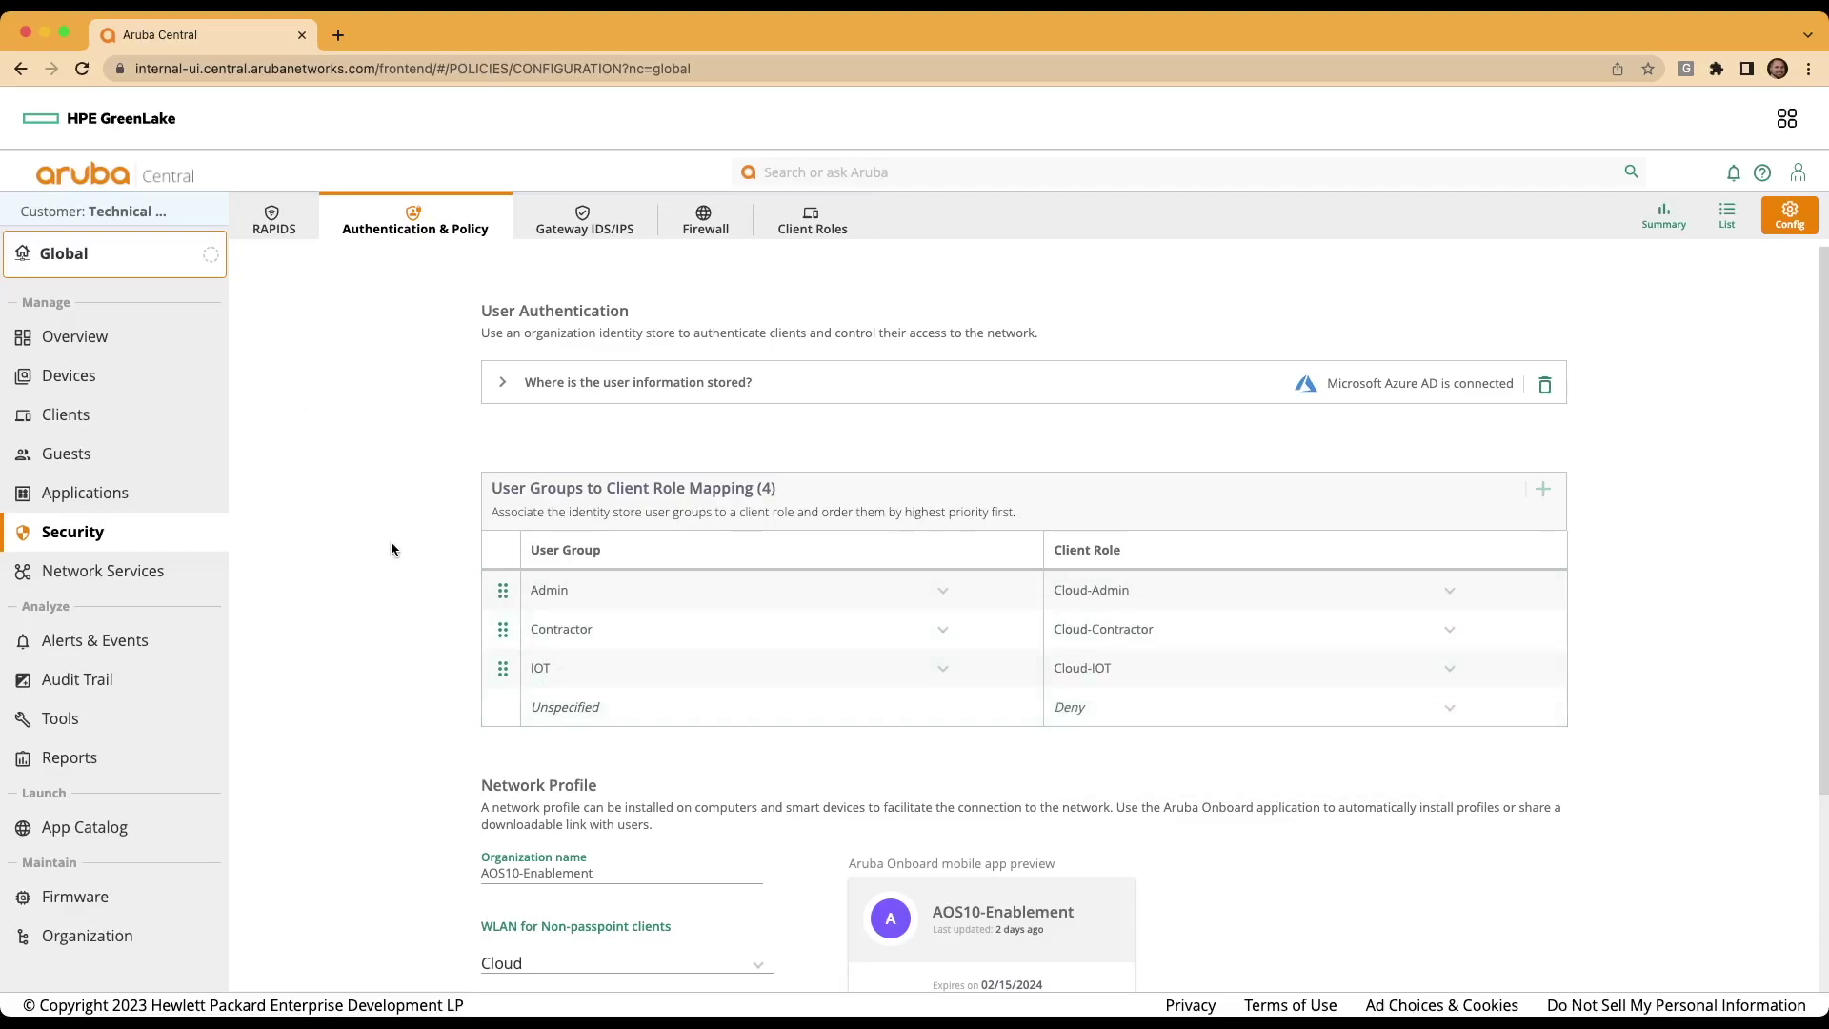
Step: Check the remaining profile settings, save the User Access Policy and expand its summary
scroll(390, 542, down, 2)
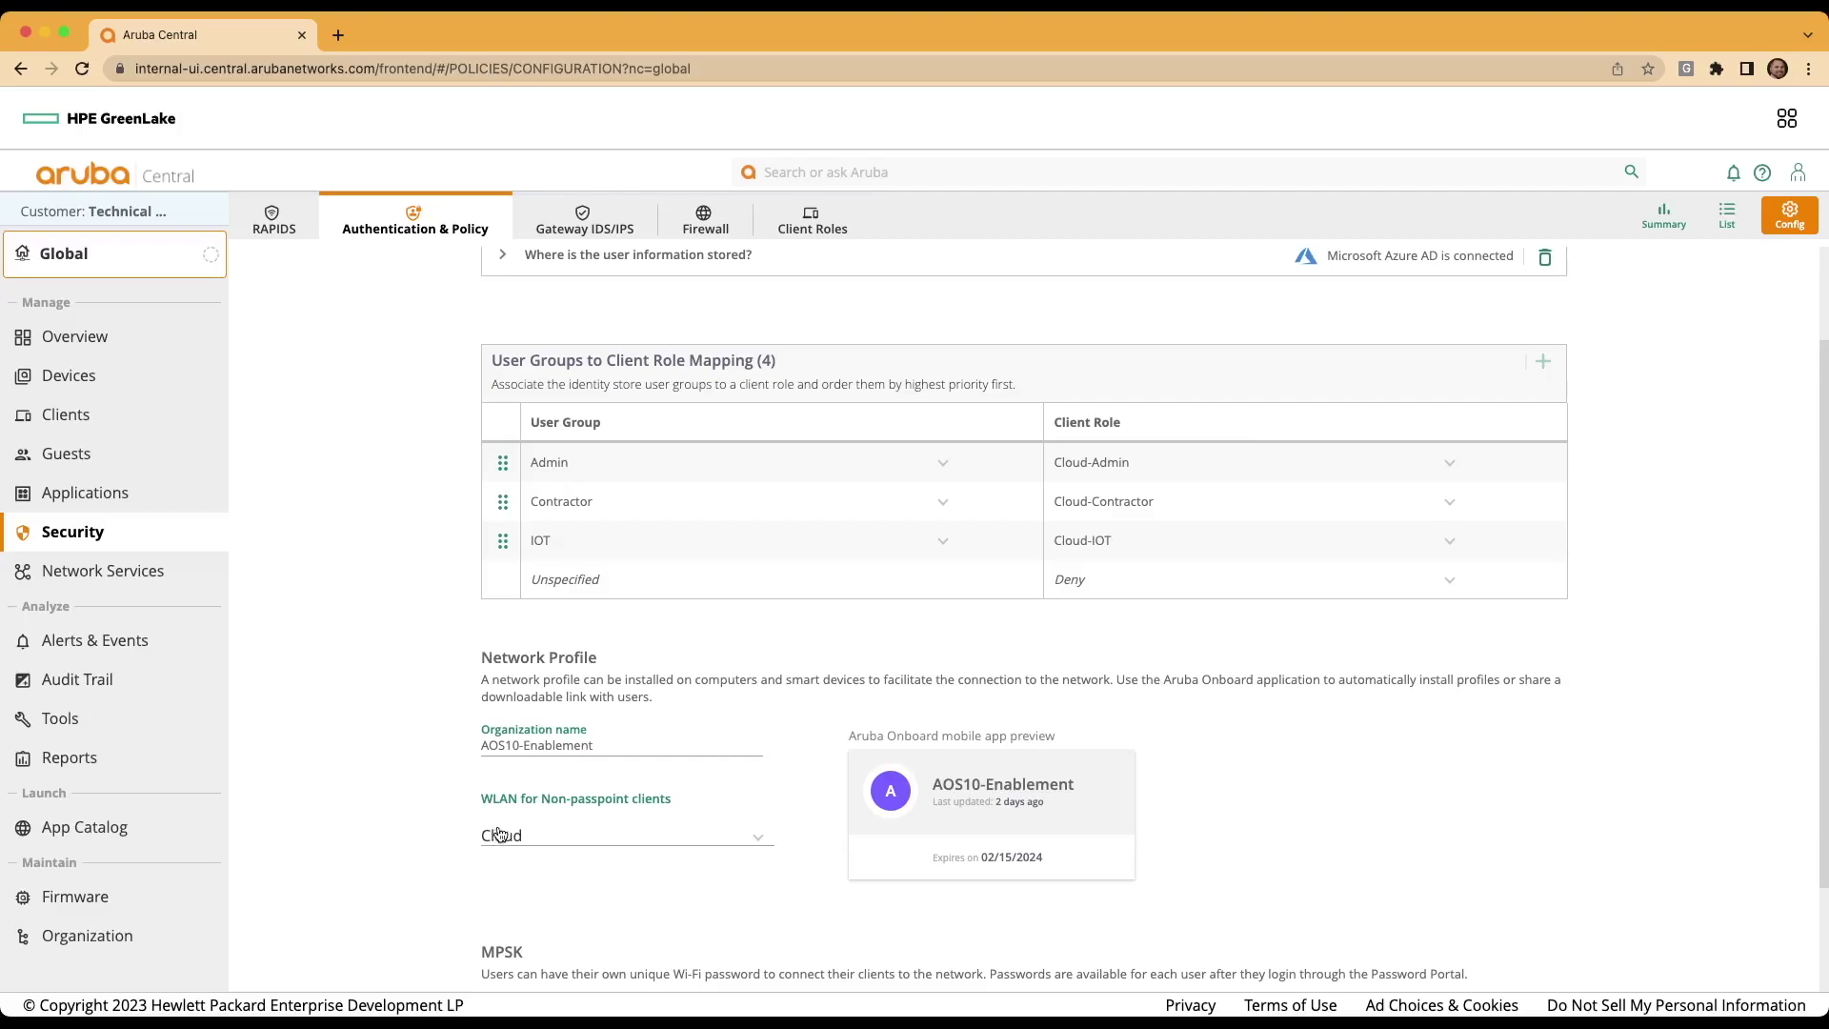
scroll(1133, 777, down, 2)
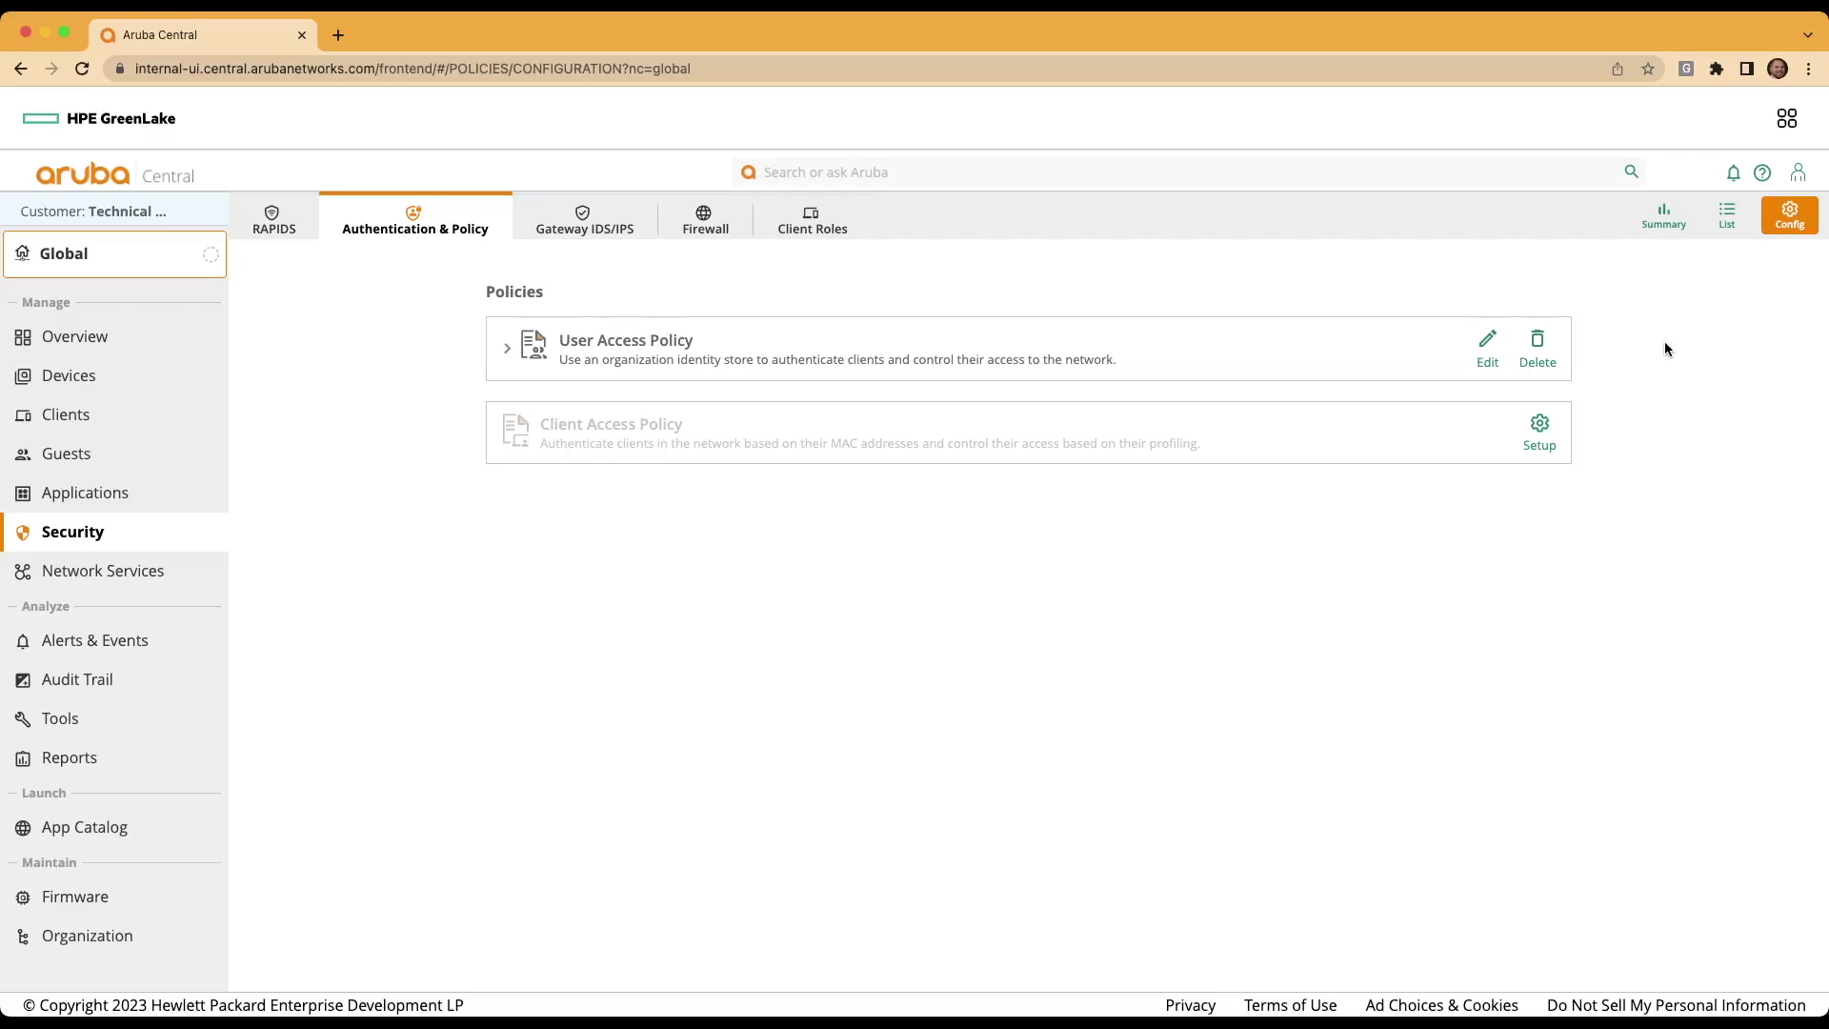
click(506, 348)
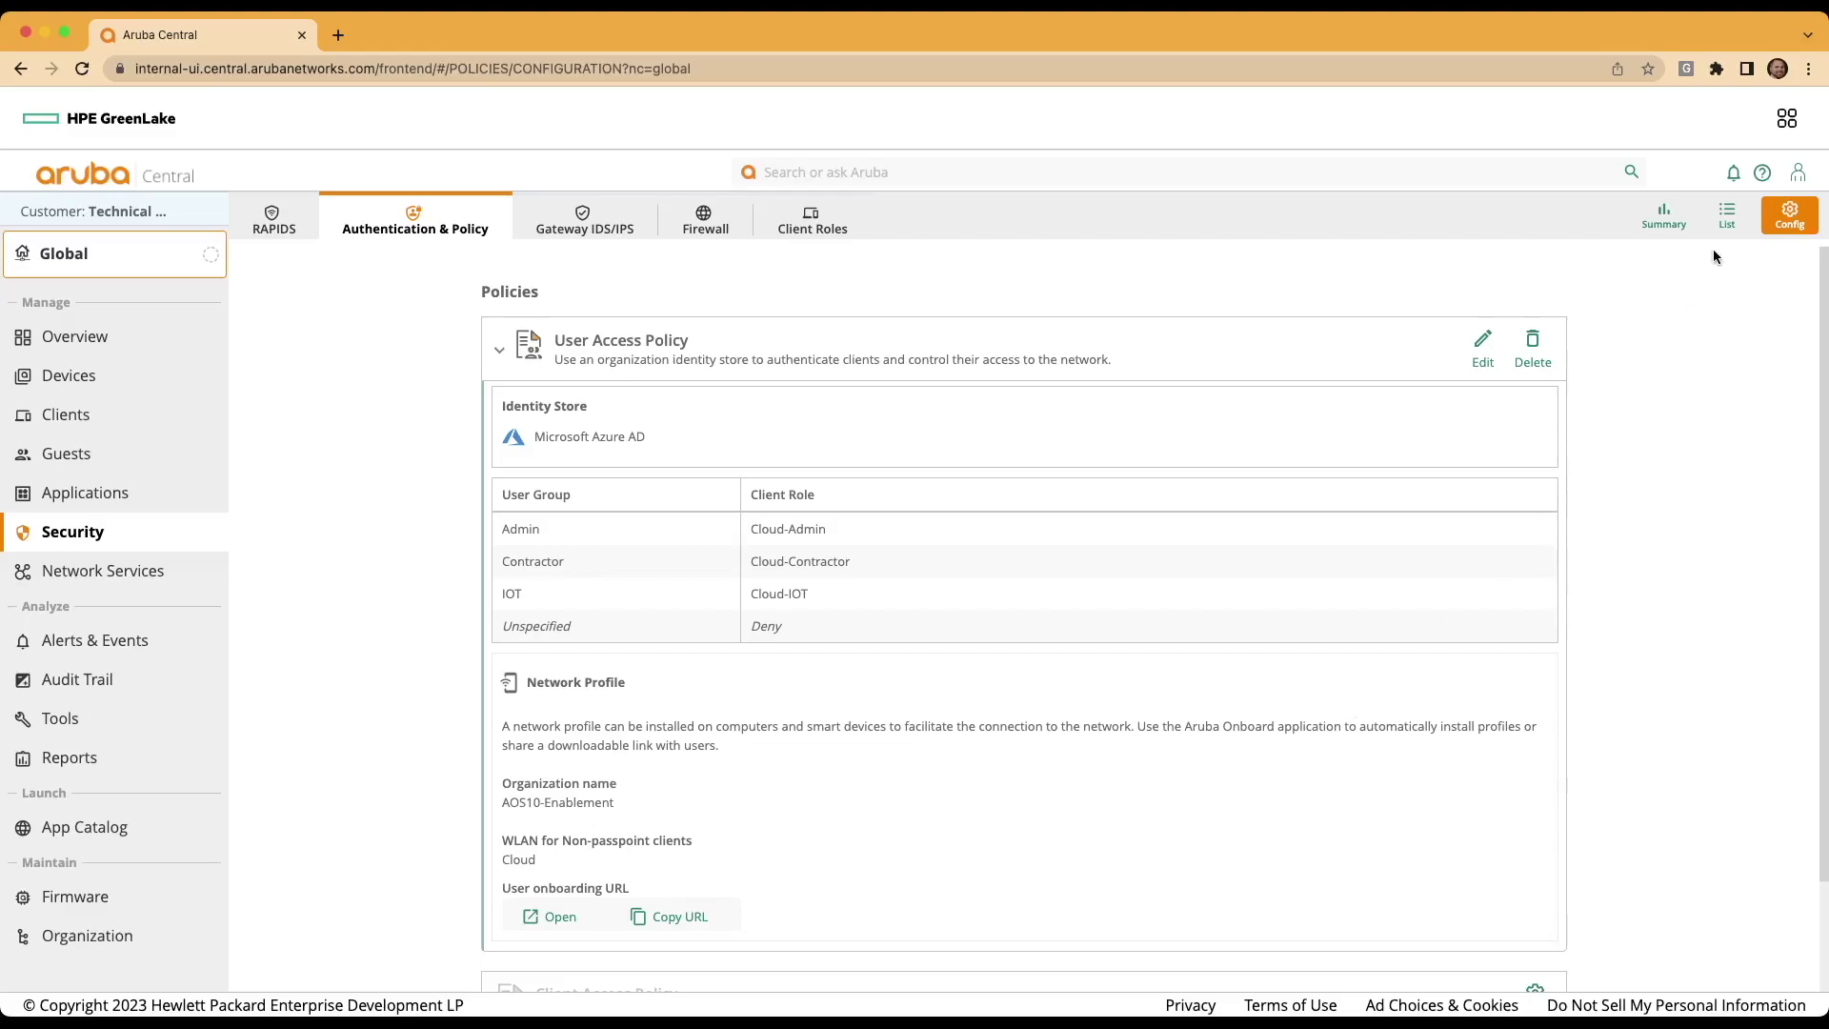
Step: Examine the contractor's access request, including its authorization, request and response details, and open the client's details from its MAC address
click(1729, 224)
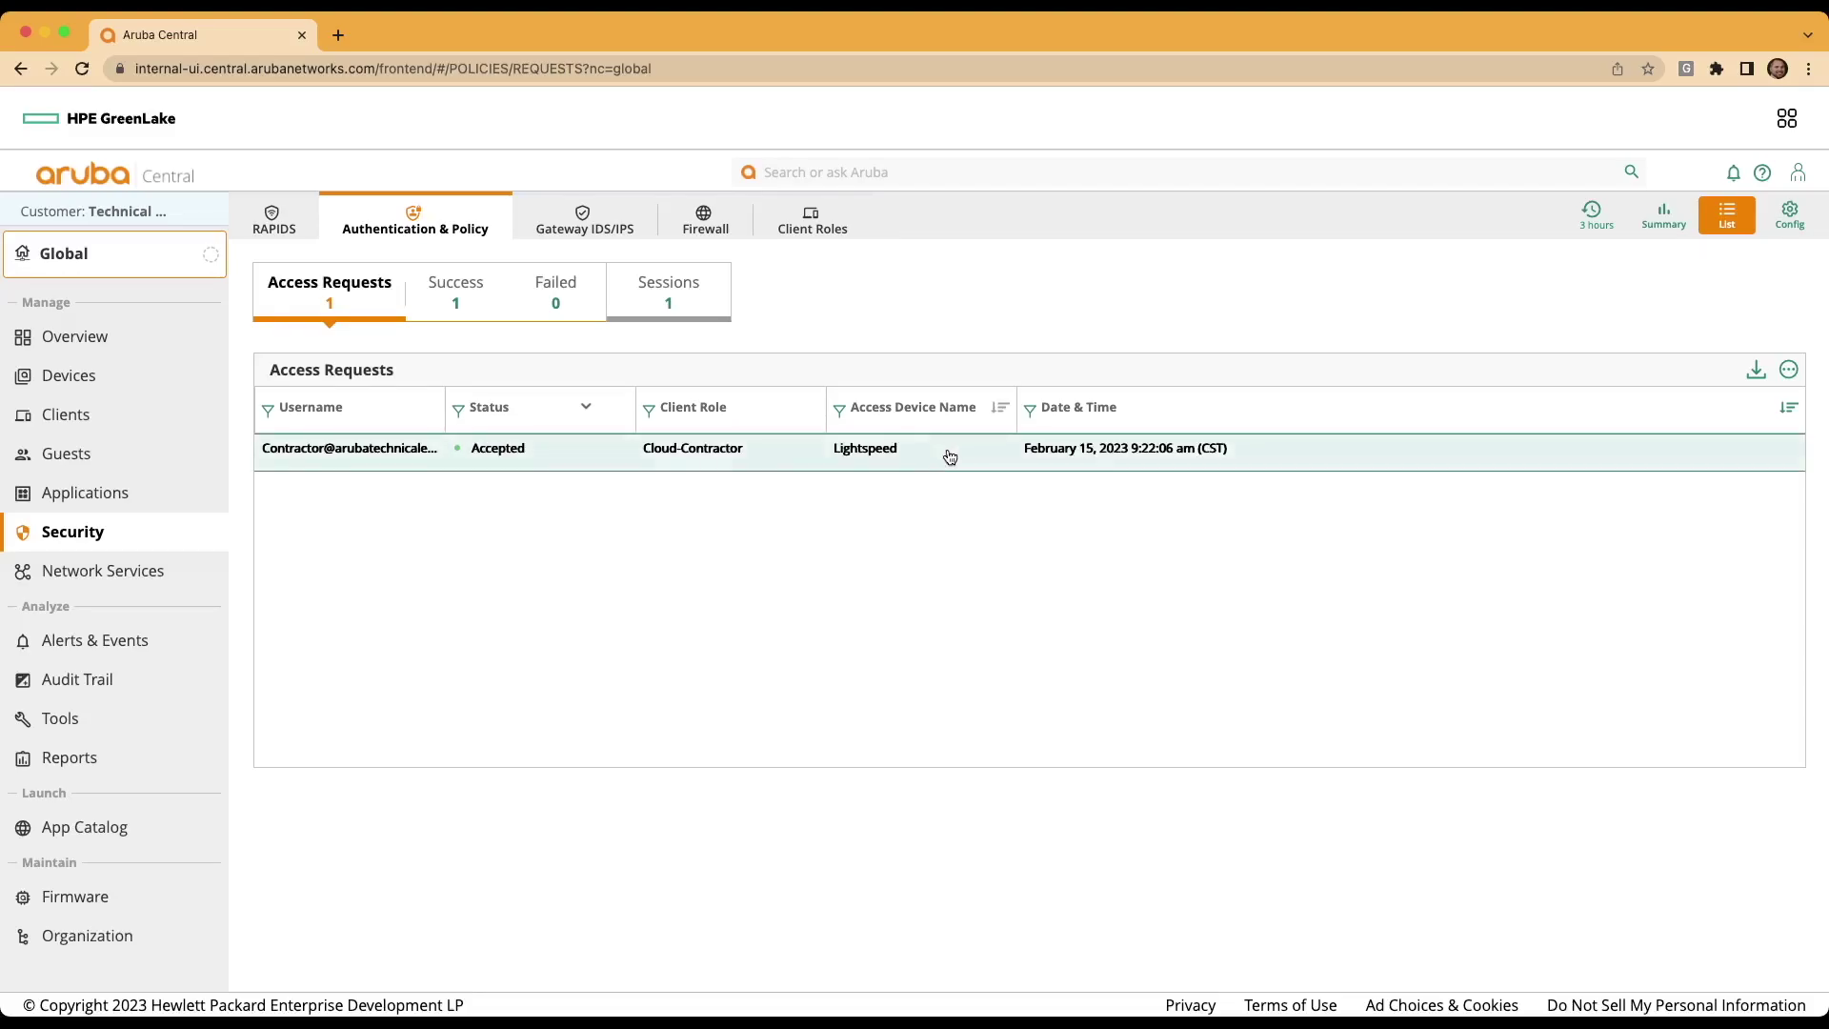
click(312, 453)
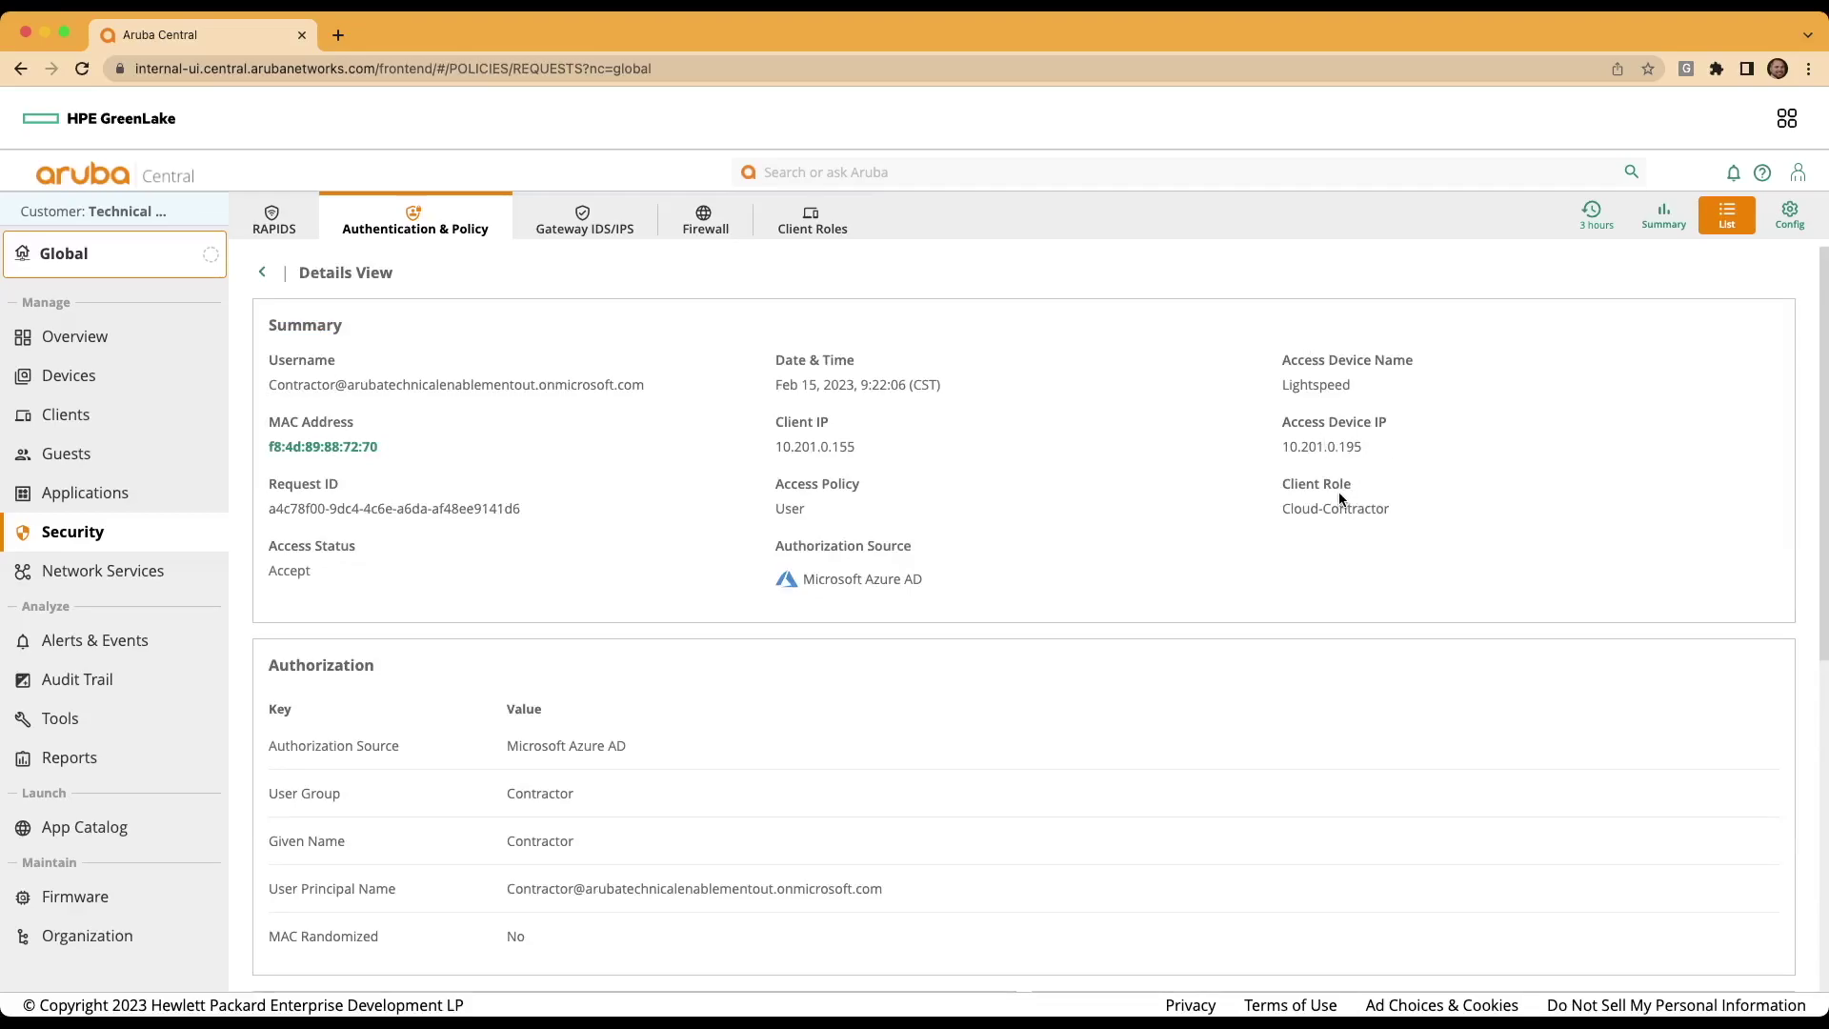
scroll(532, 570, down, 2)
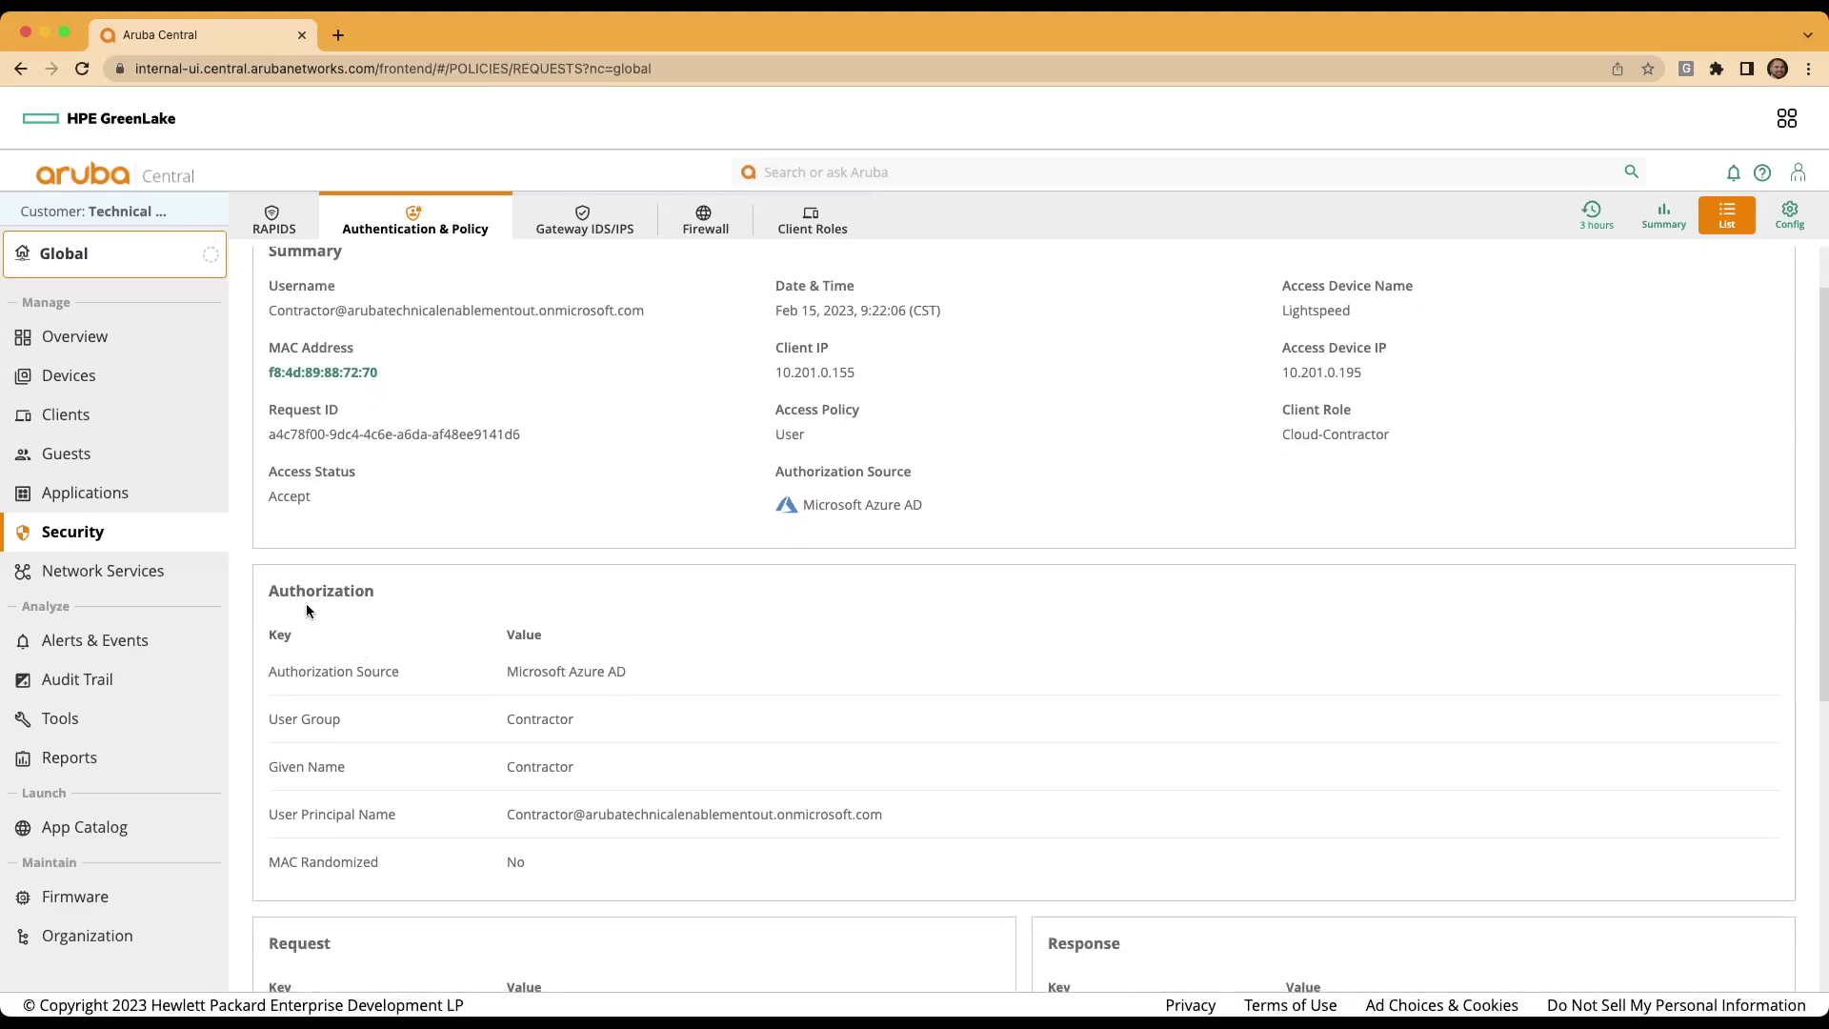
scroll(422, 674, down, 3)
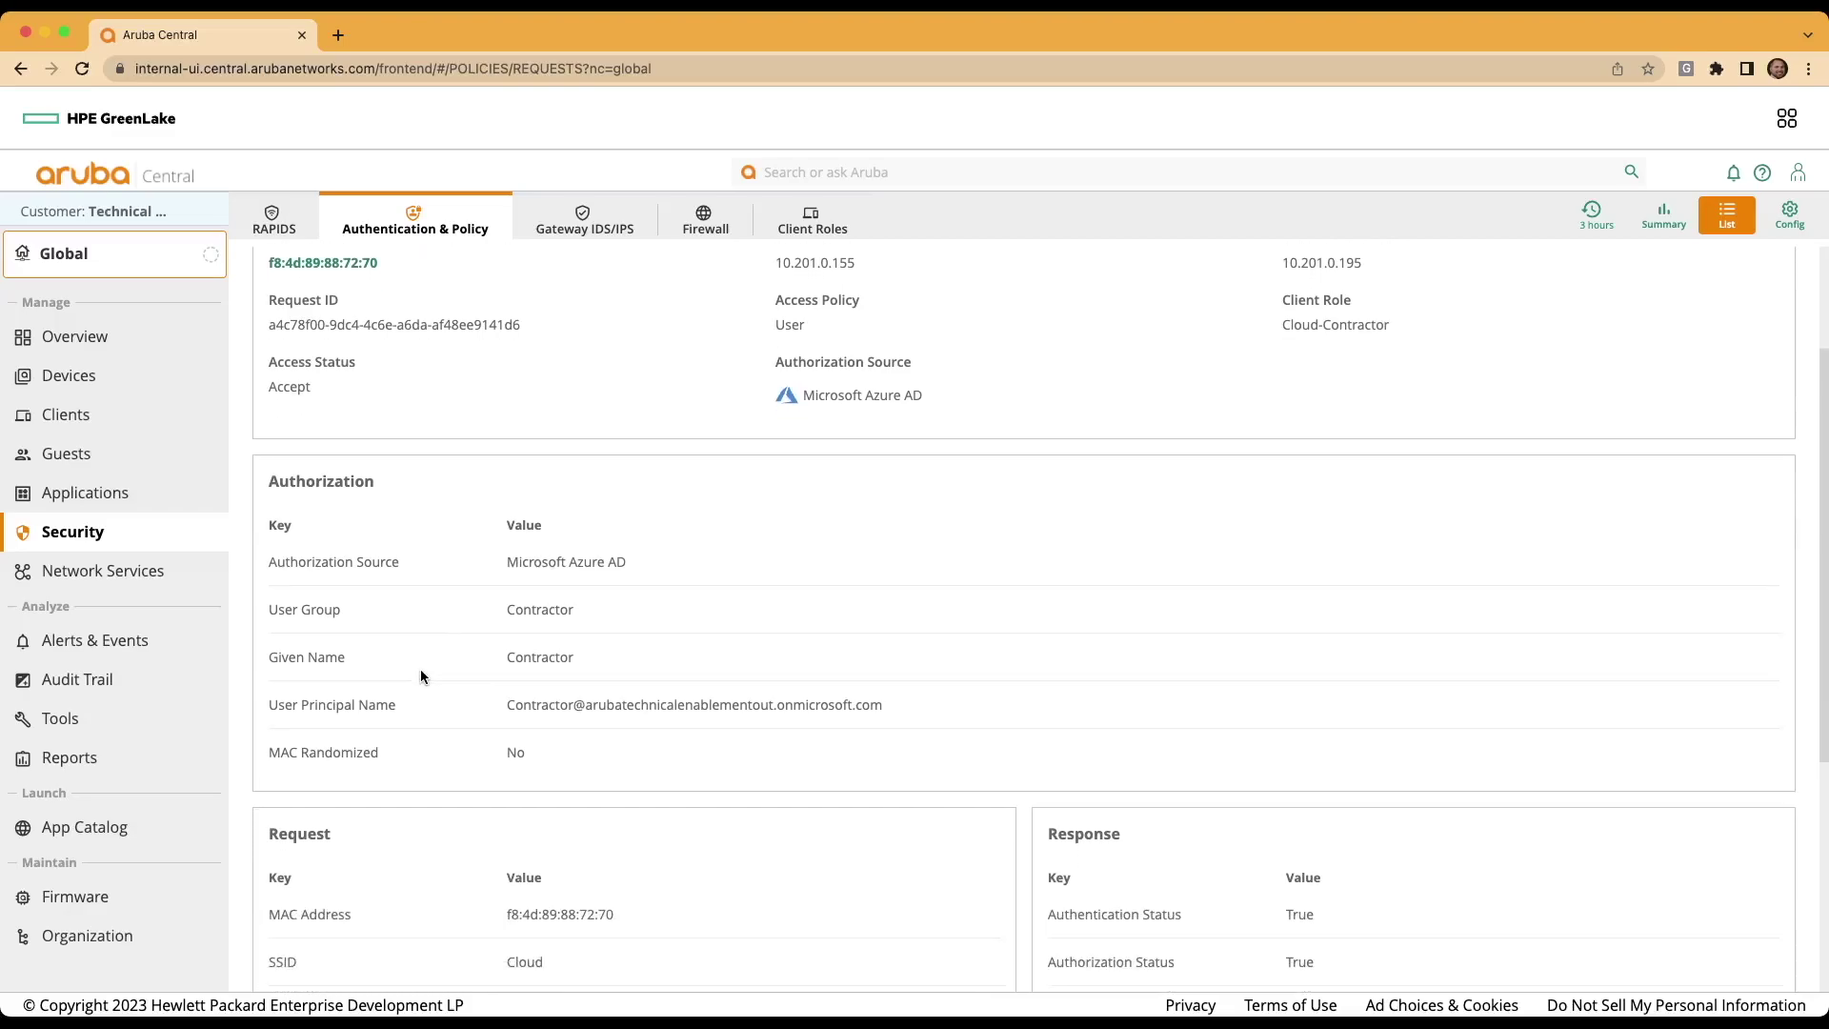
scroll(420, 676, down, 8)
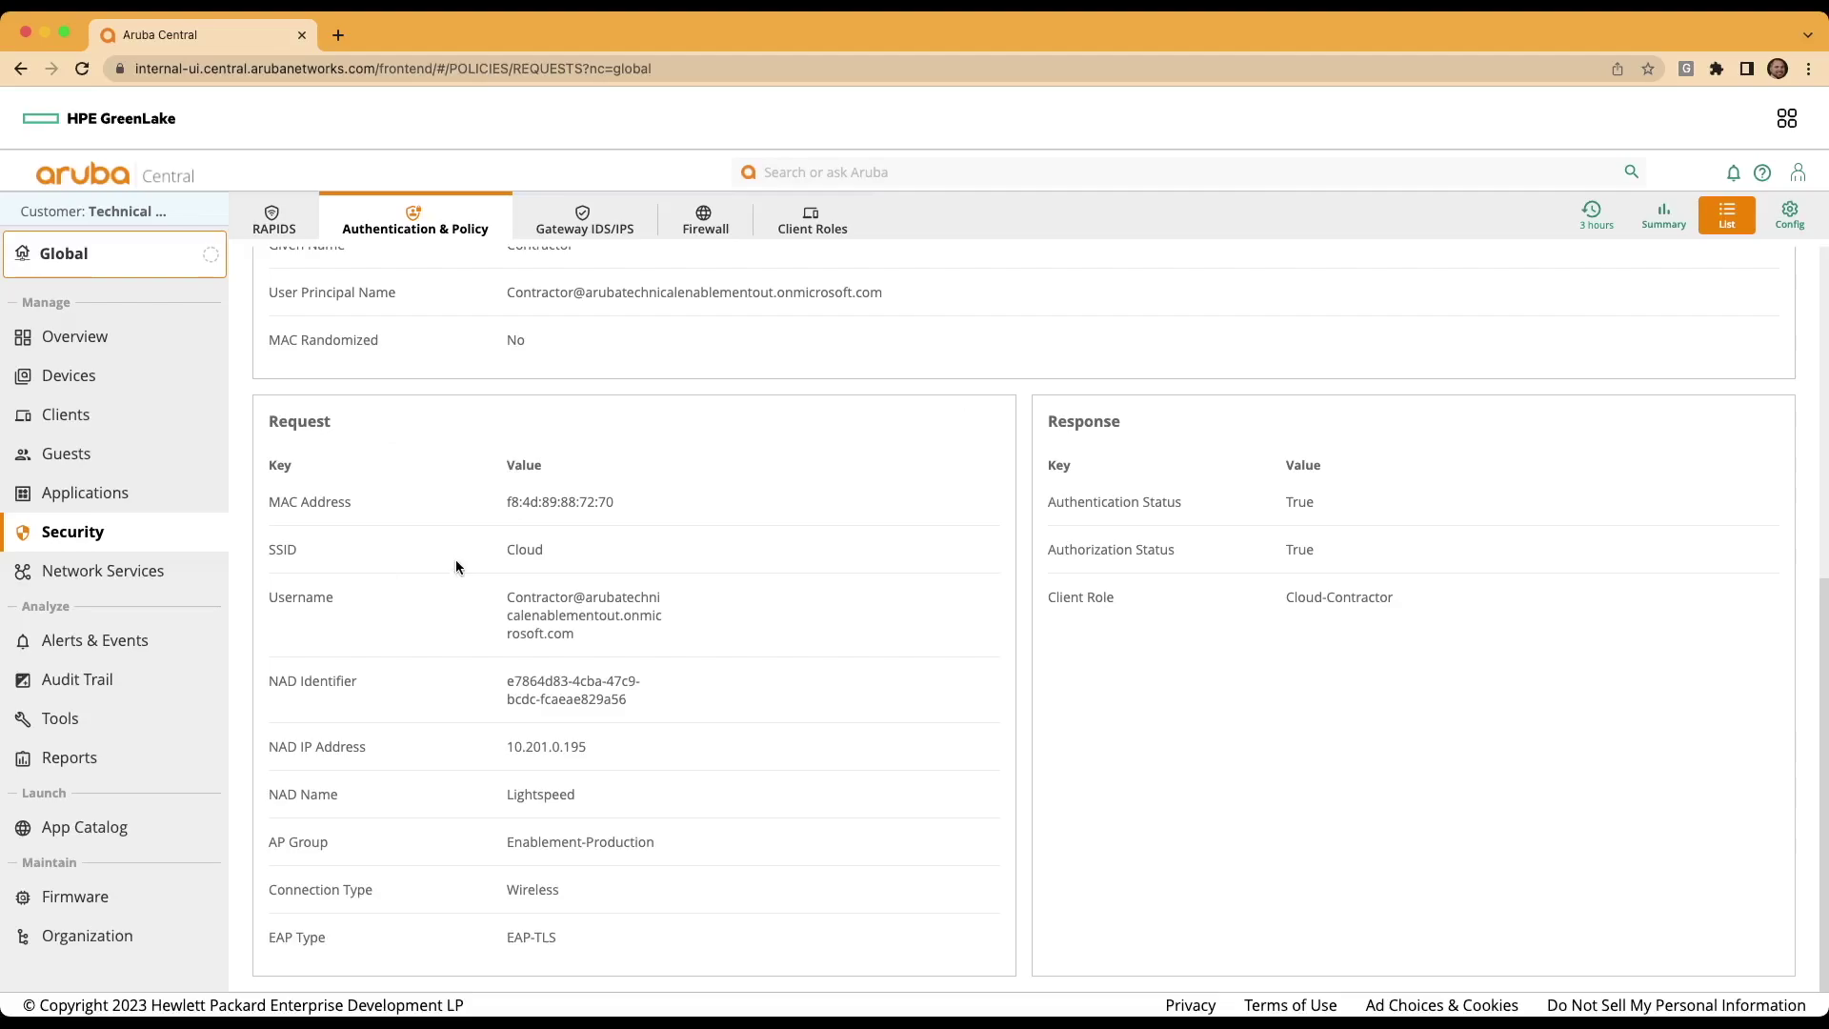
scroll(456, 558, up, 8)
click(321, 449)
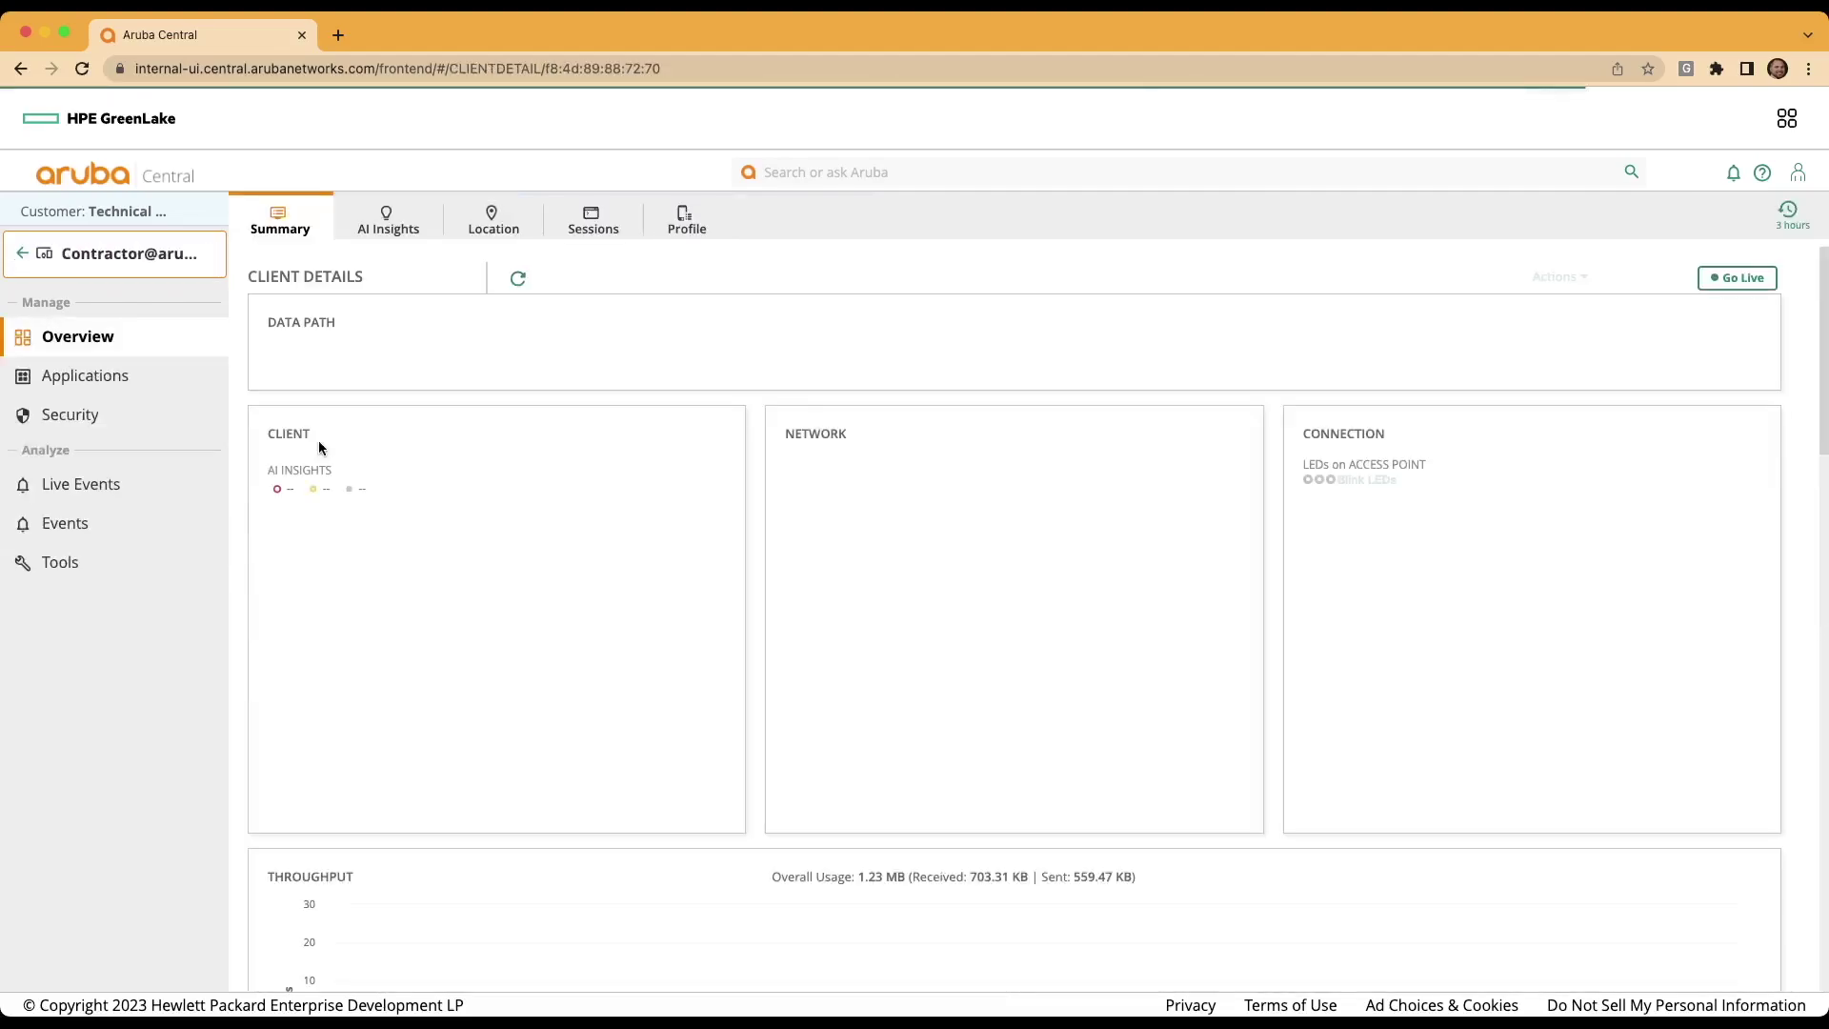
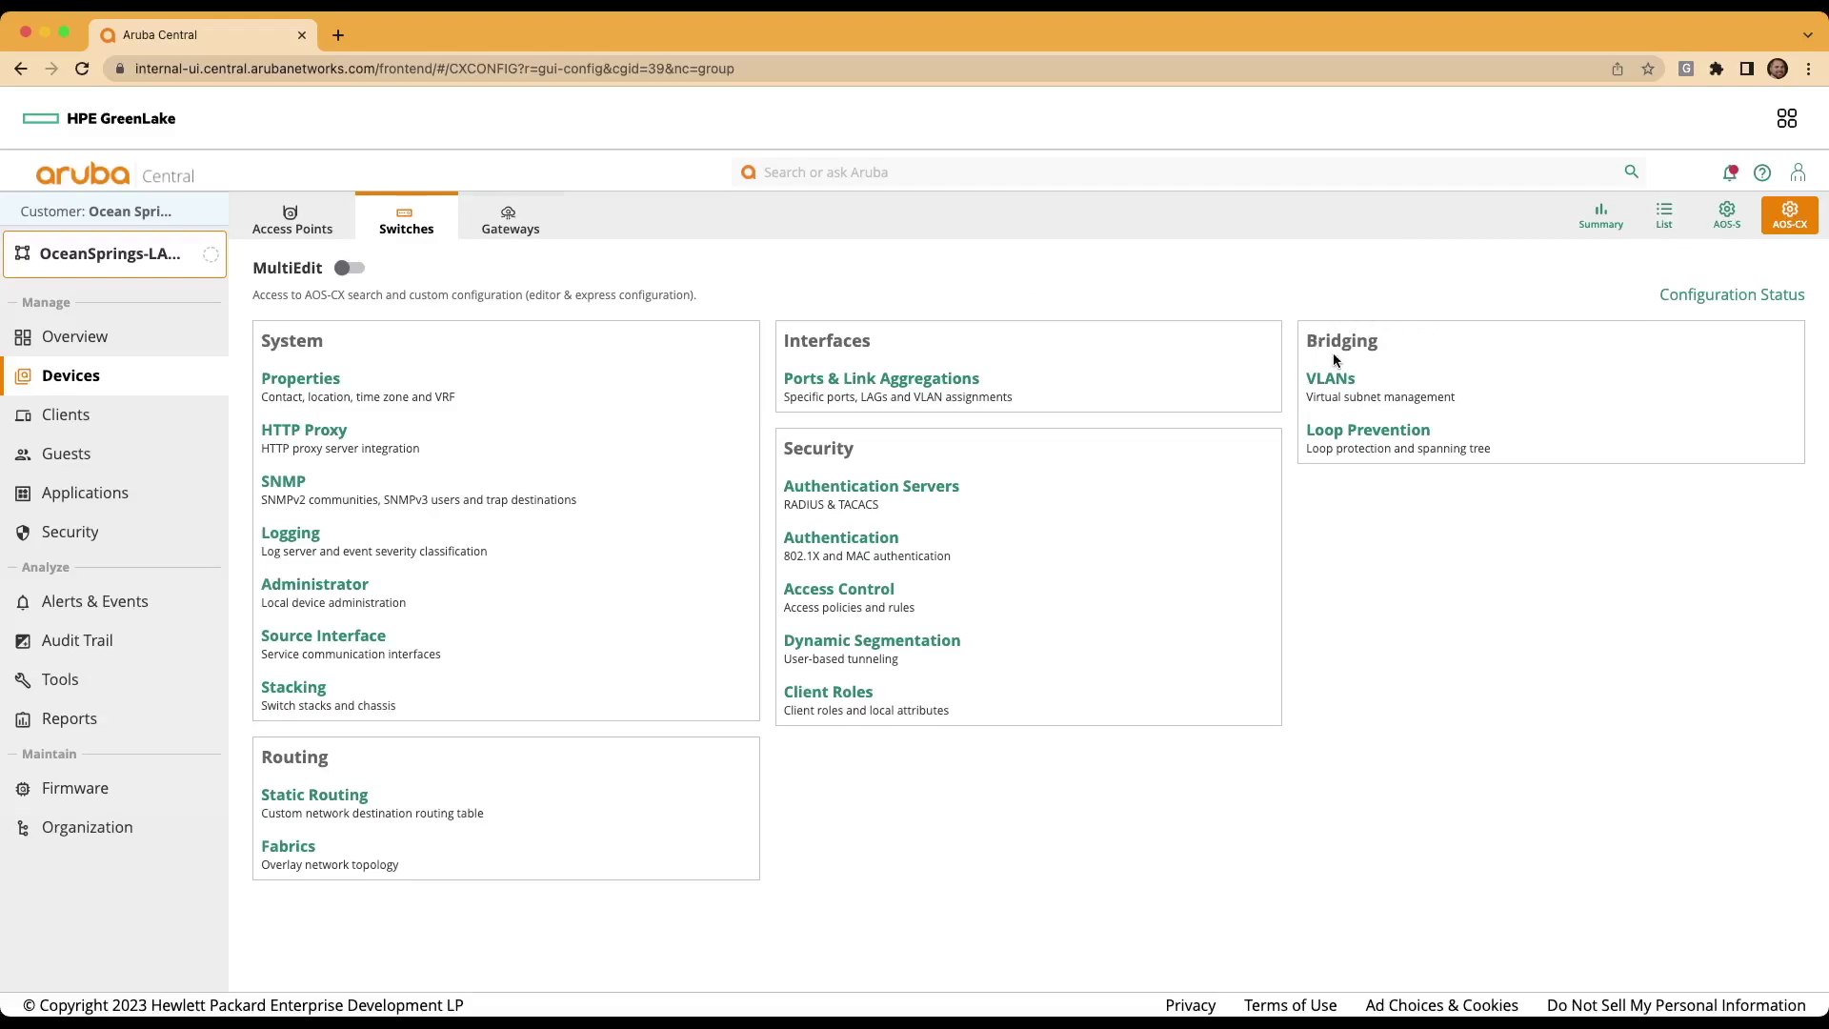
Step: Review the switch group's VLANs and create a Cloud-Contractor client role assigned to VLAN 2000
click(1338, 379)
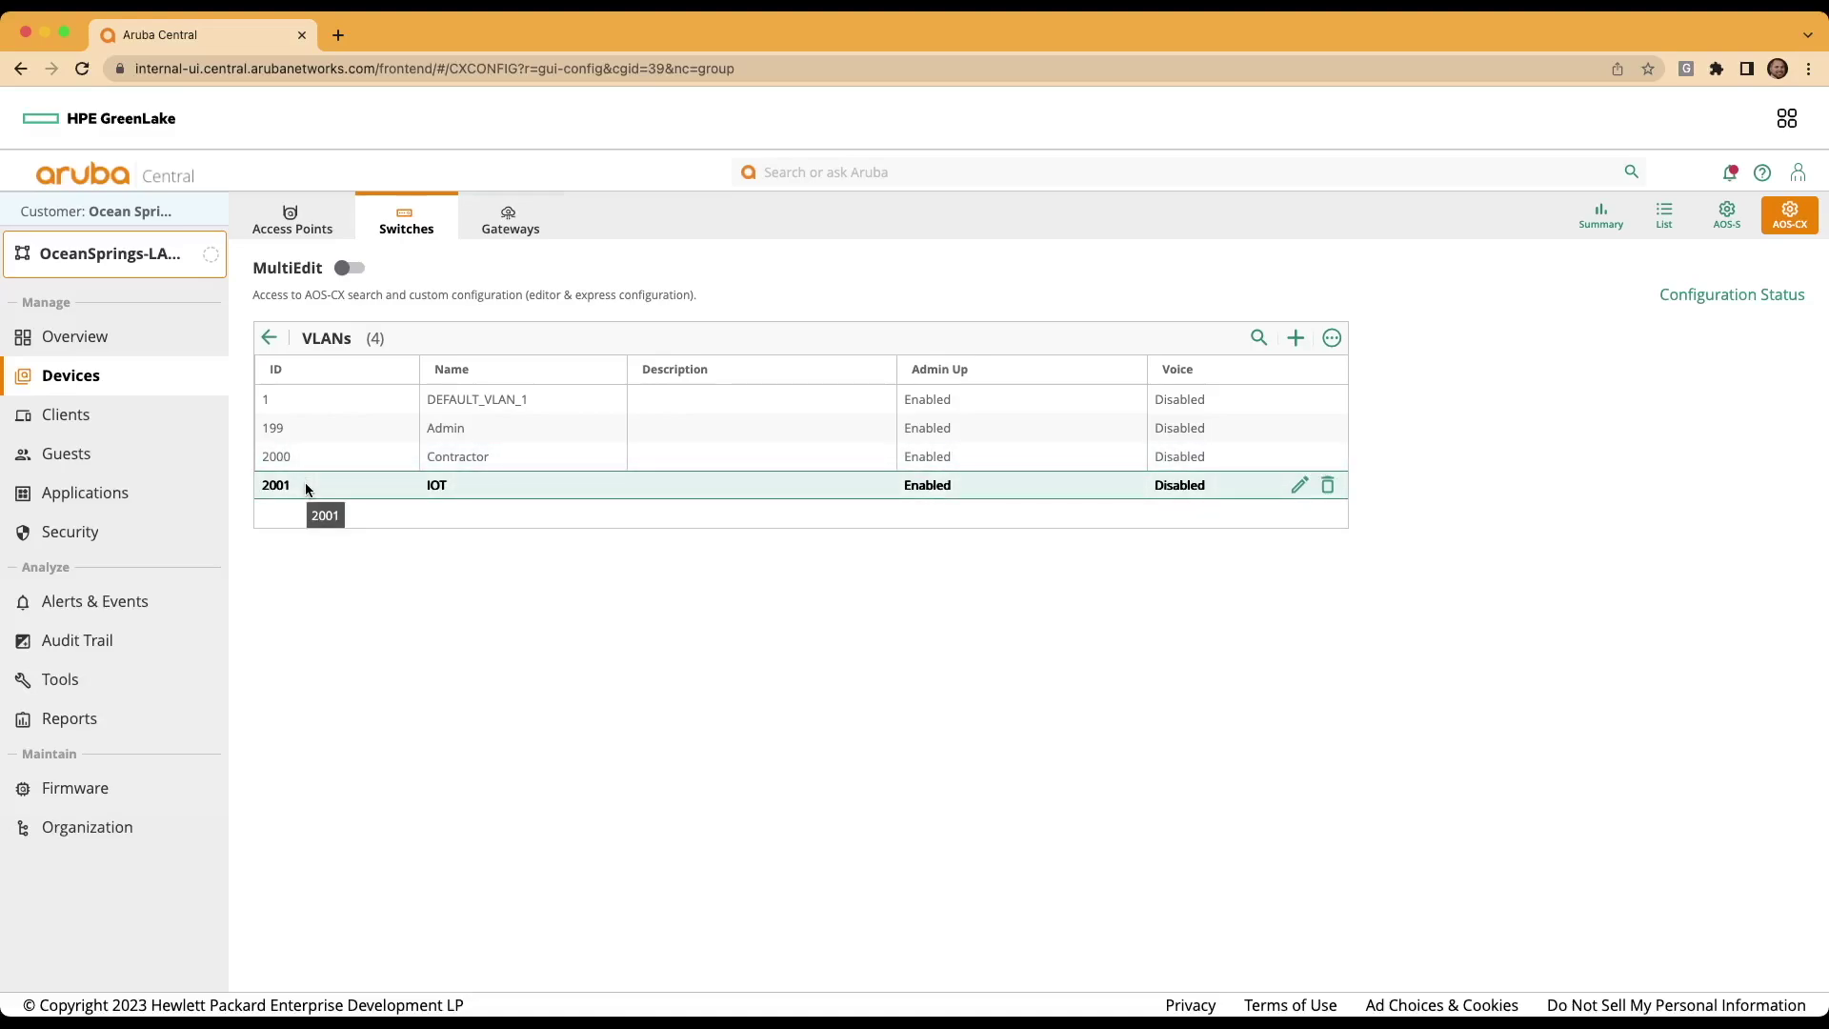
click(272, 338)
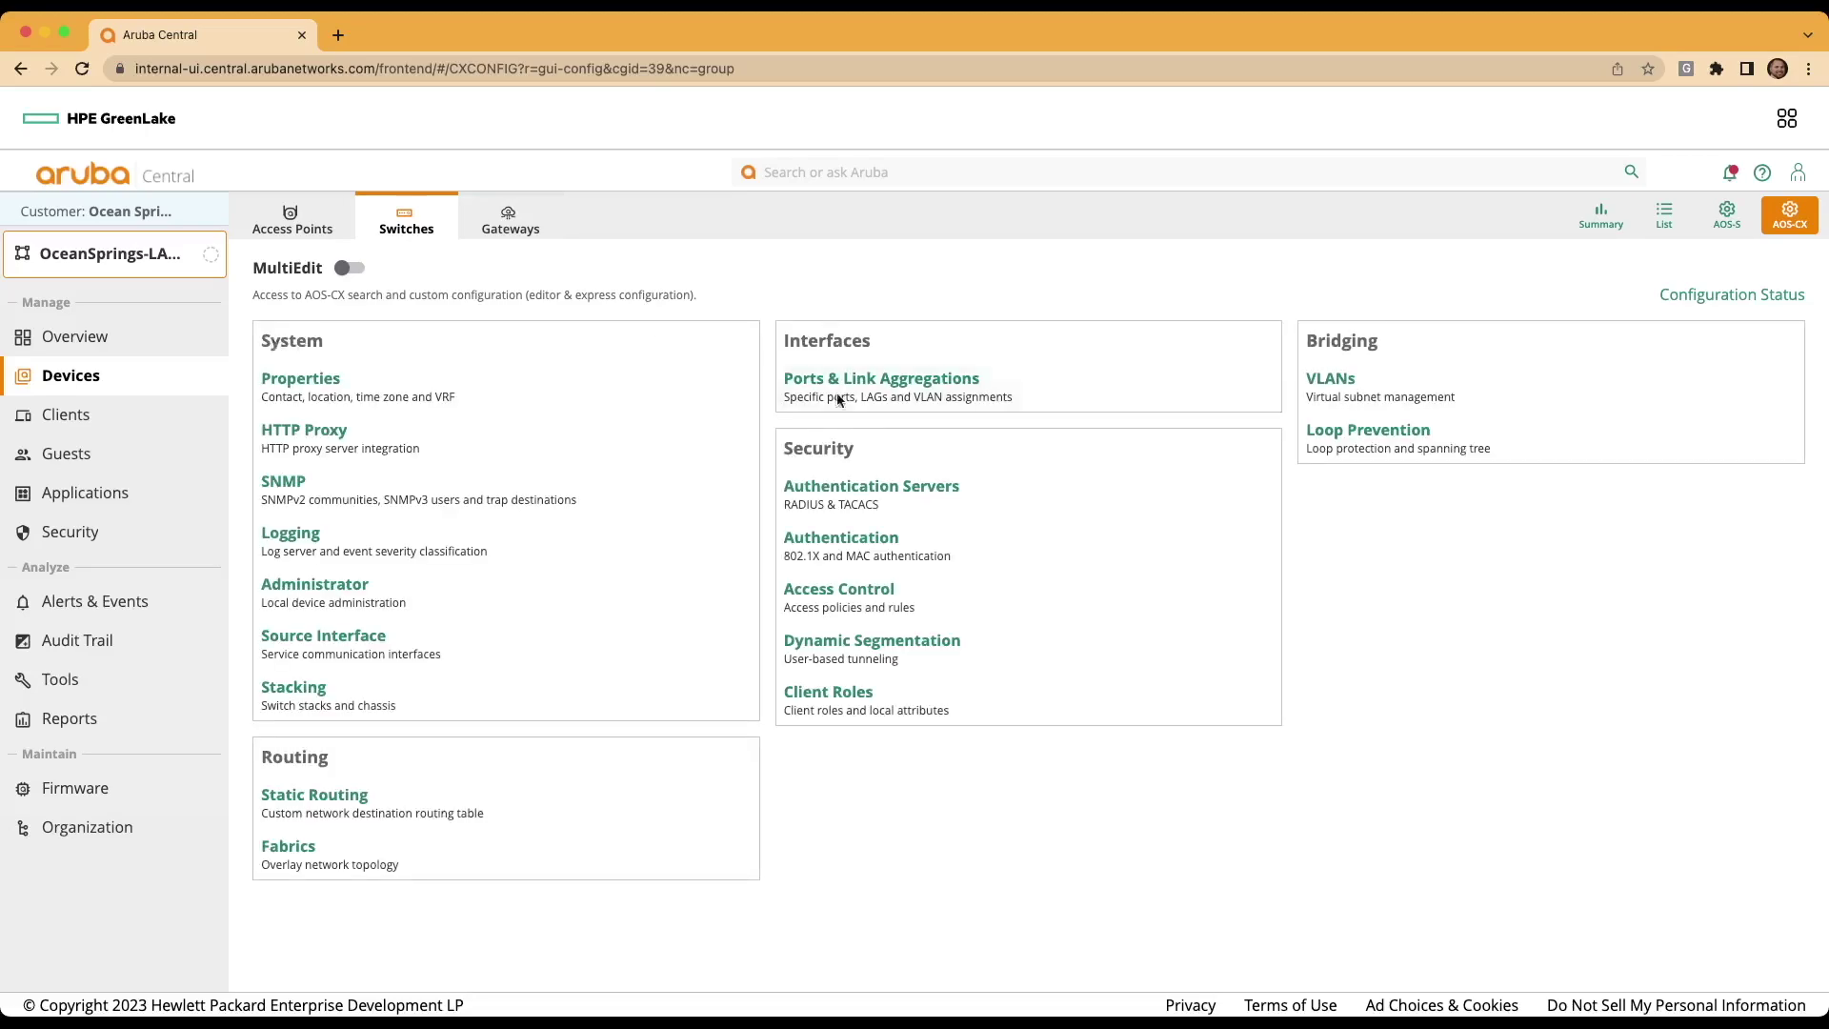
click(866, 695)
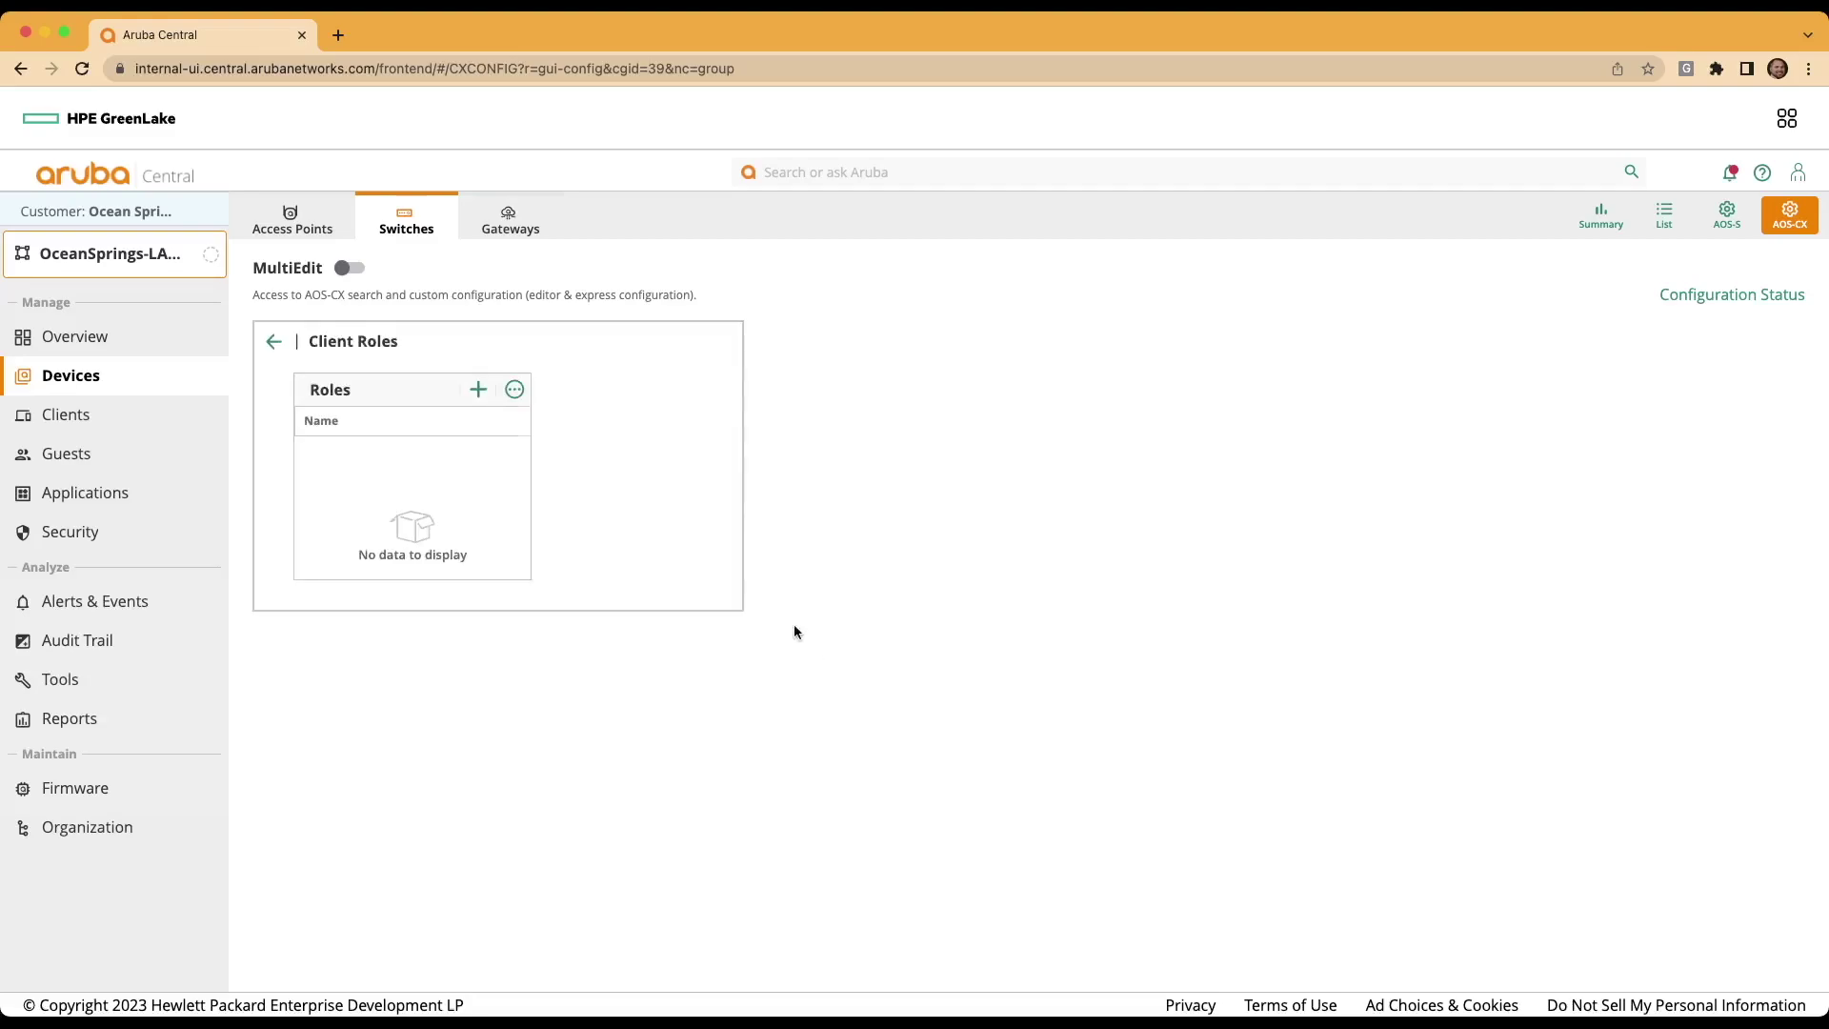
click(476, 387)
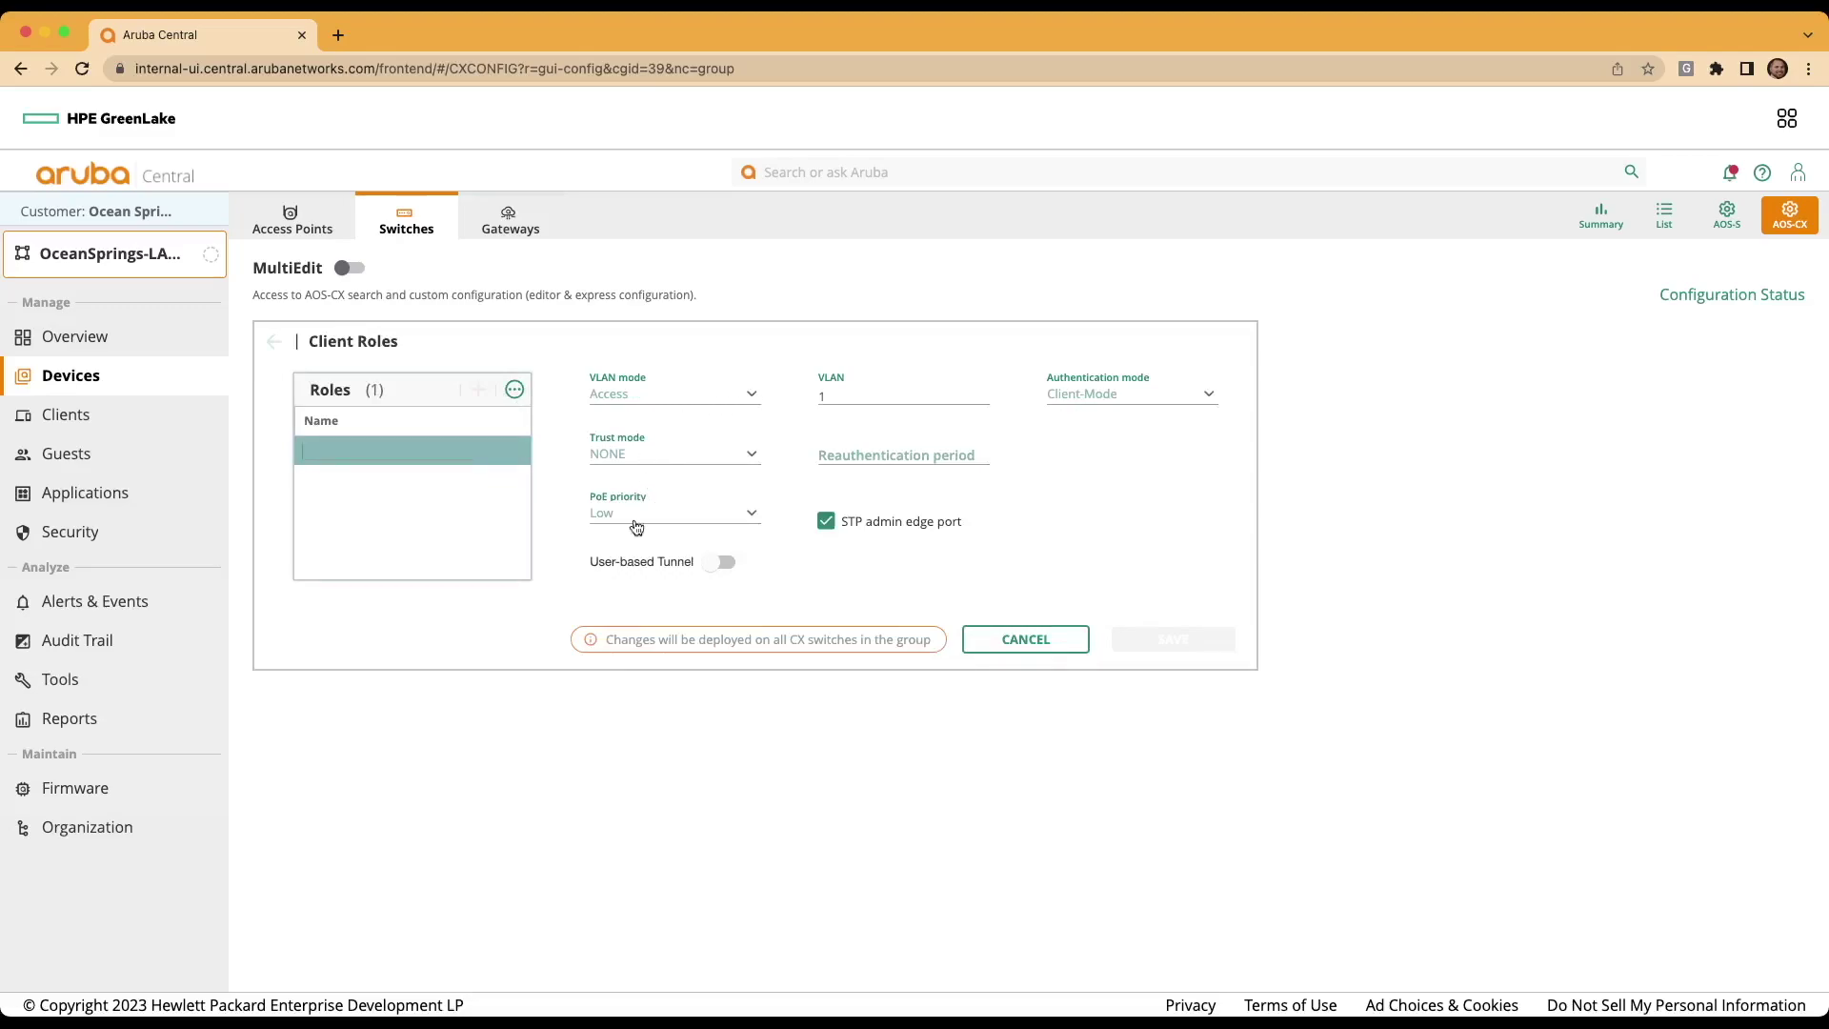
text(Cloud-Contractor)
click(843, 394)
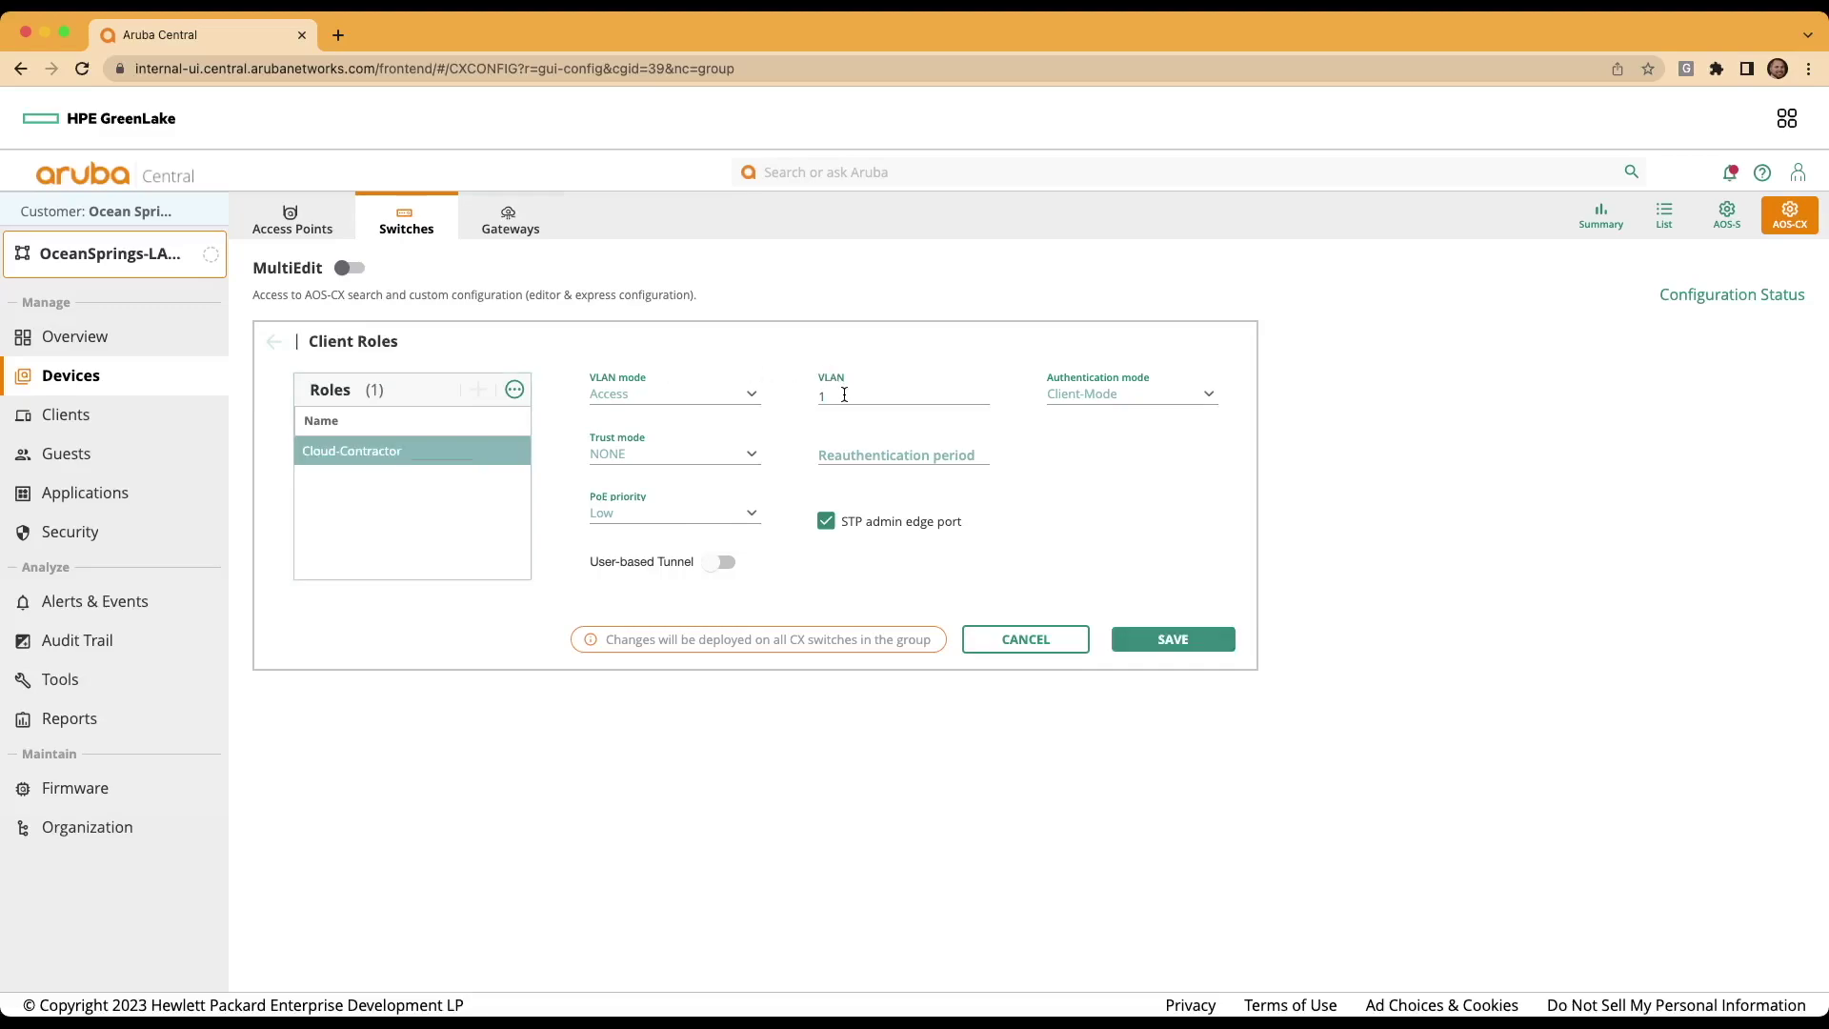
key(BackSpace)
text(2000)
click(1185, 641)
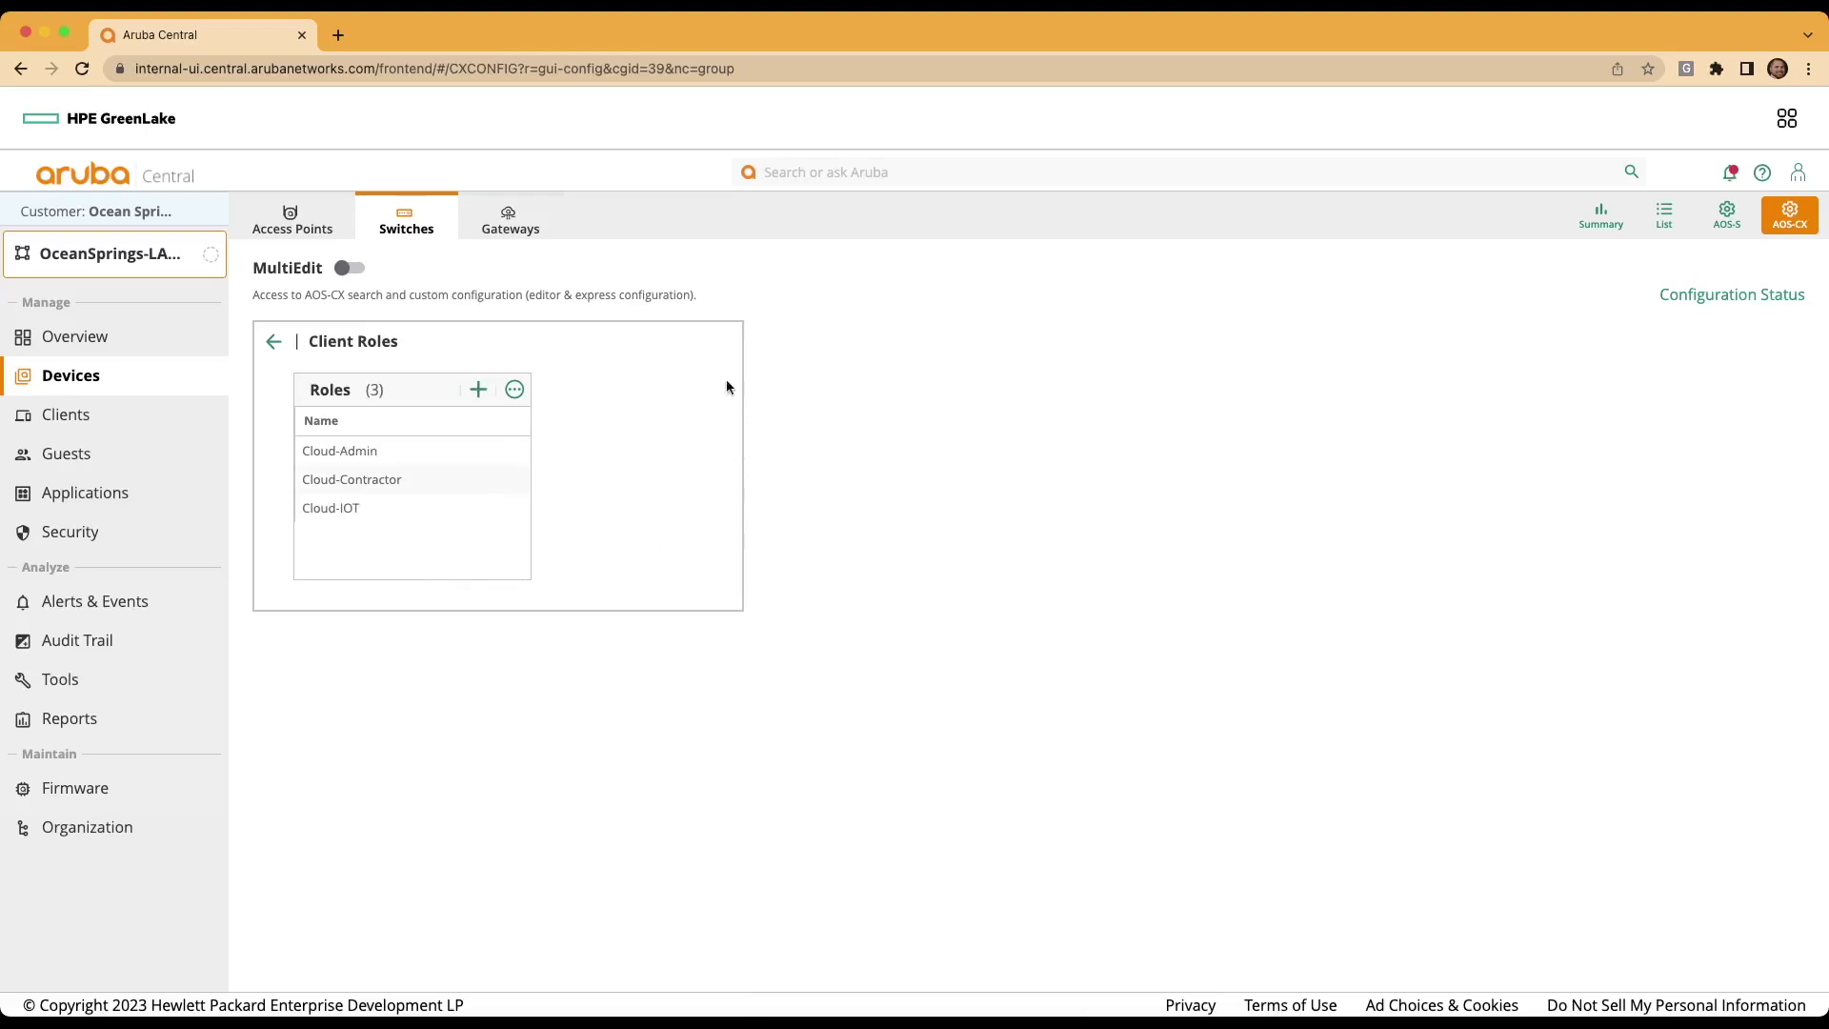
click(273, 343)
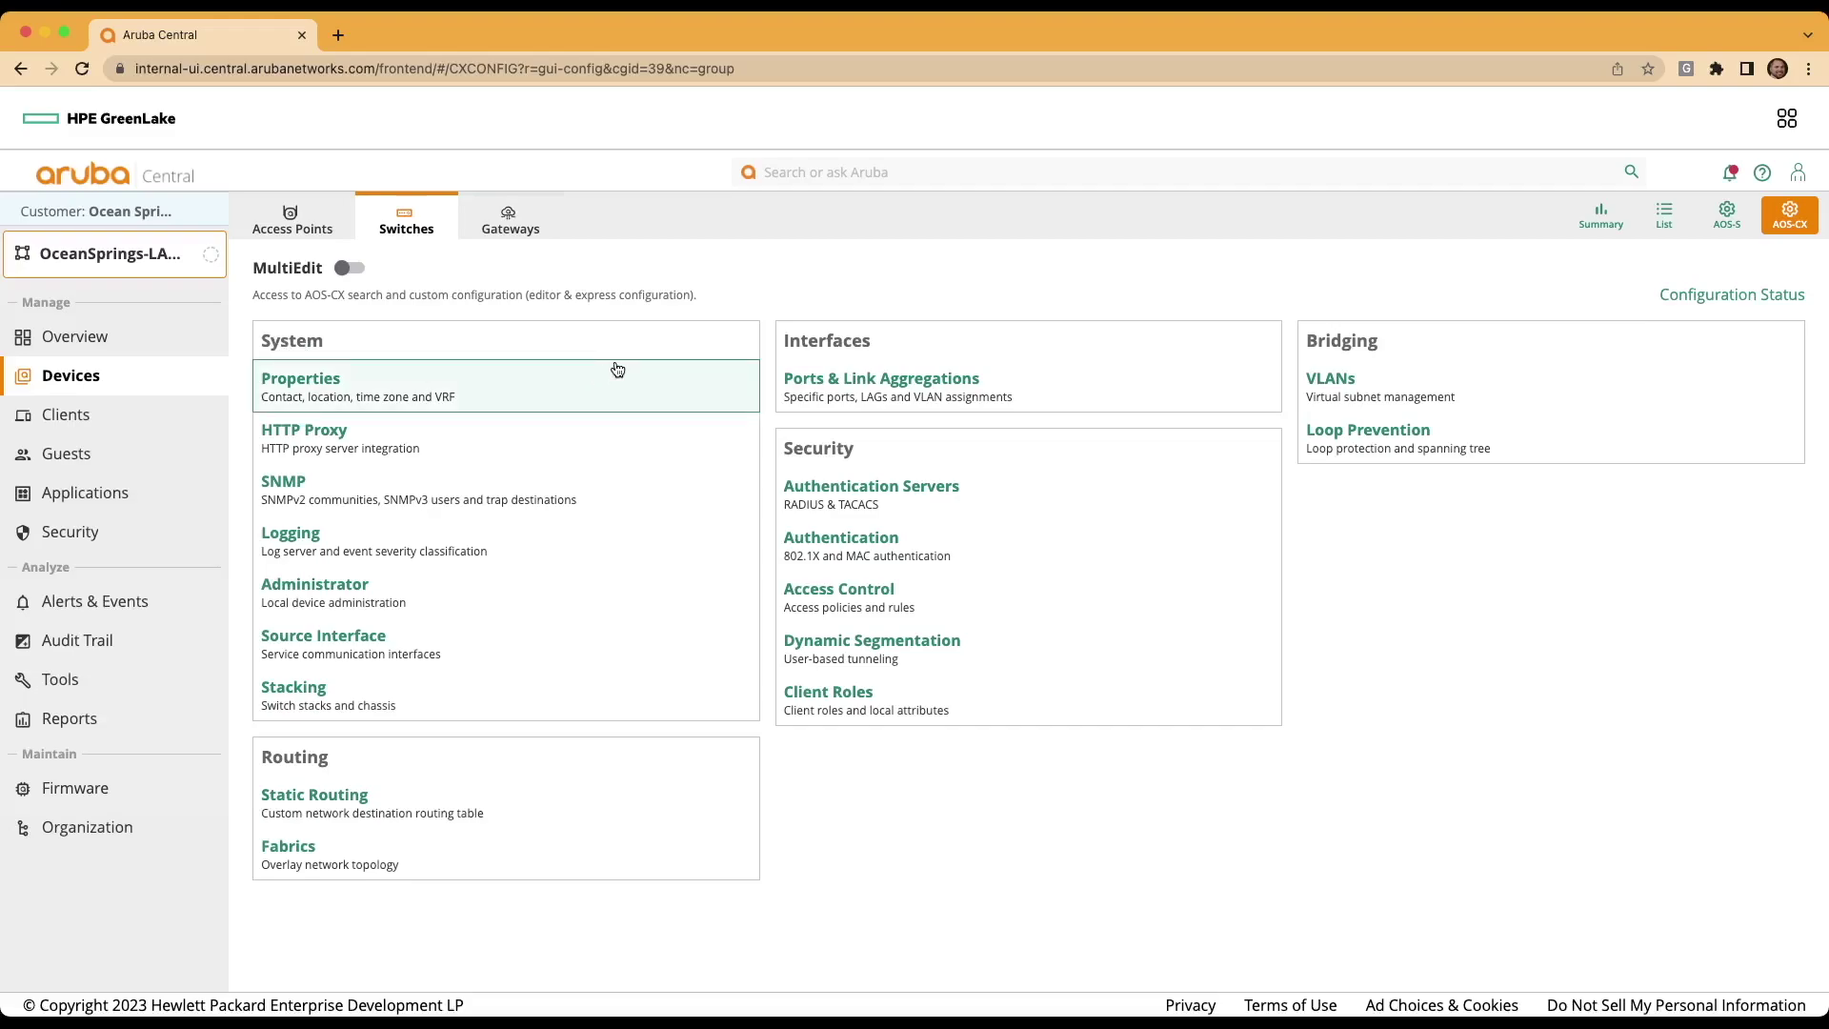
Step: Enable the Cloud Auth server group in the switch group's authentication servers and save it
click(867, 494)
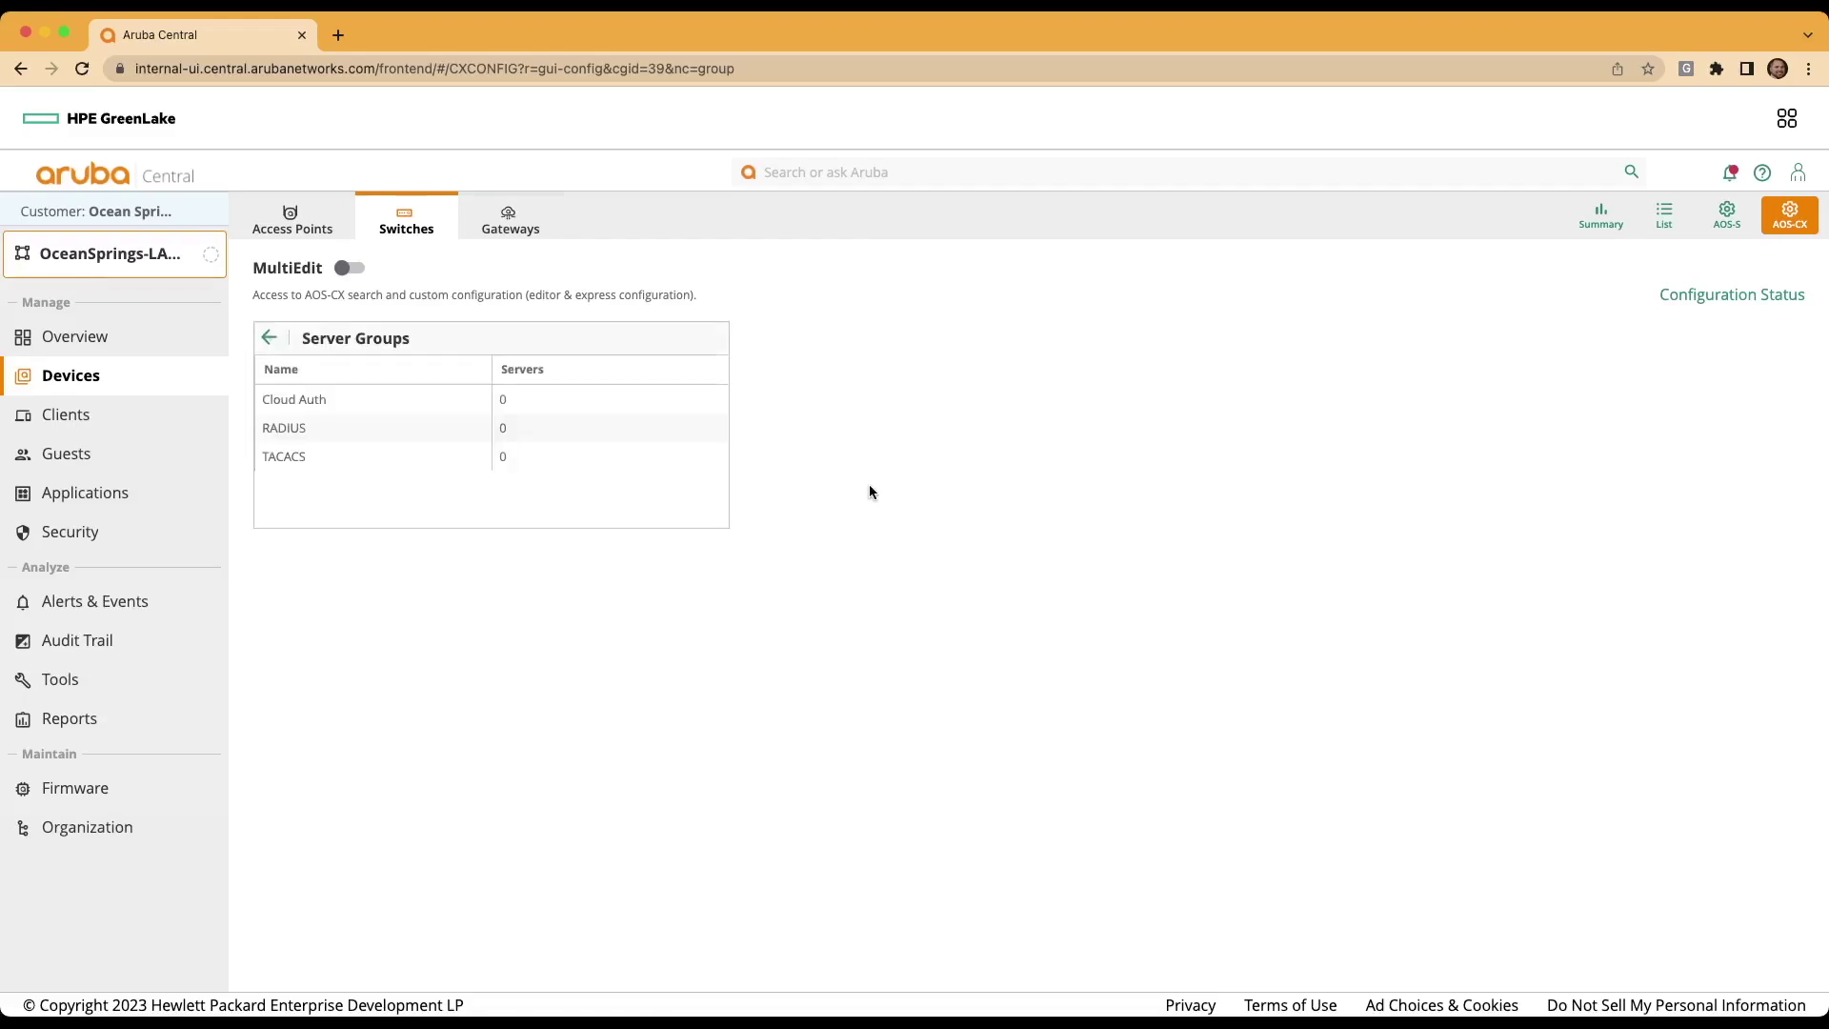
click(527, 396)
click(707, 405)
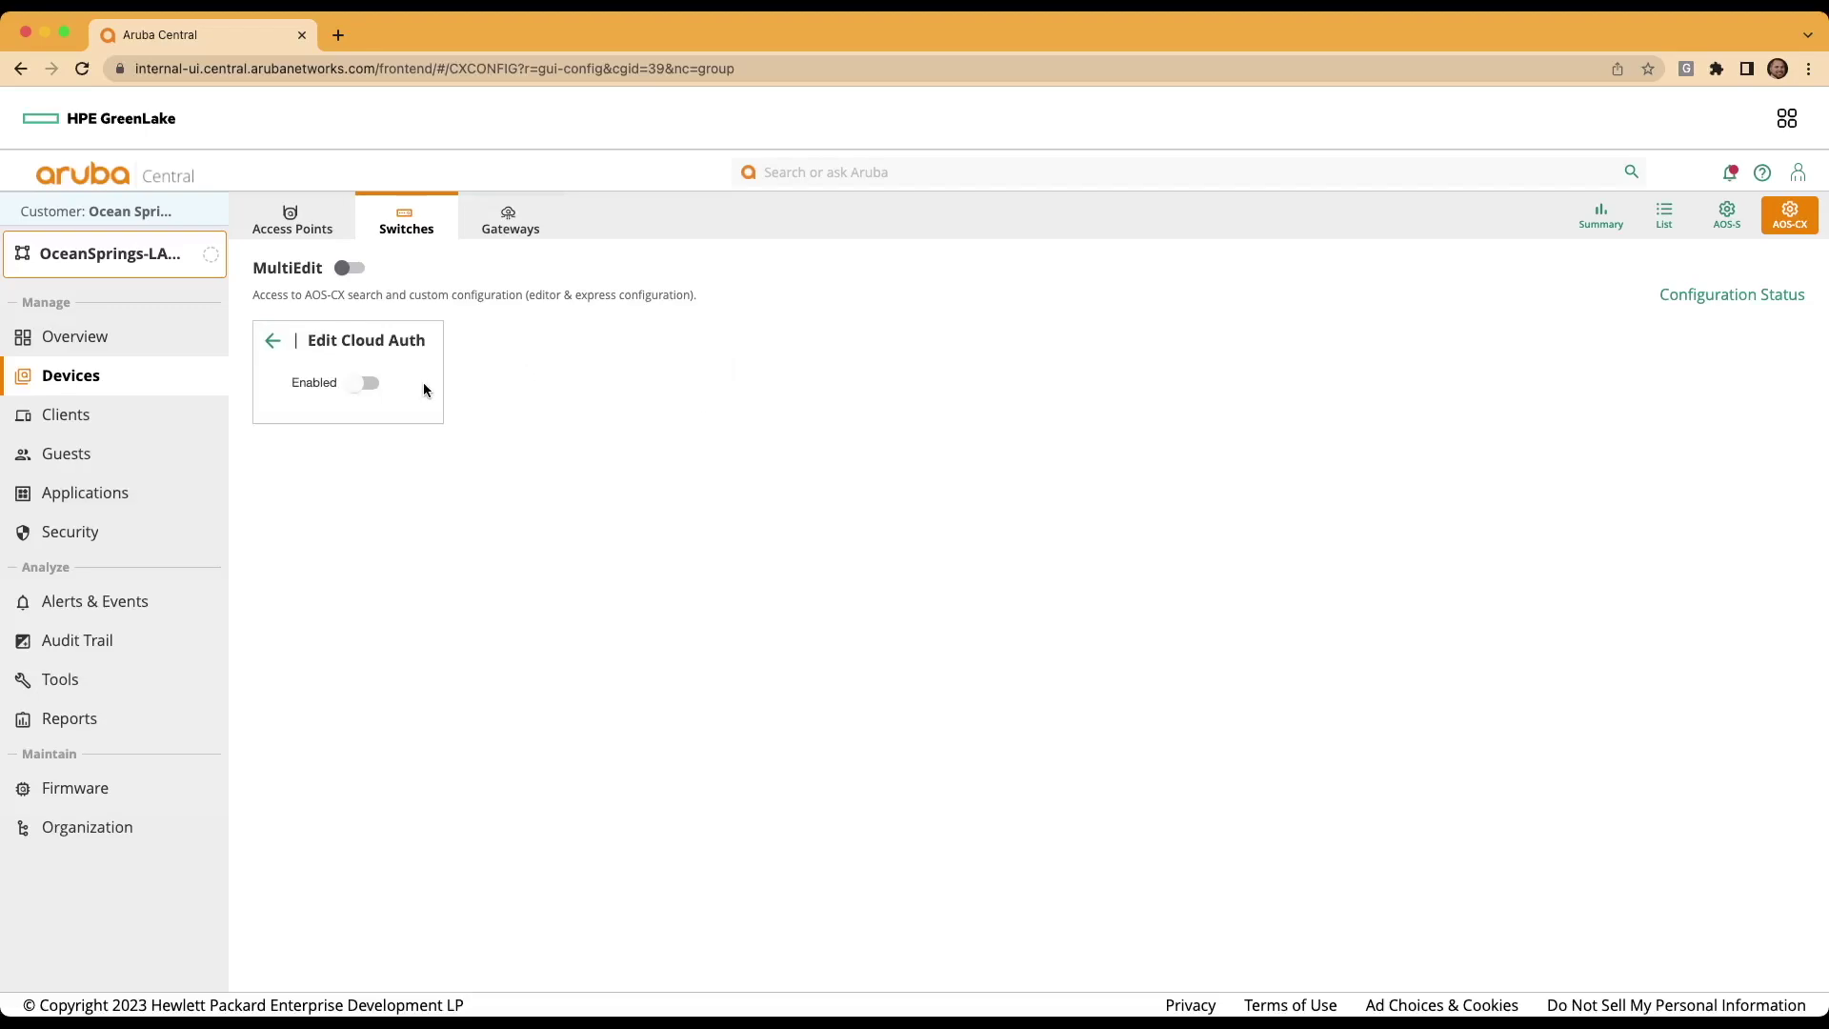
click(367, 382)
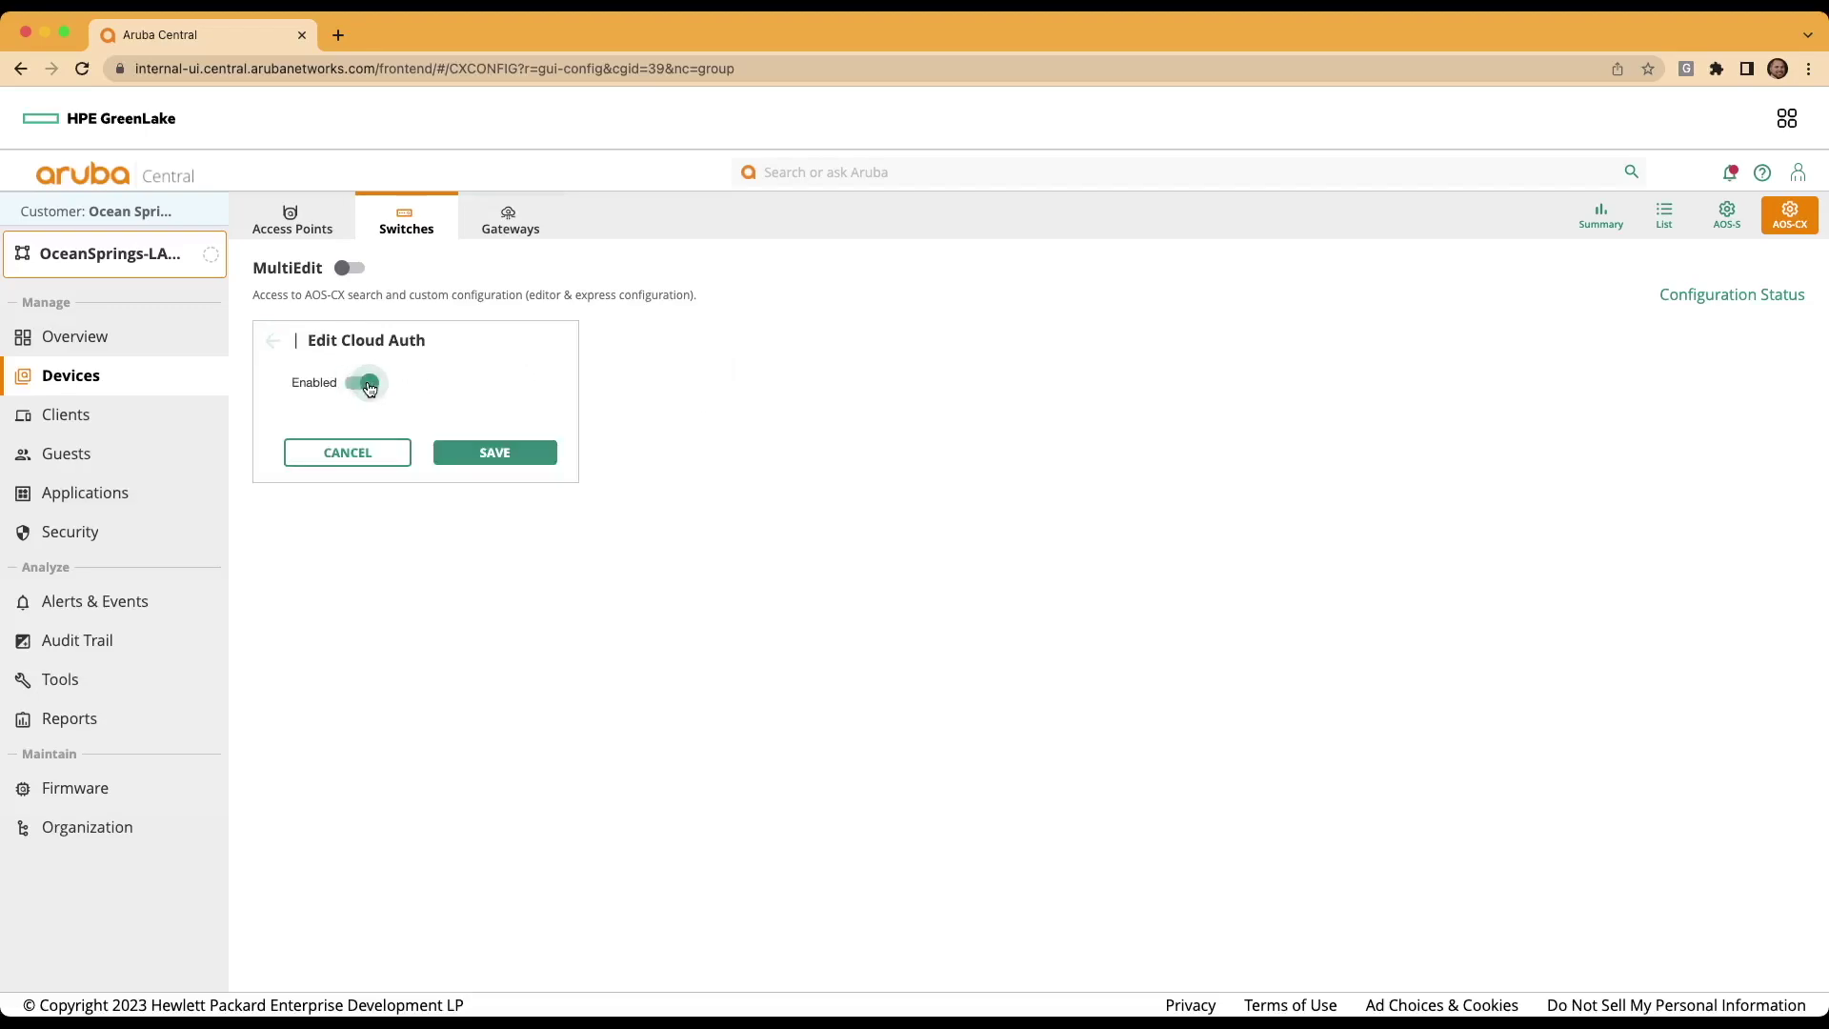
click(496, 454)
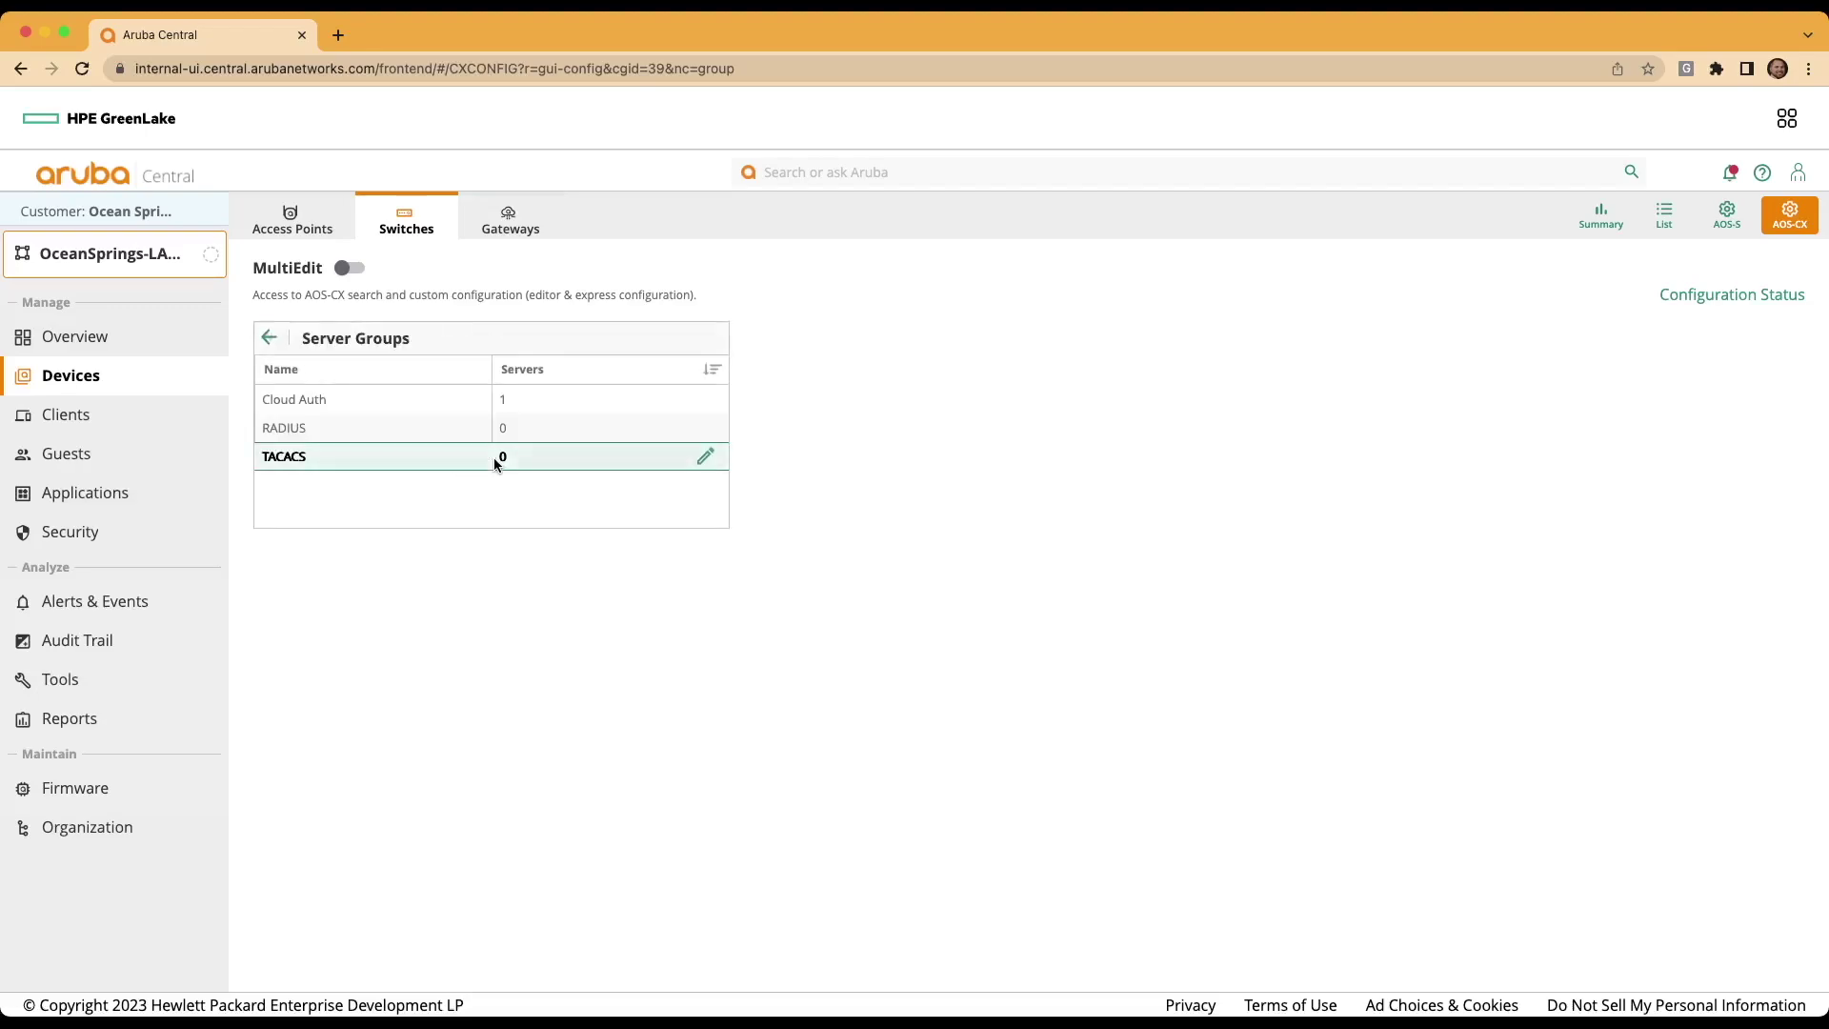
click(267, 331)
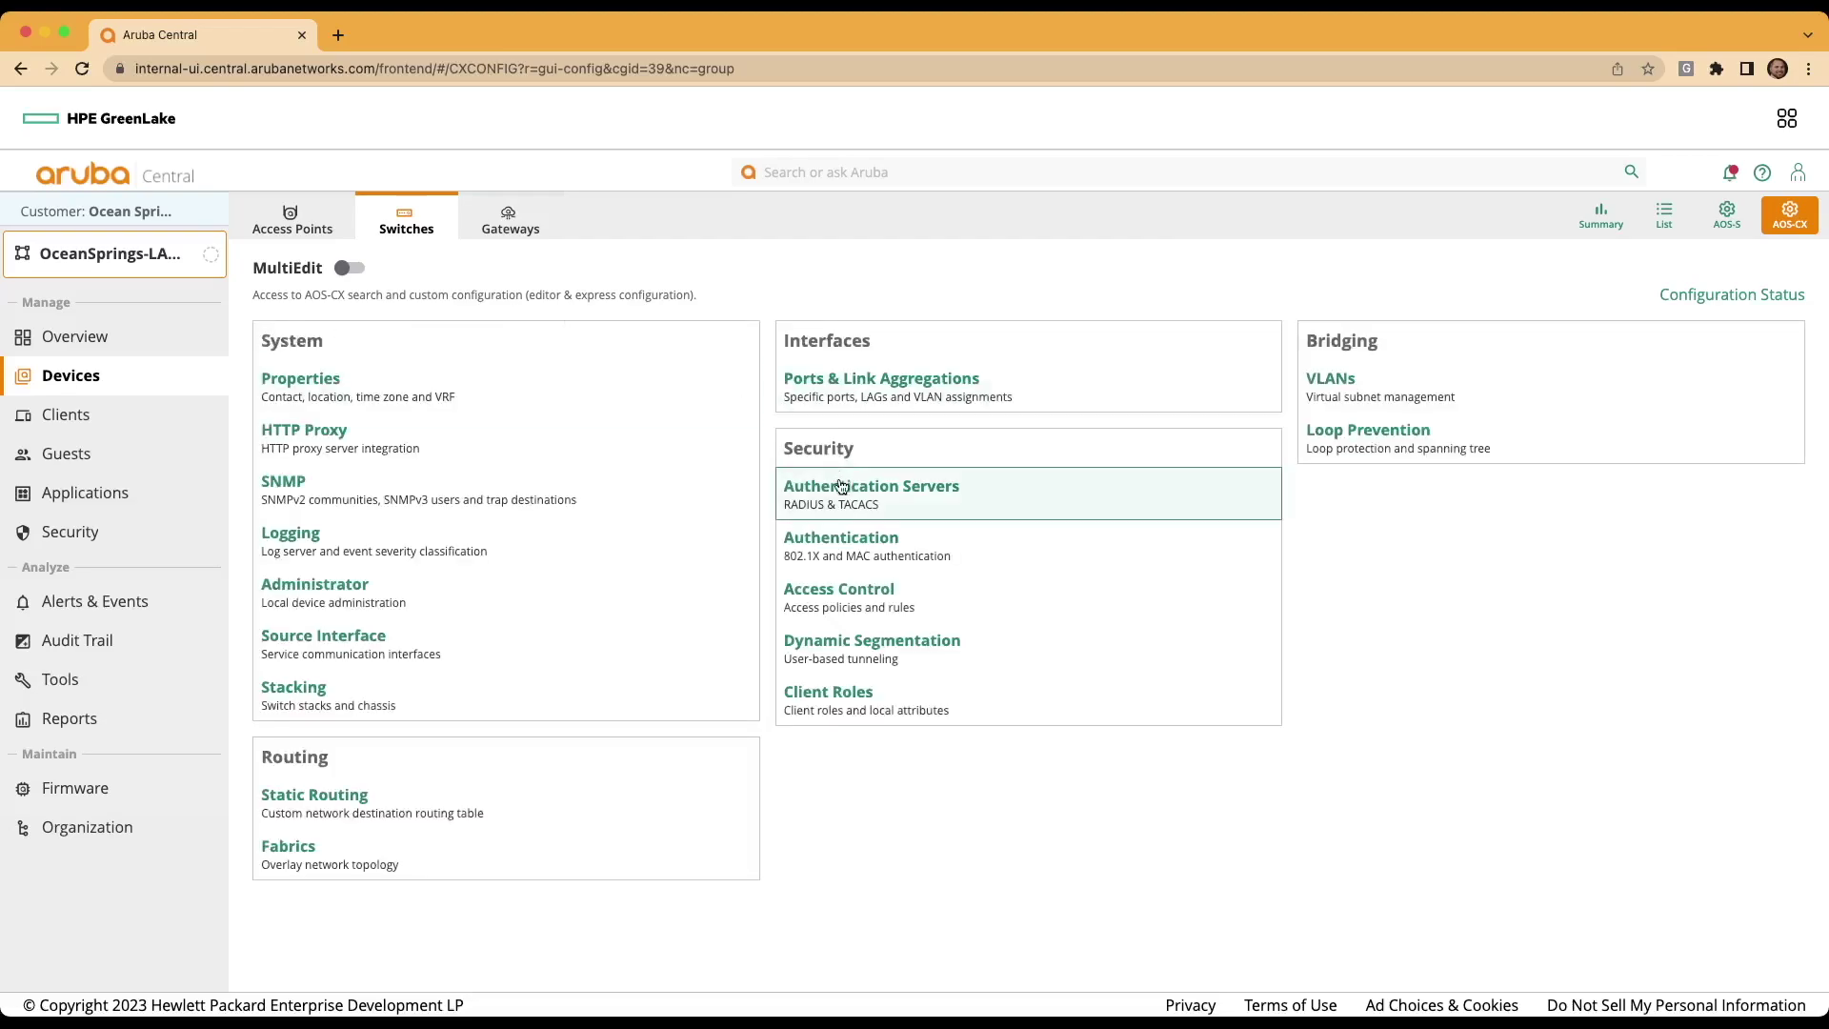
Step: Set the server group to Cloud Auth for both 802.1X and MAC authentication on the switches
click(857, 547)
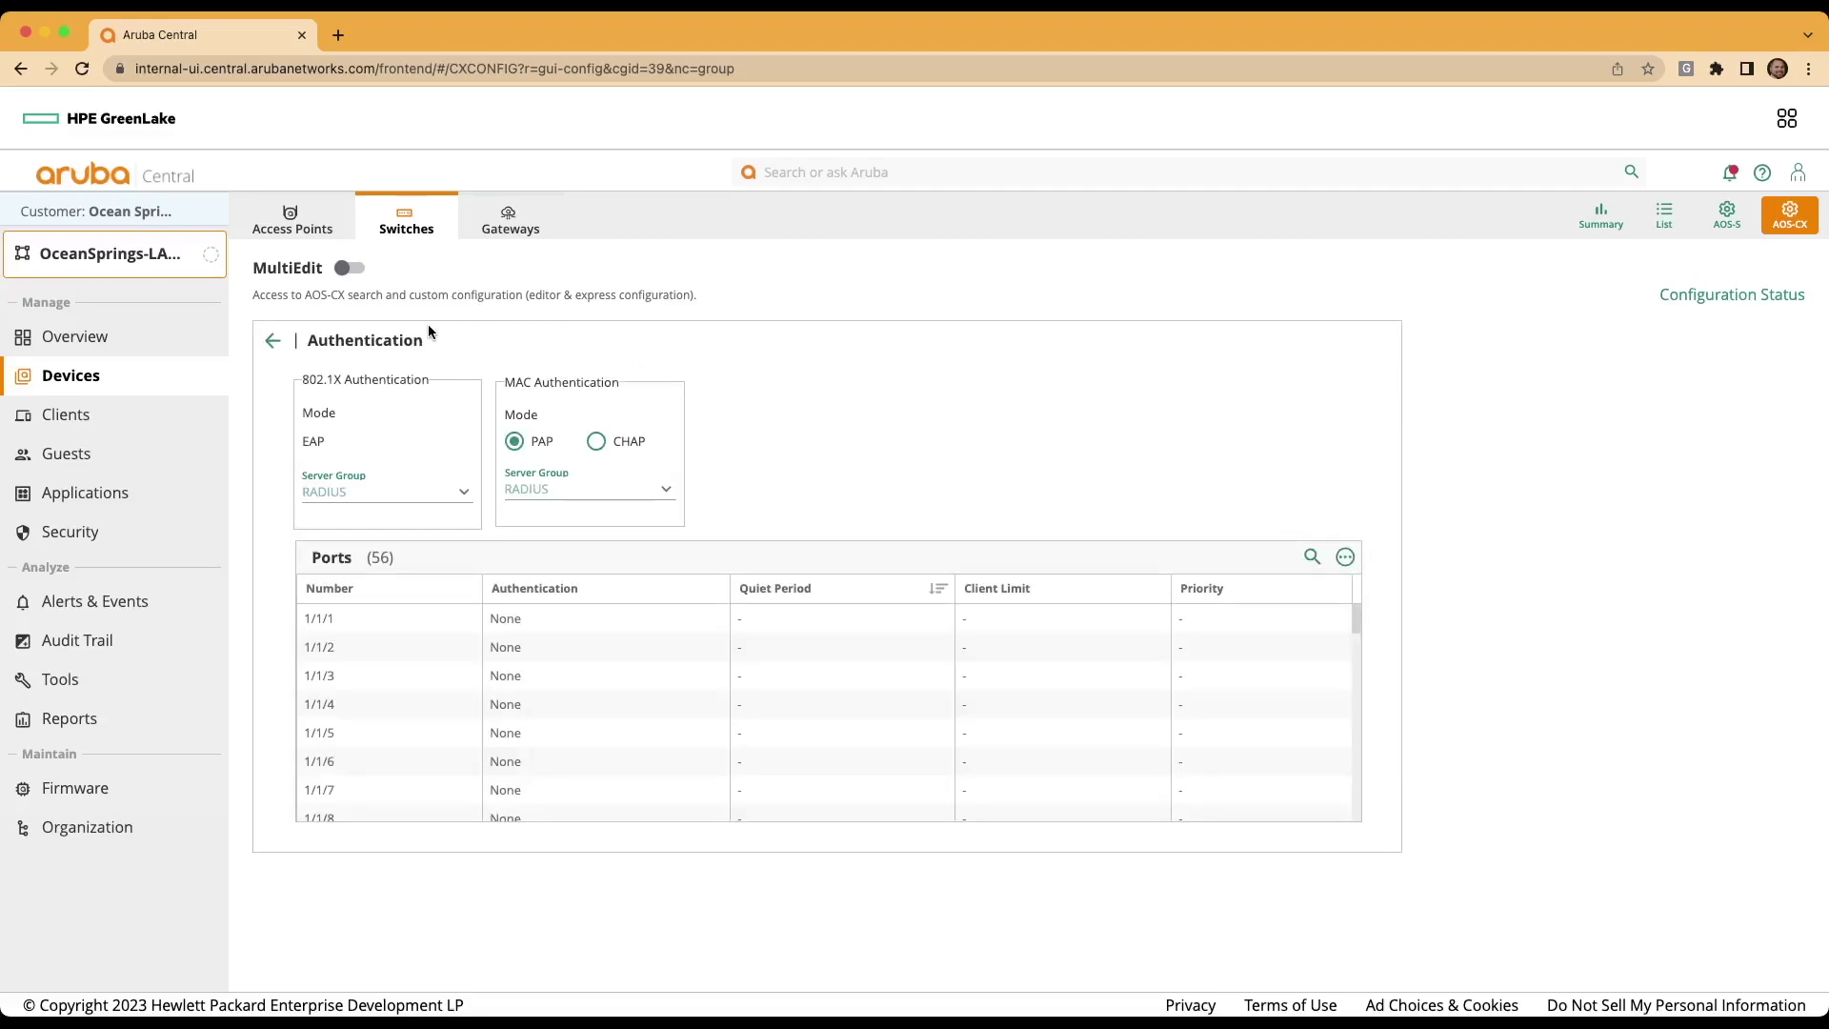
click(365, 491)
click(370, 544)
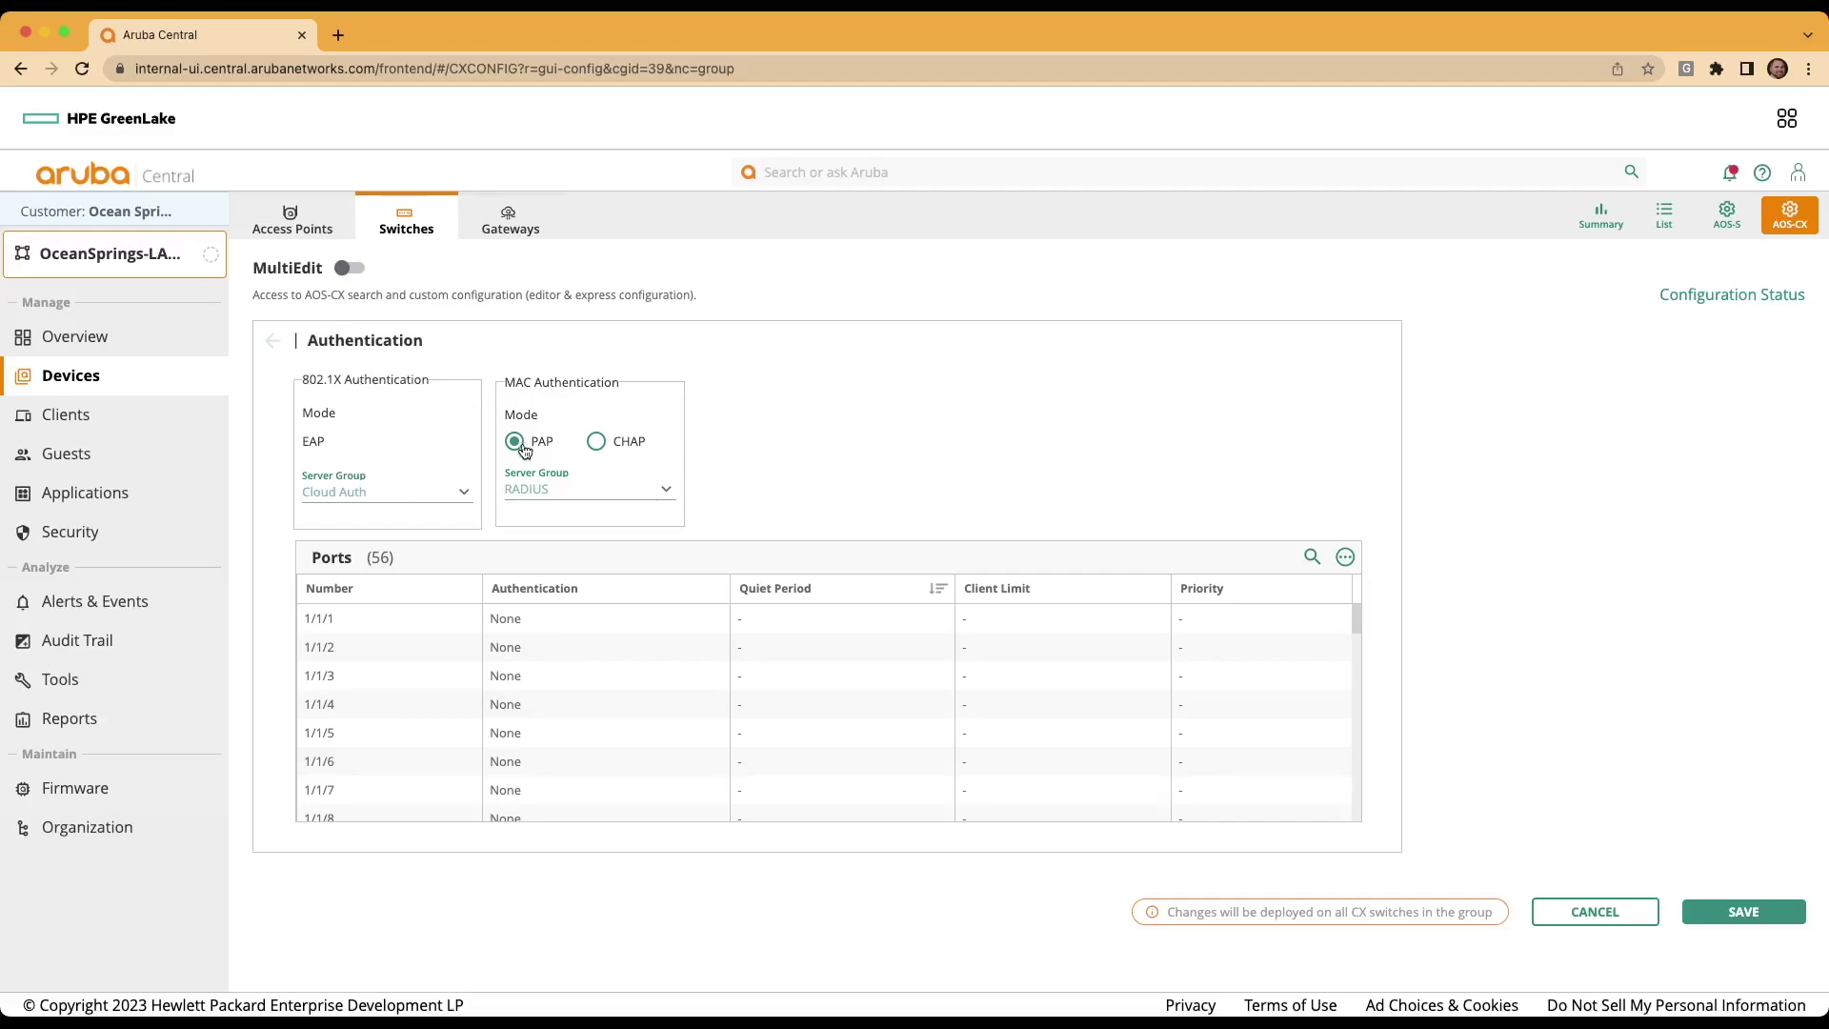
click(548, 493)
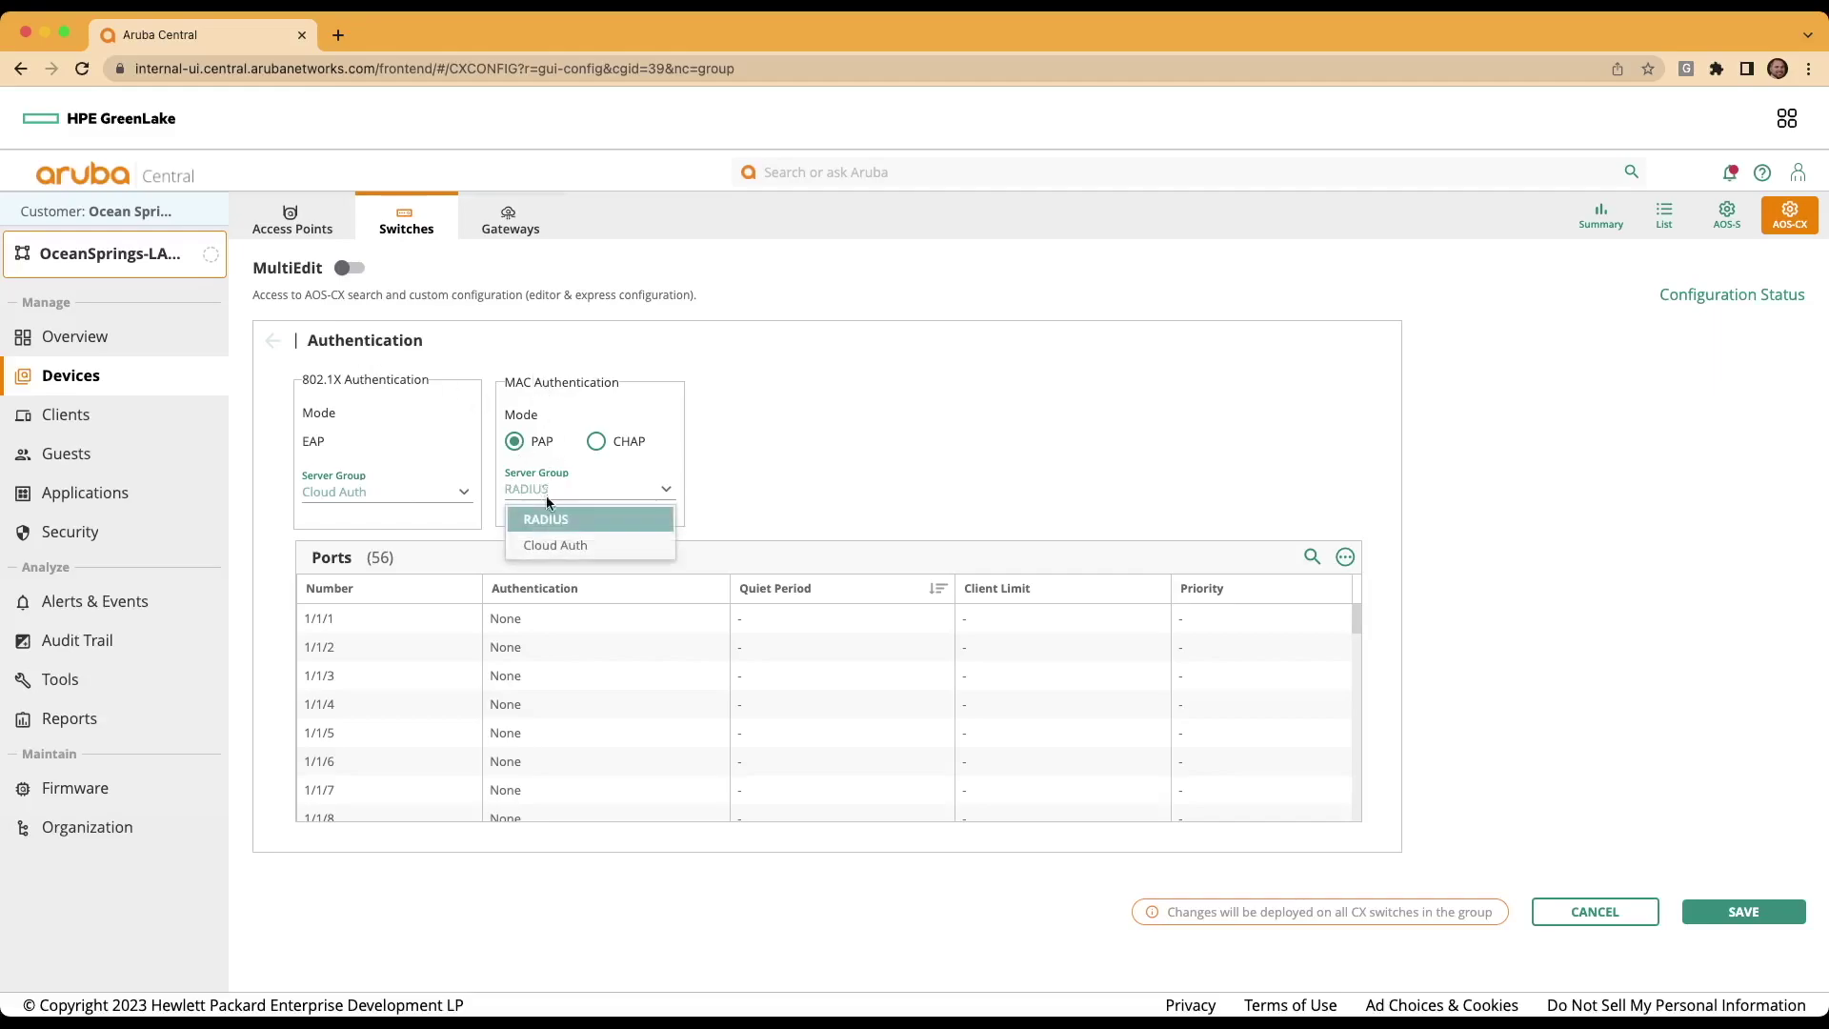
click(557, 541)
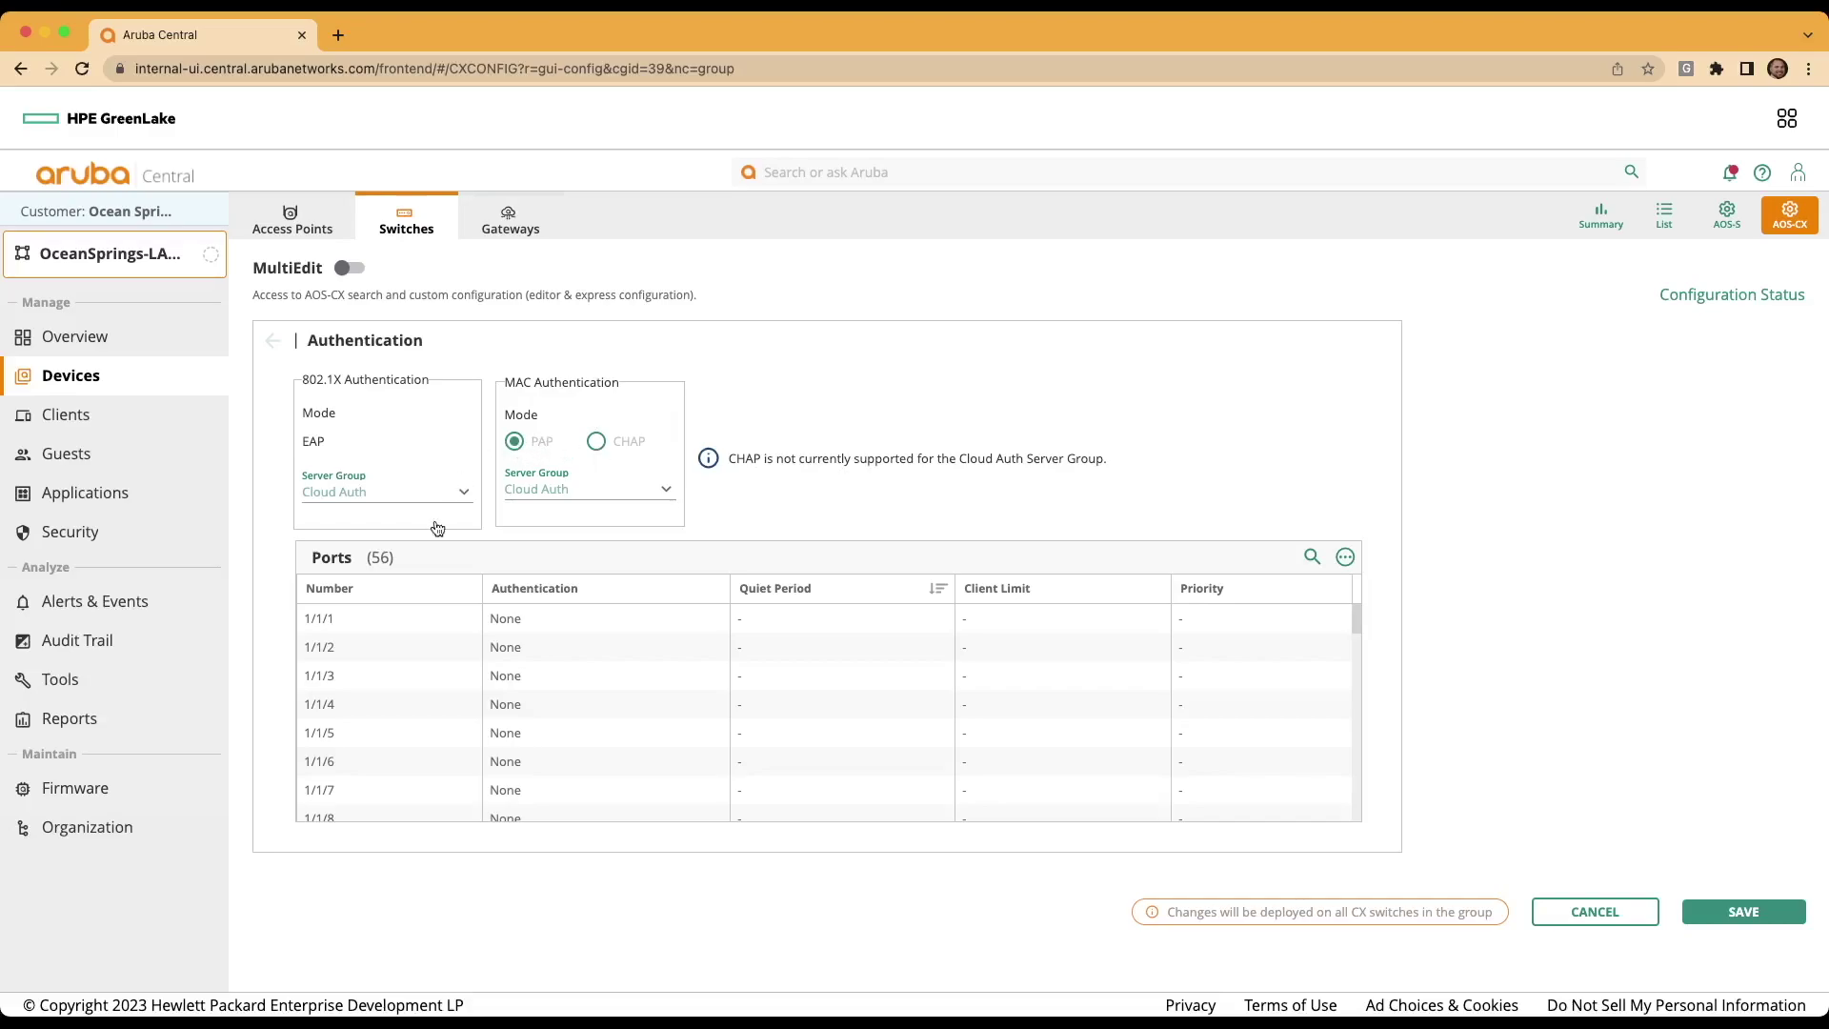
Step: Enable 802.1X authentication on port 1/1/8, keeping the default client limit and timeouts, and save the switch group's authentication settings
scroll(394, 757, down, 2)
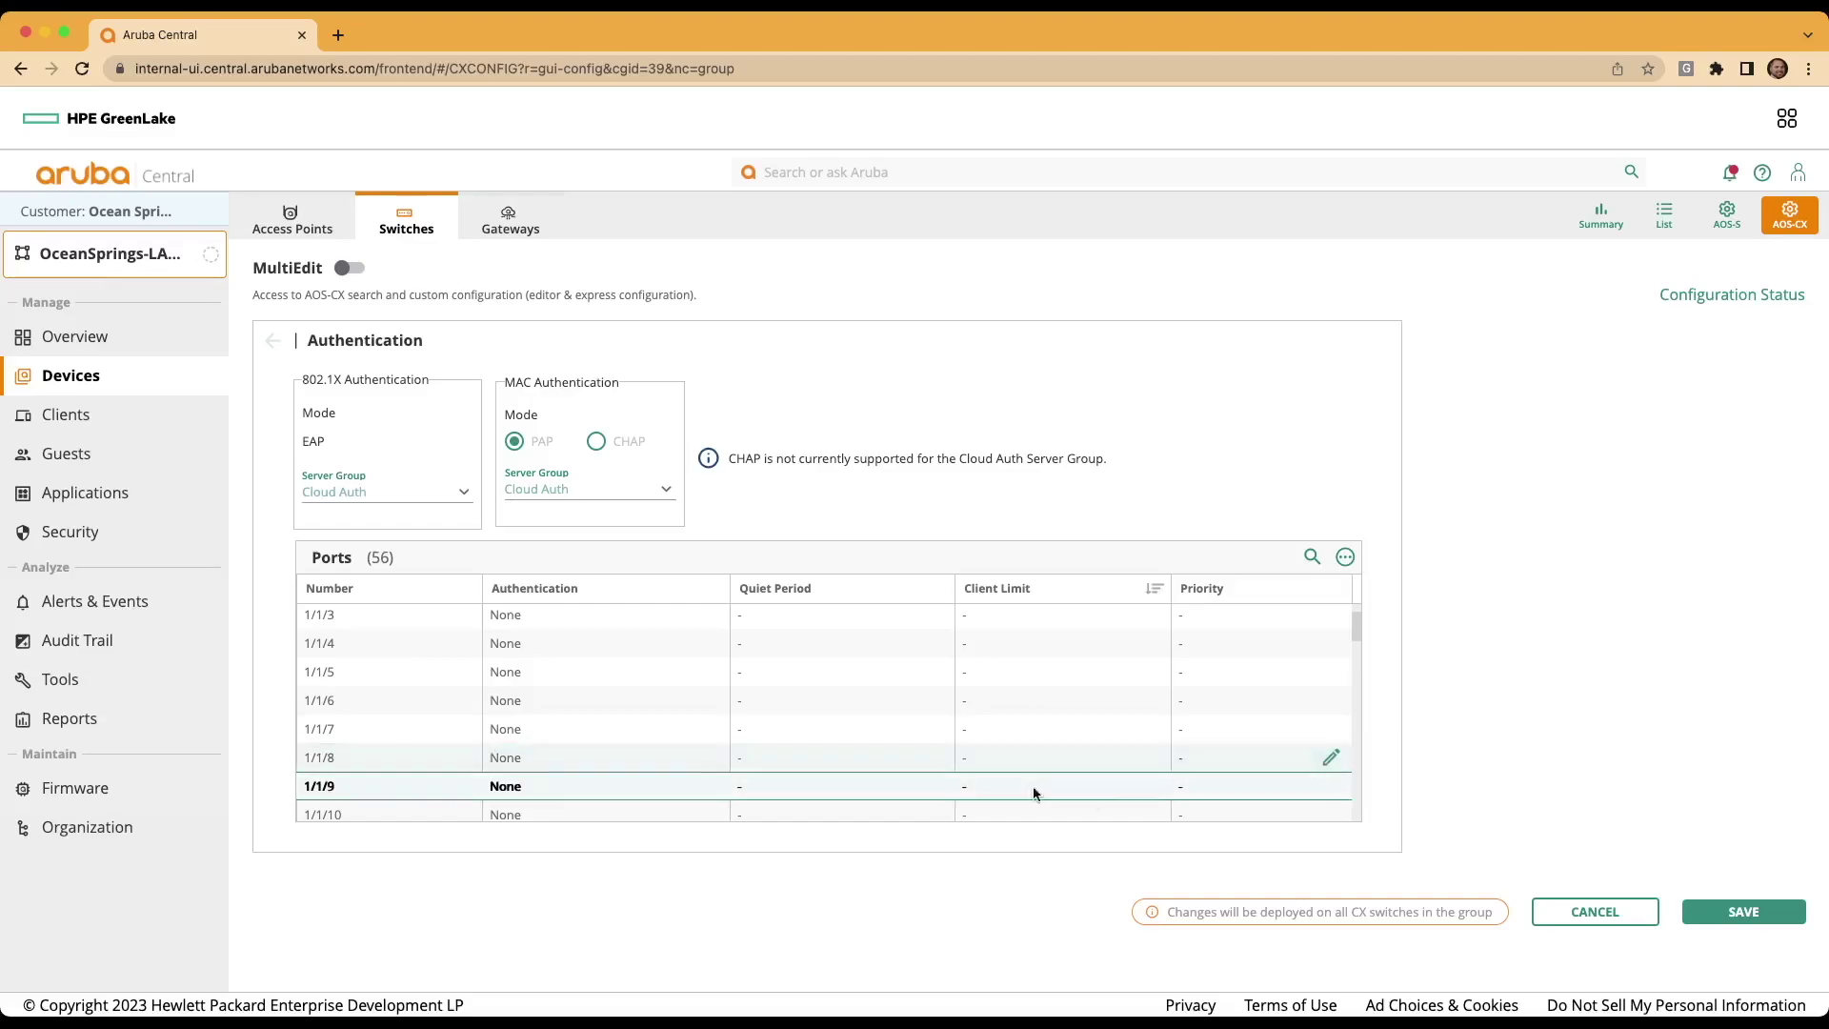
click(1330, 759)
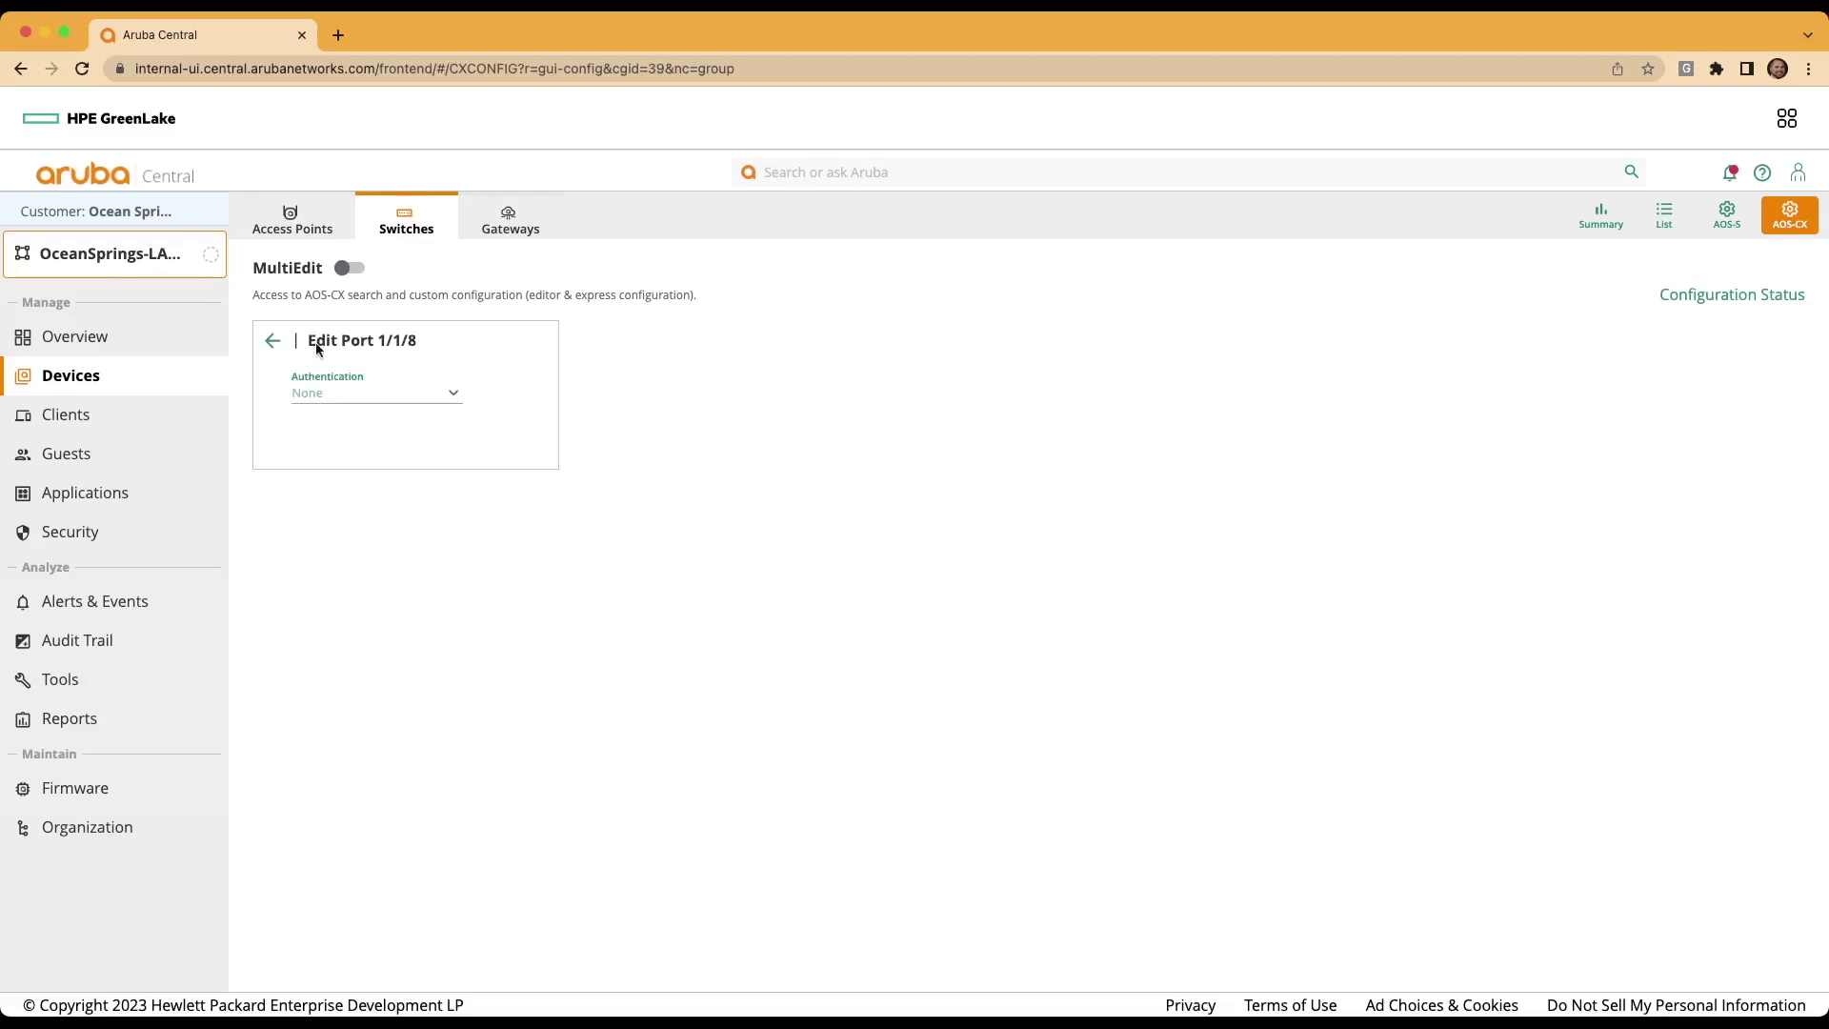
click(343, 396)
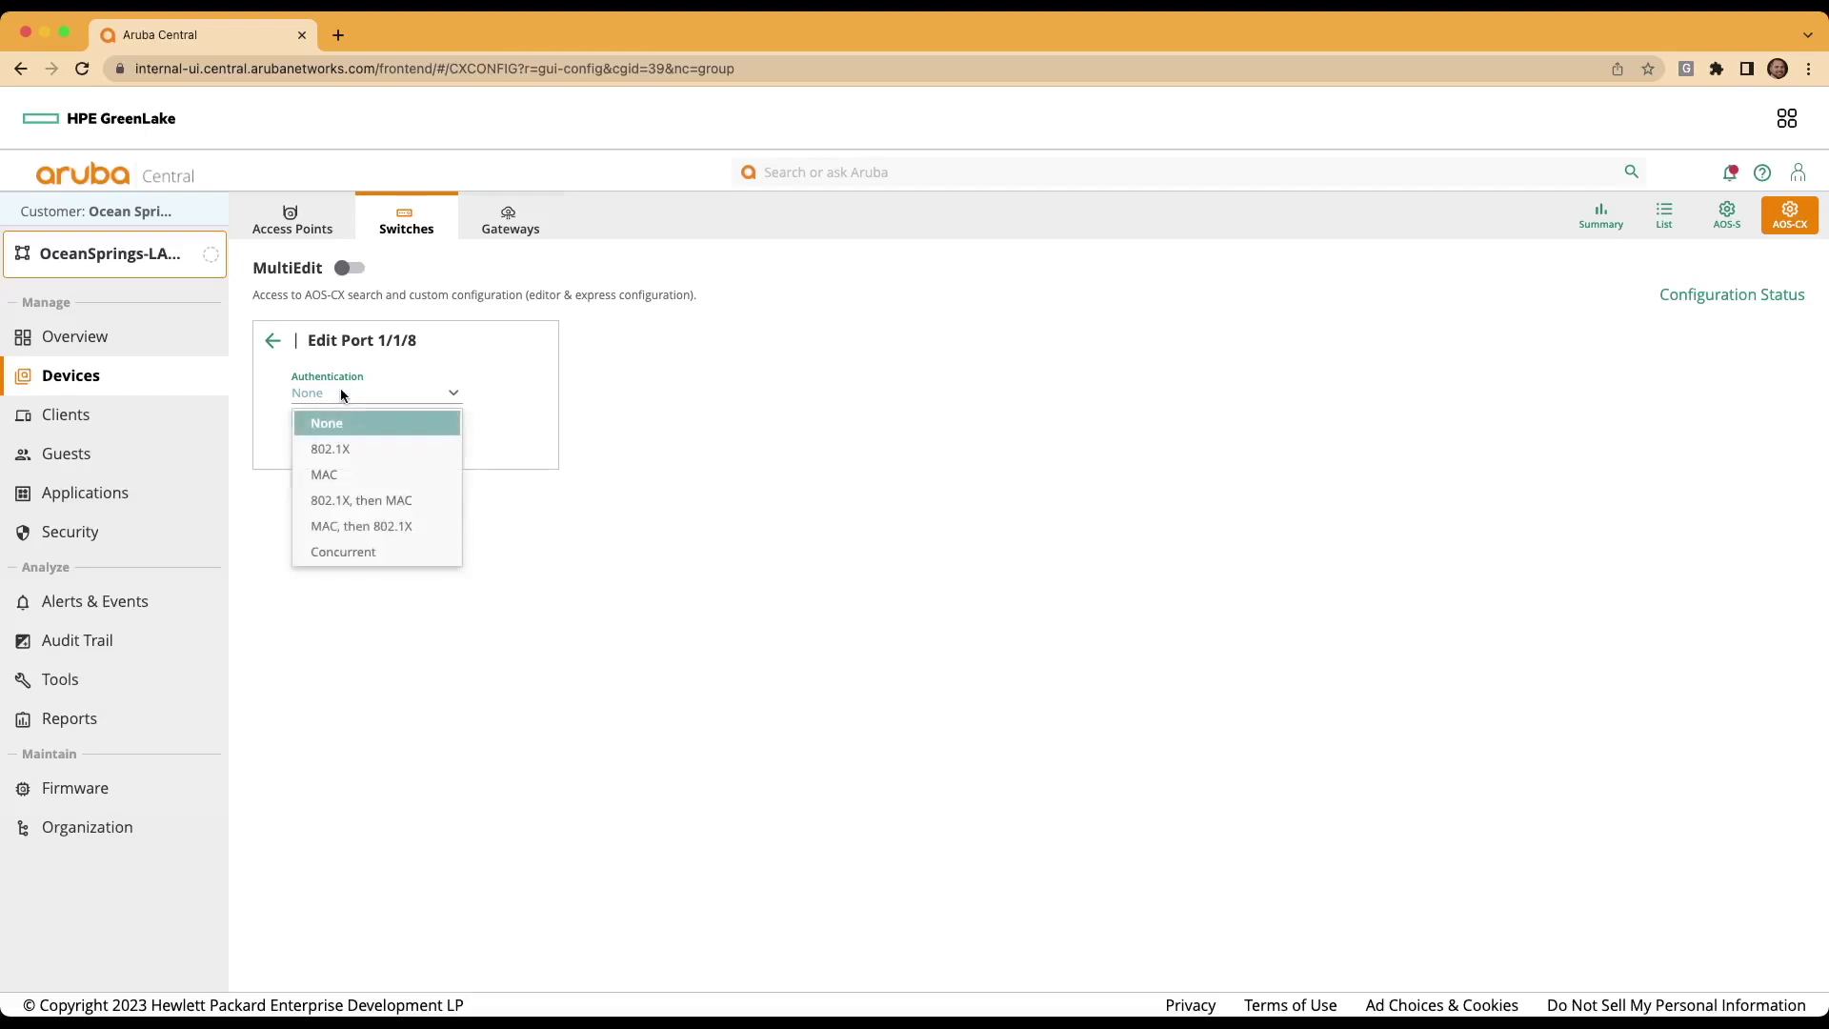
click(367, 458)
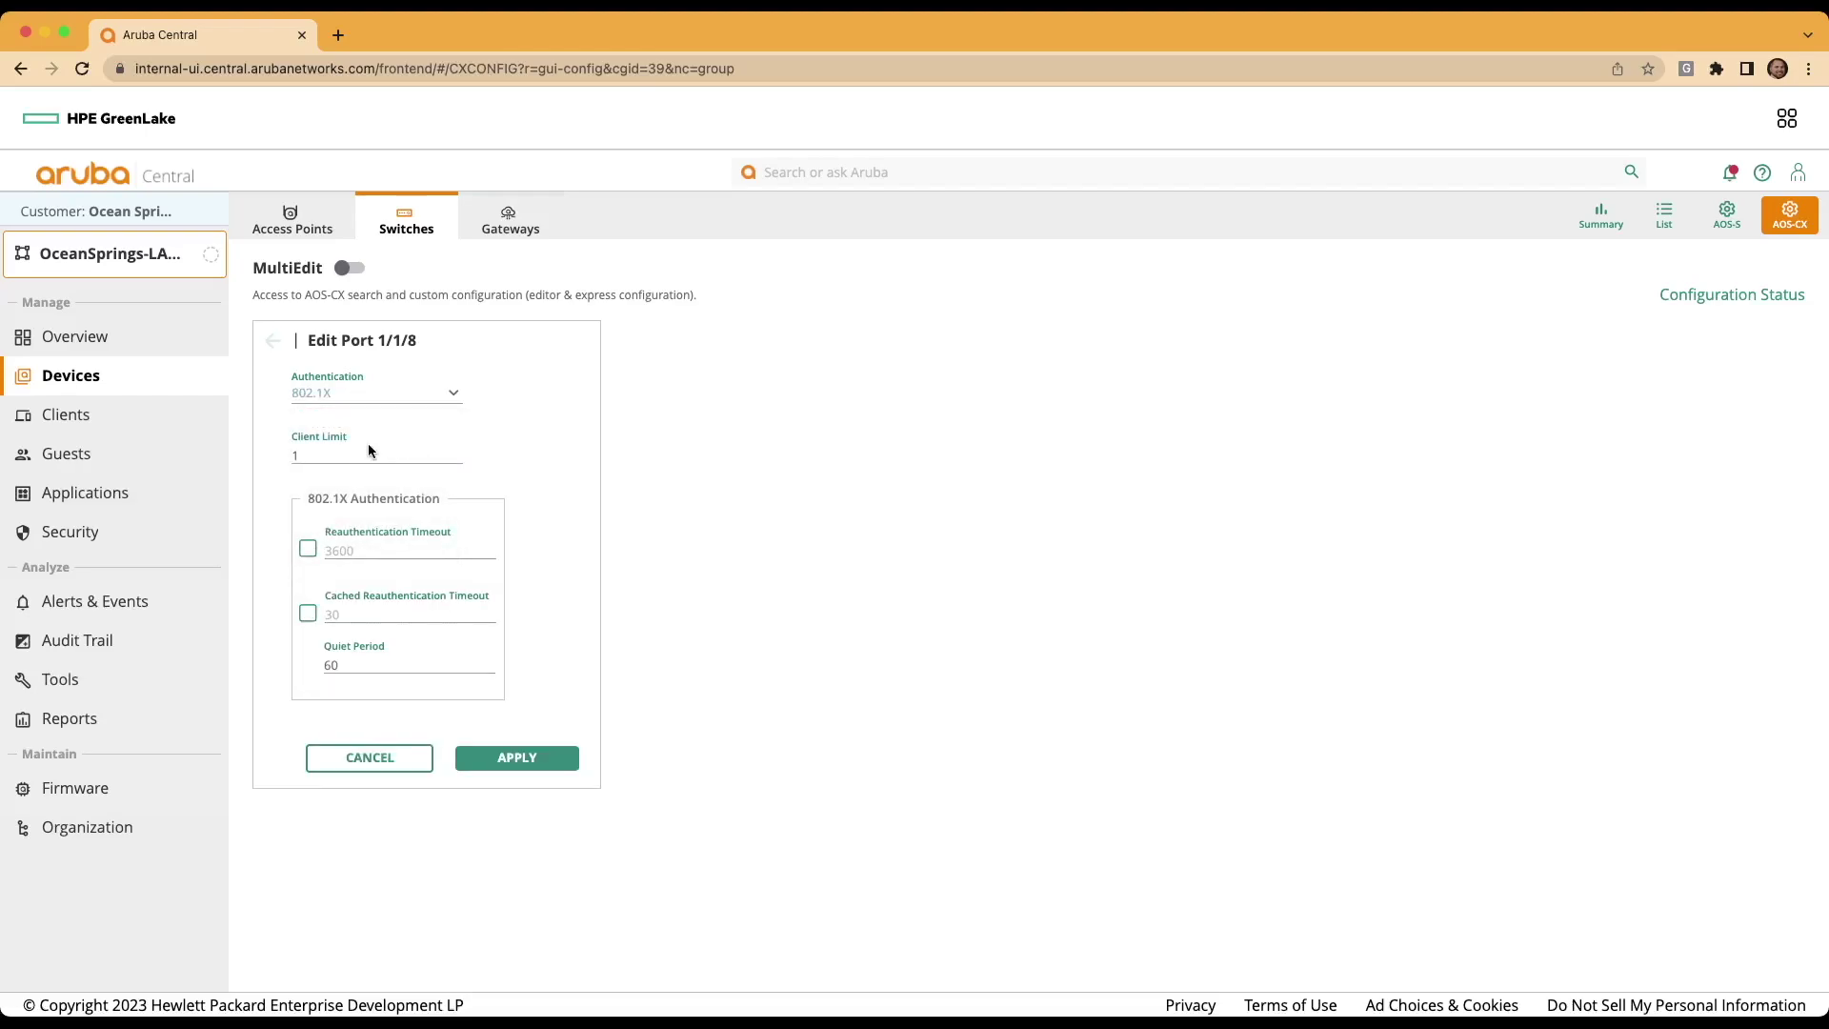
click(529, 758)
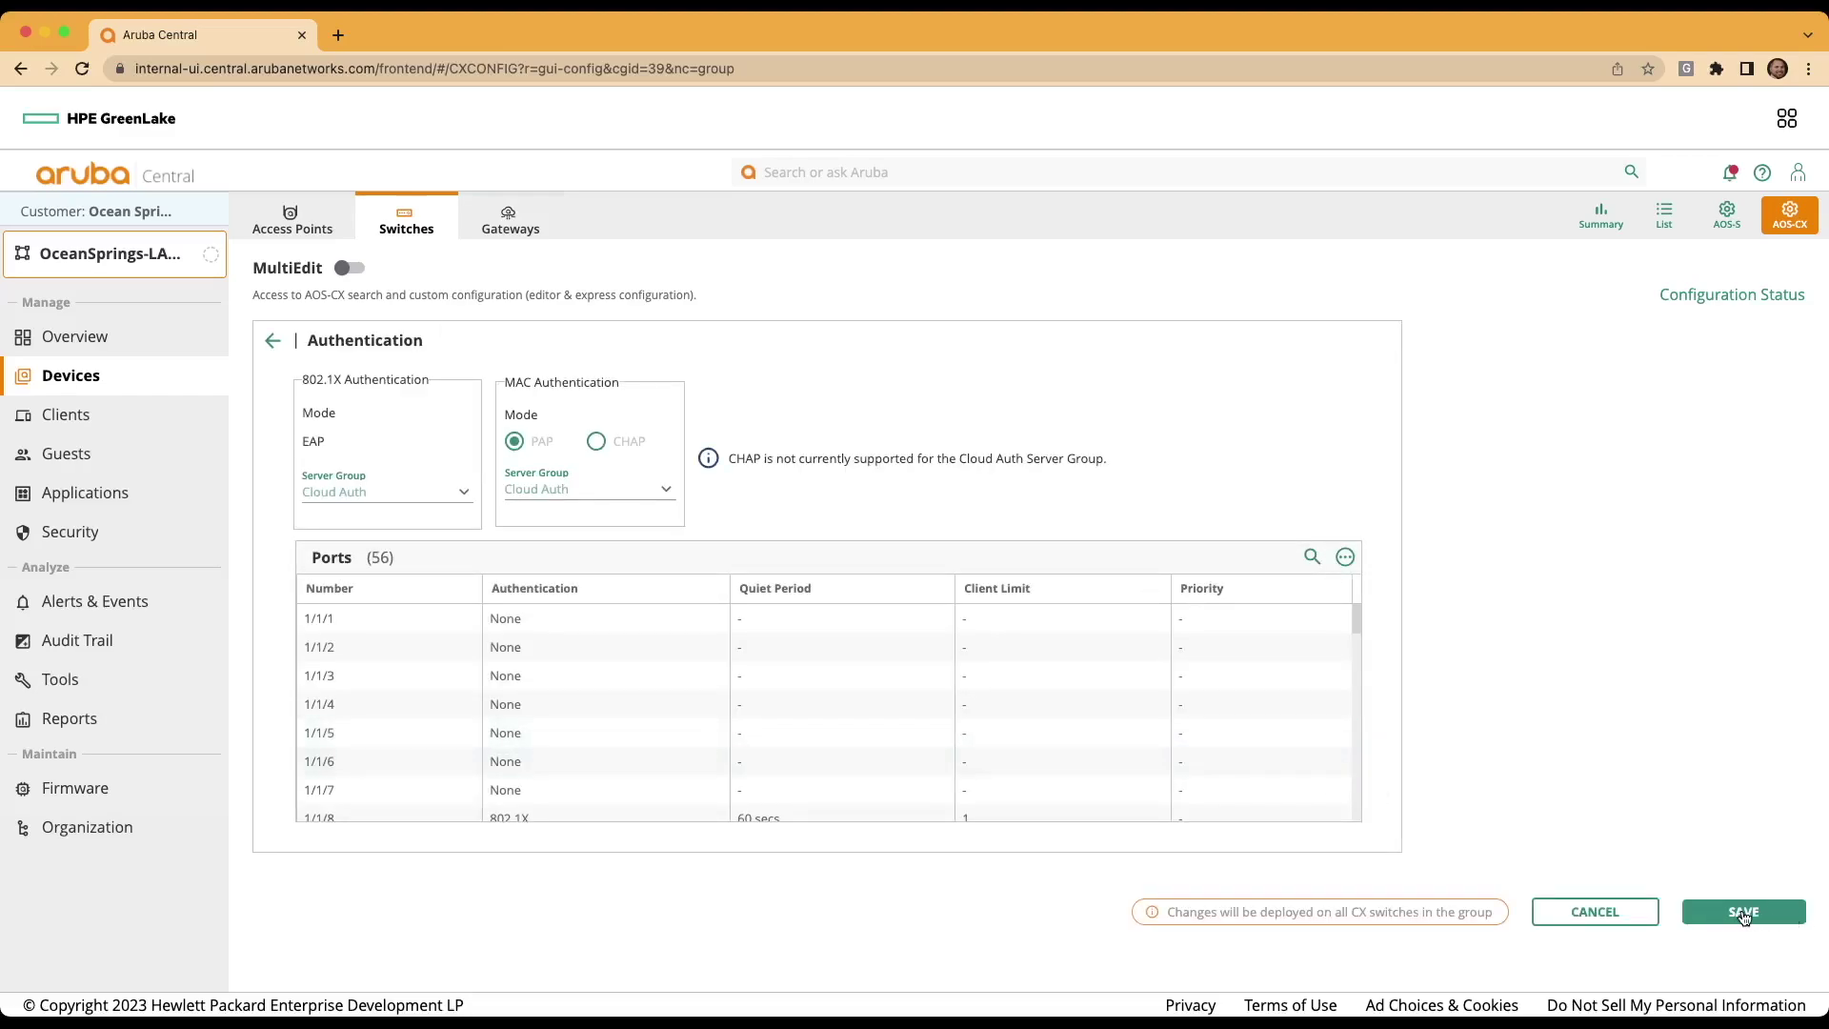
click(1744, 913)
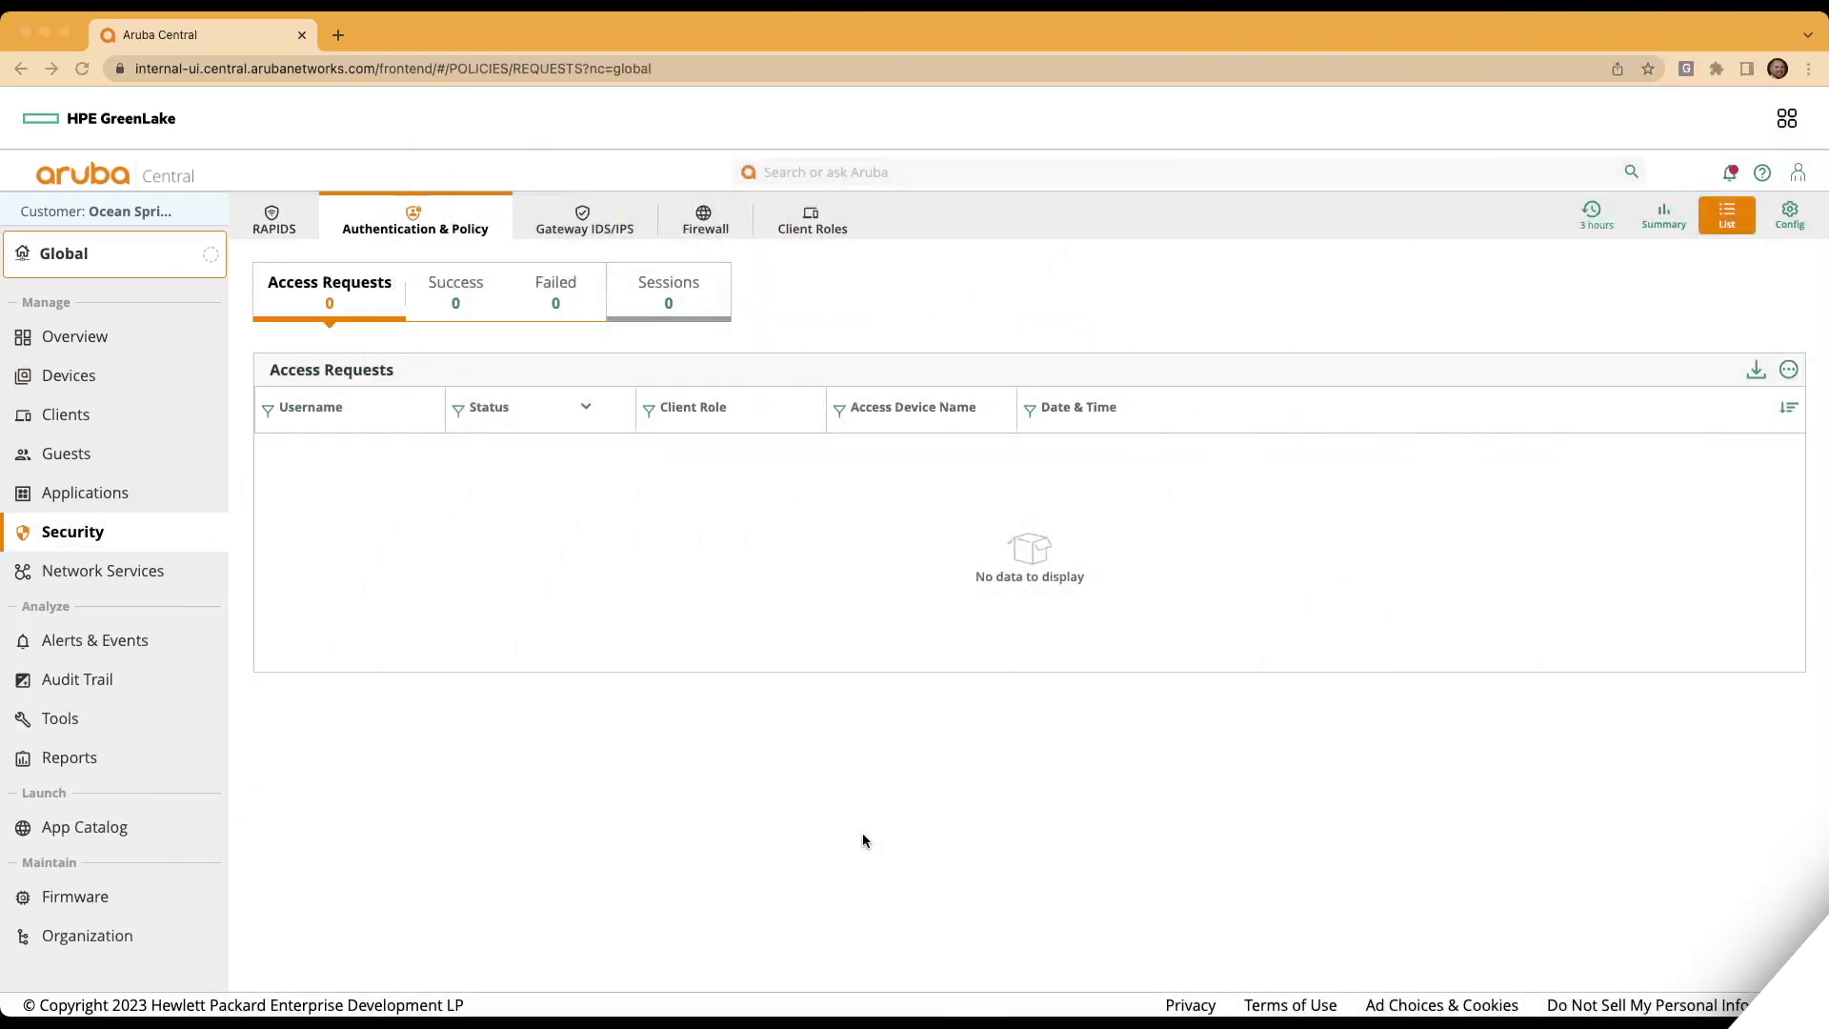
Step: Refresh the global access requests for the 3-hour time range and open the details of the contractor's request on MDF-CX6300
click(1596, 219)
click(1569, 270)
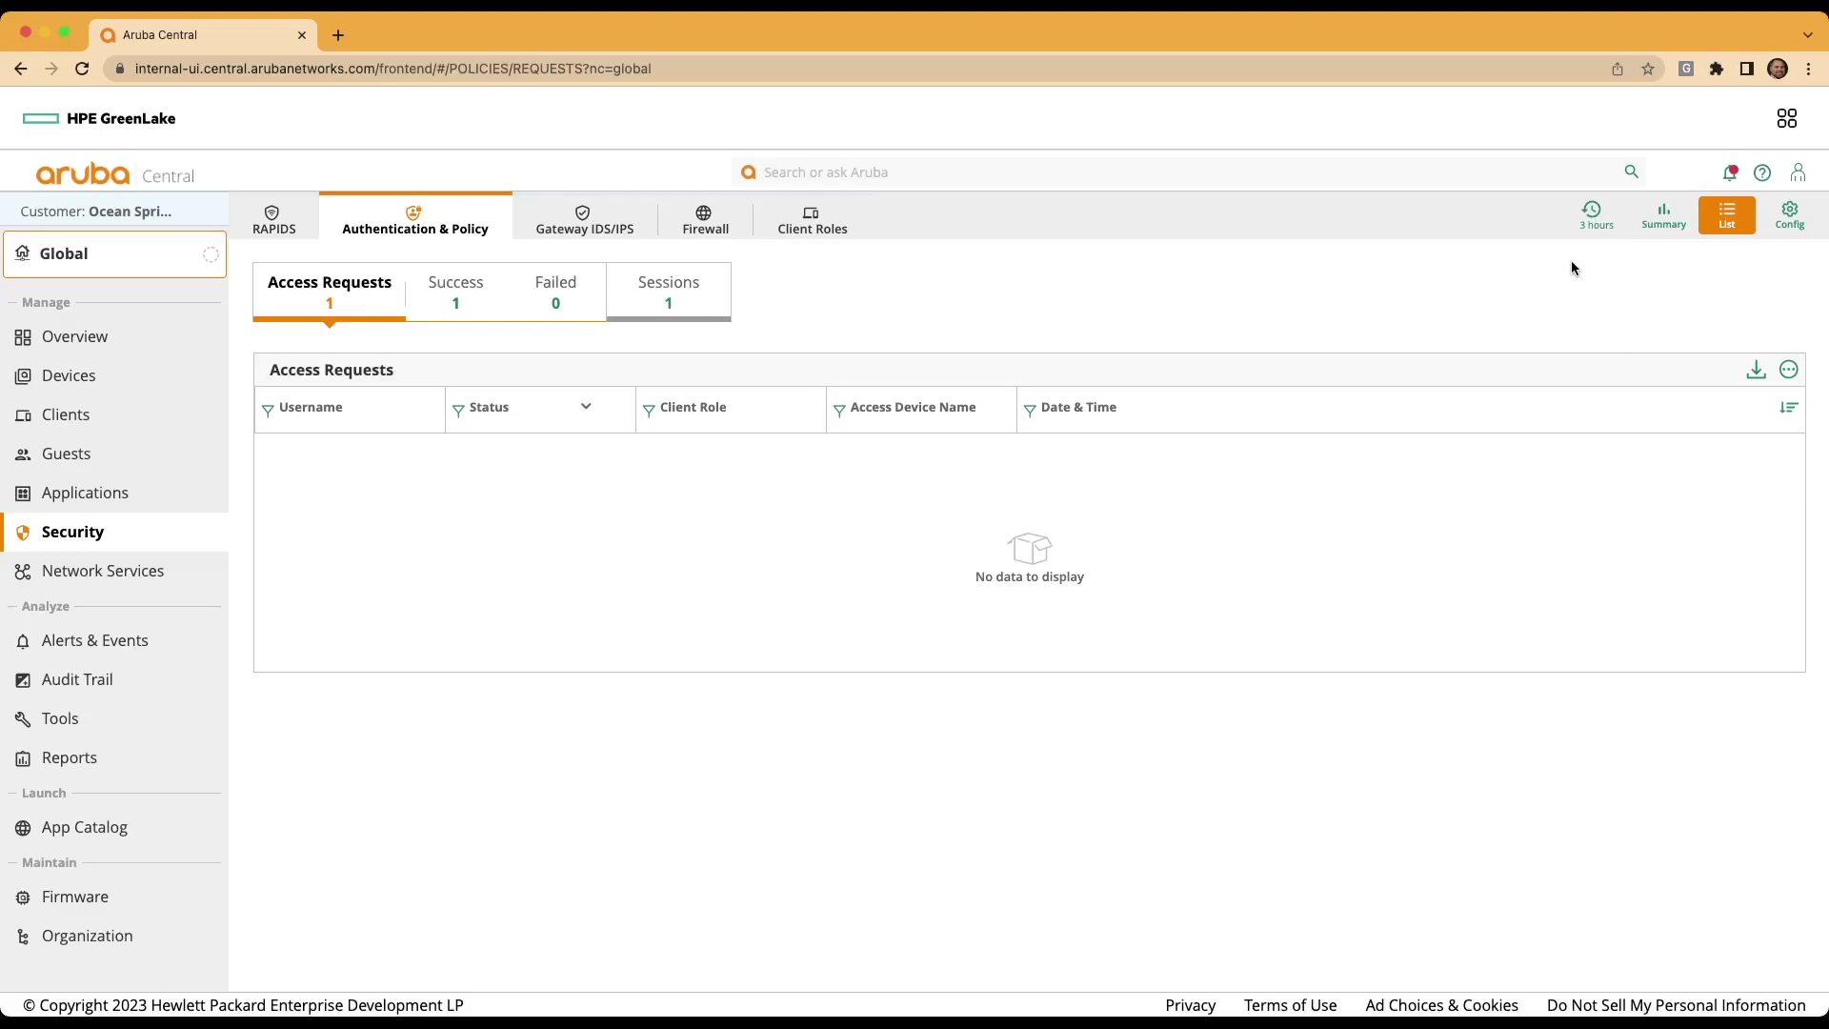
click(321, 303)
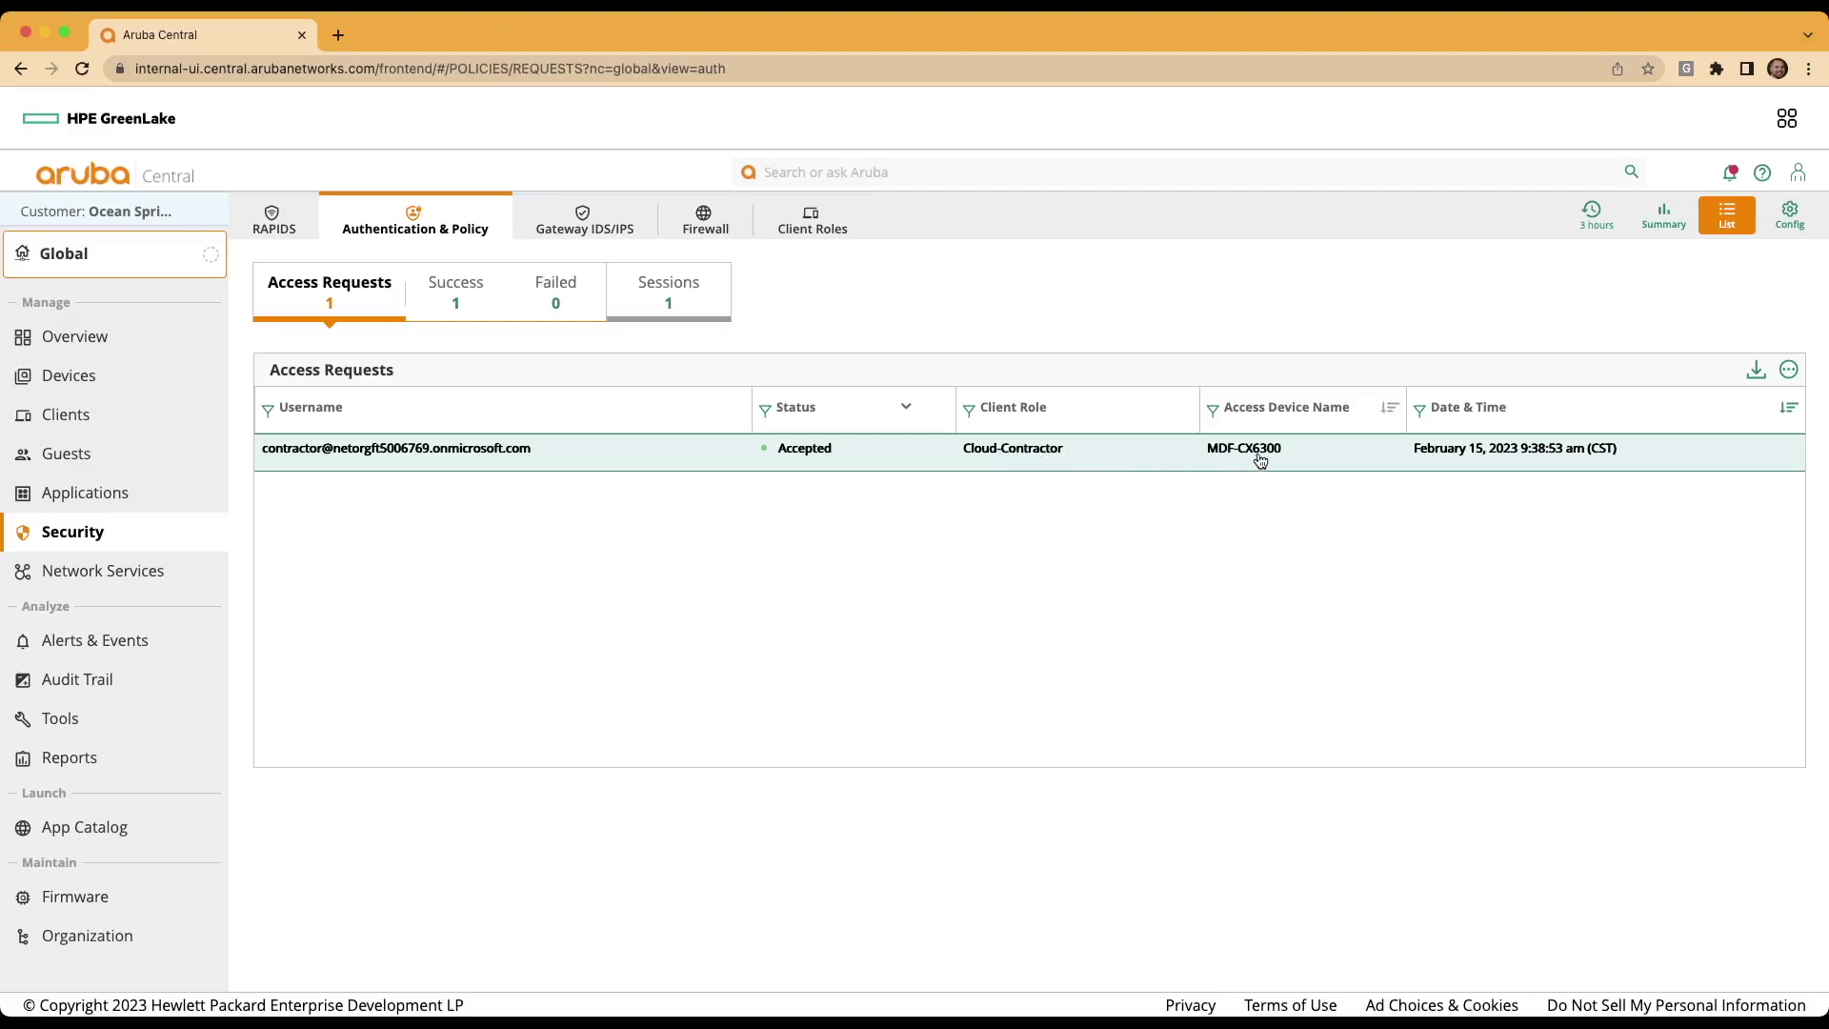
click(427, 450)
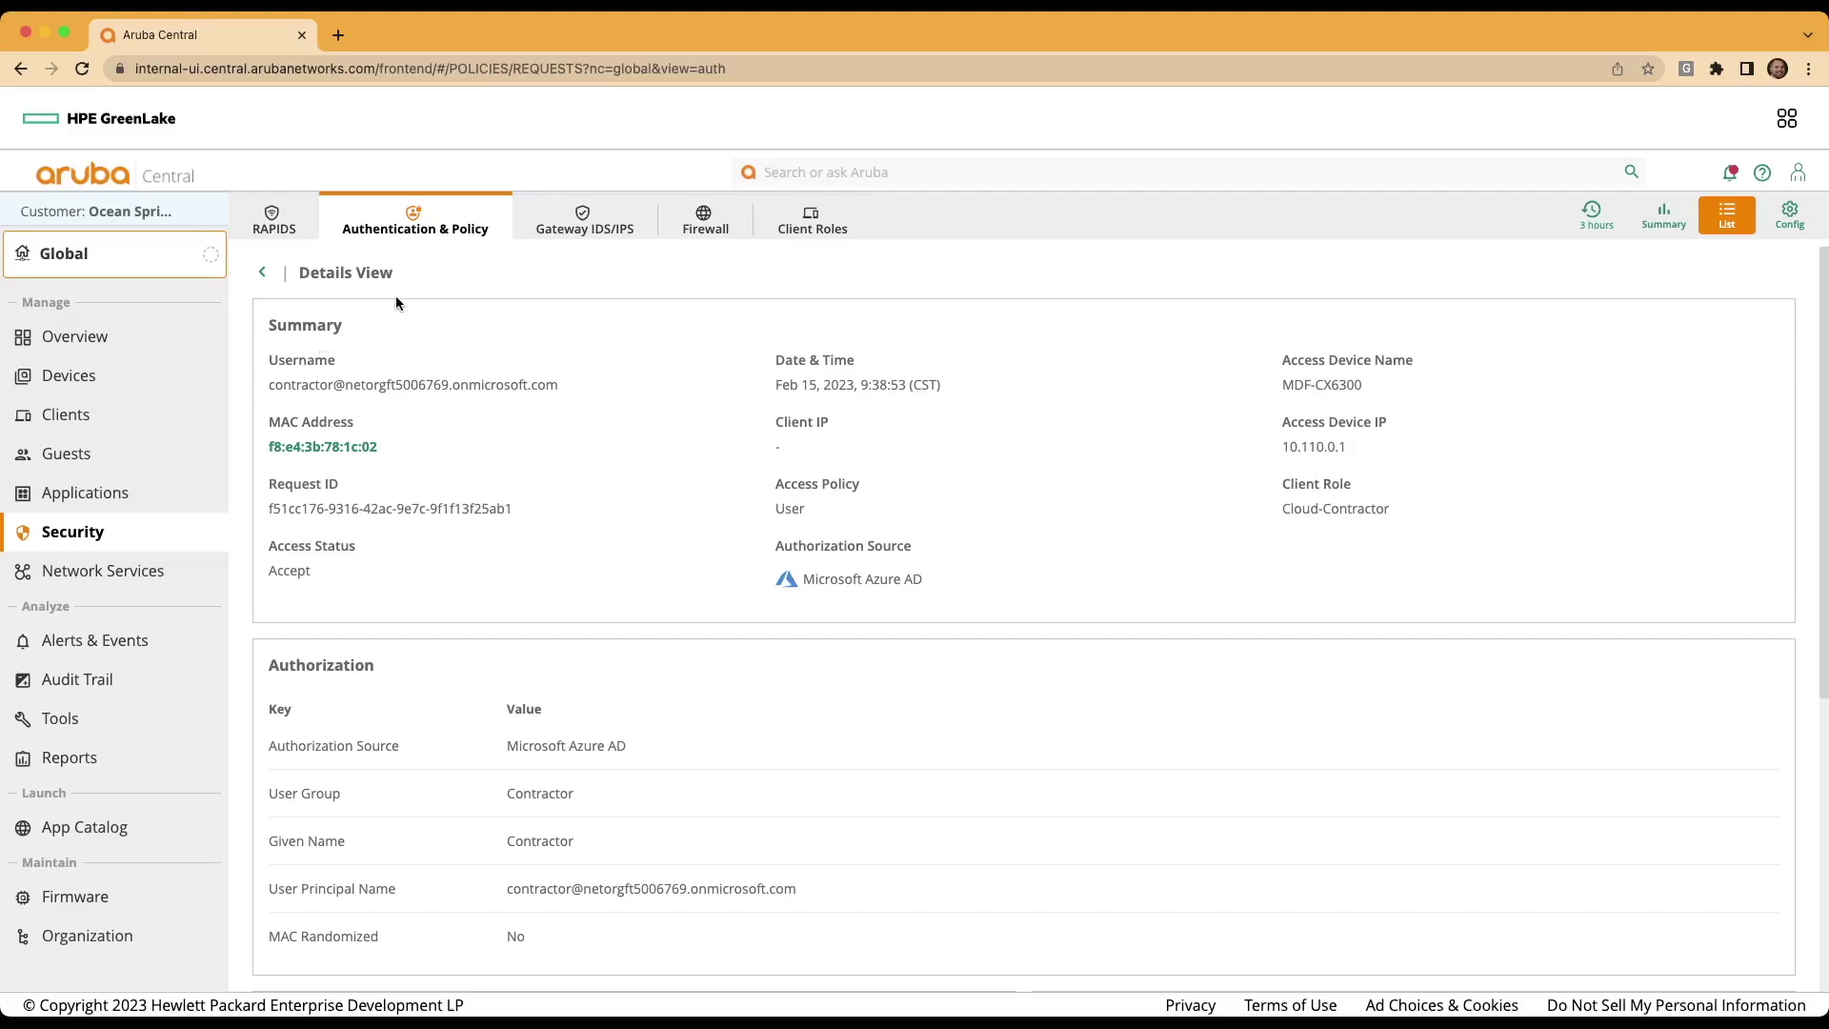
Step: Examine the contractor request's authorization, request and response details, highlighting its connection type
scroll(438, 389, down, 3)
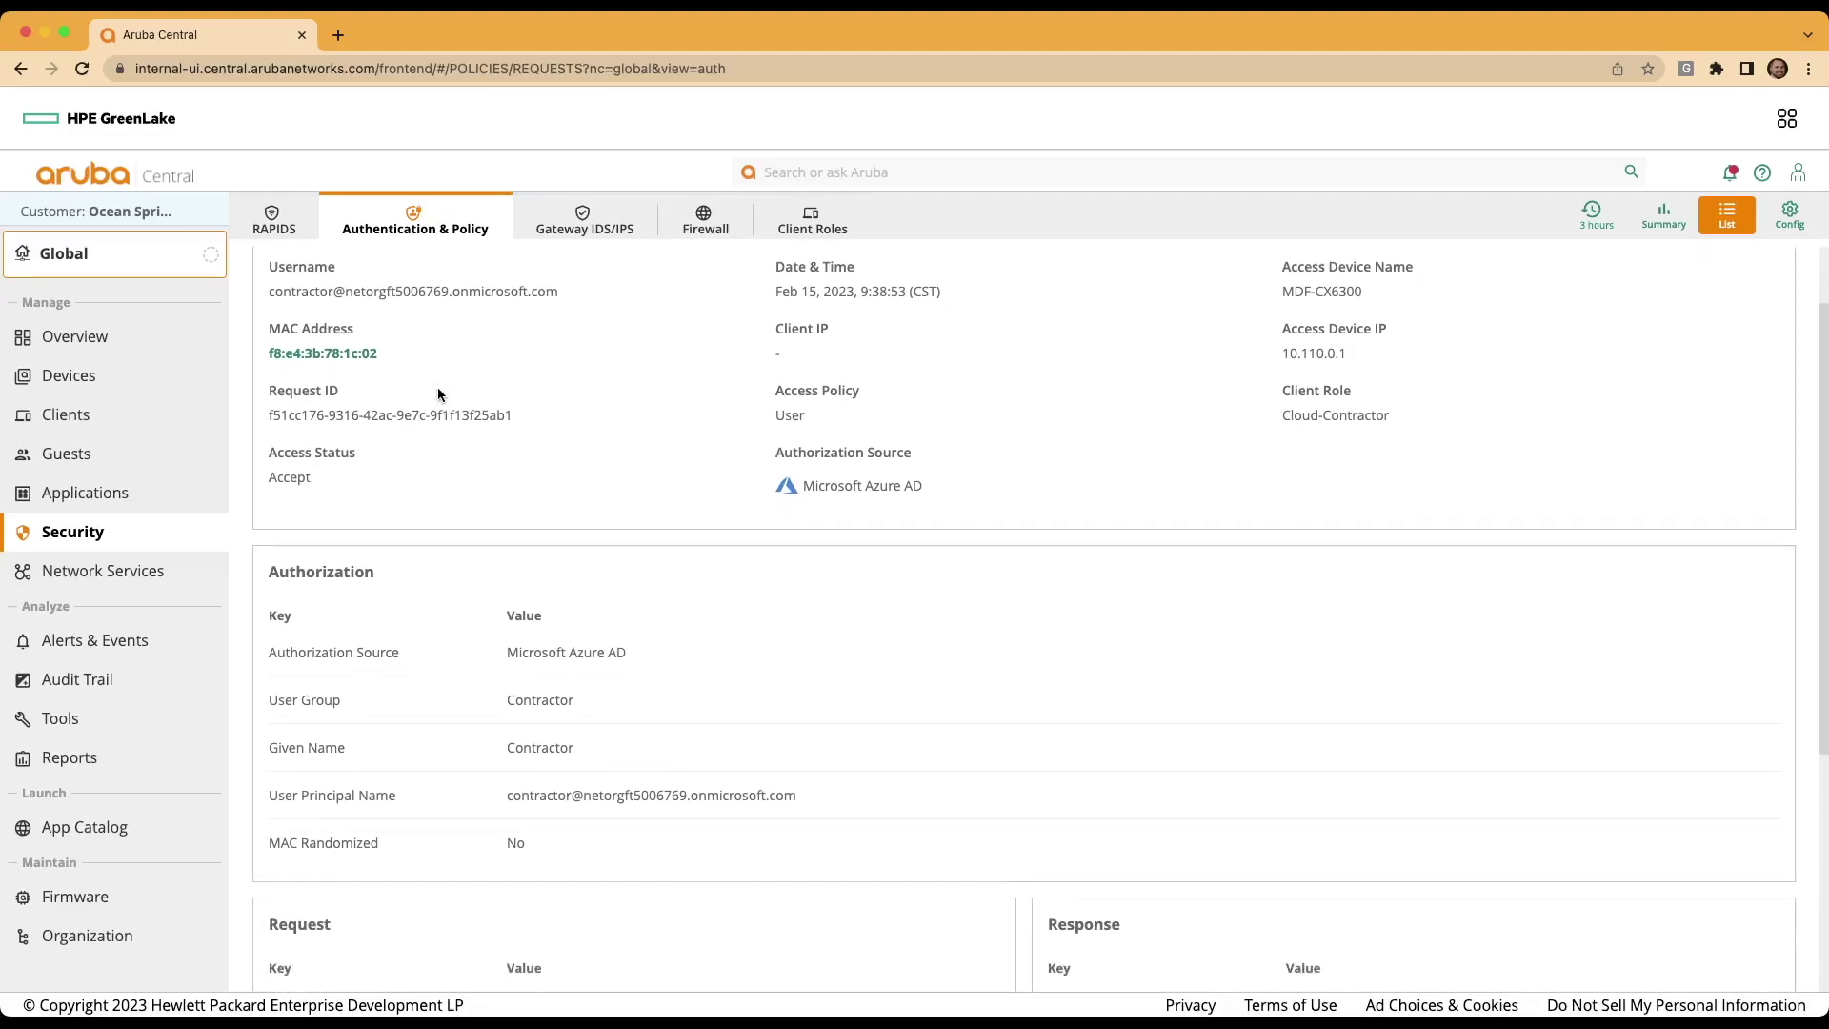
scroll(437, 391, down, 1)
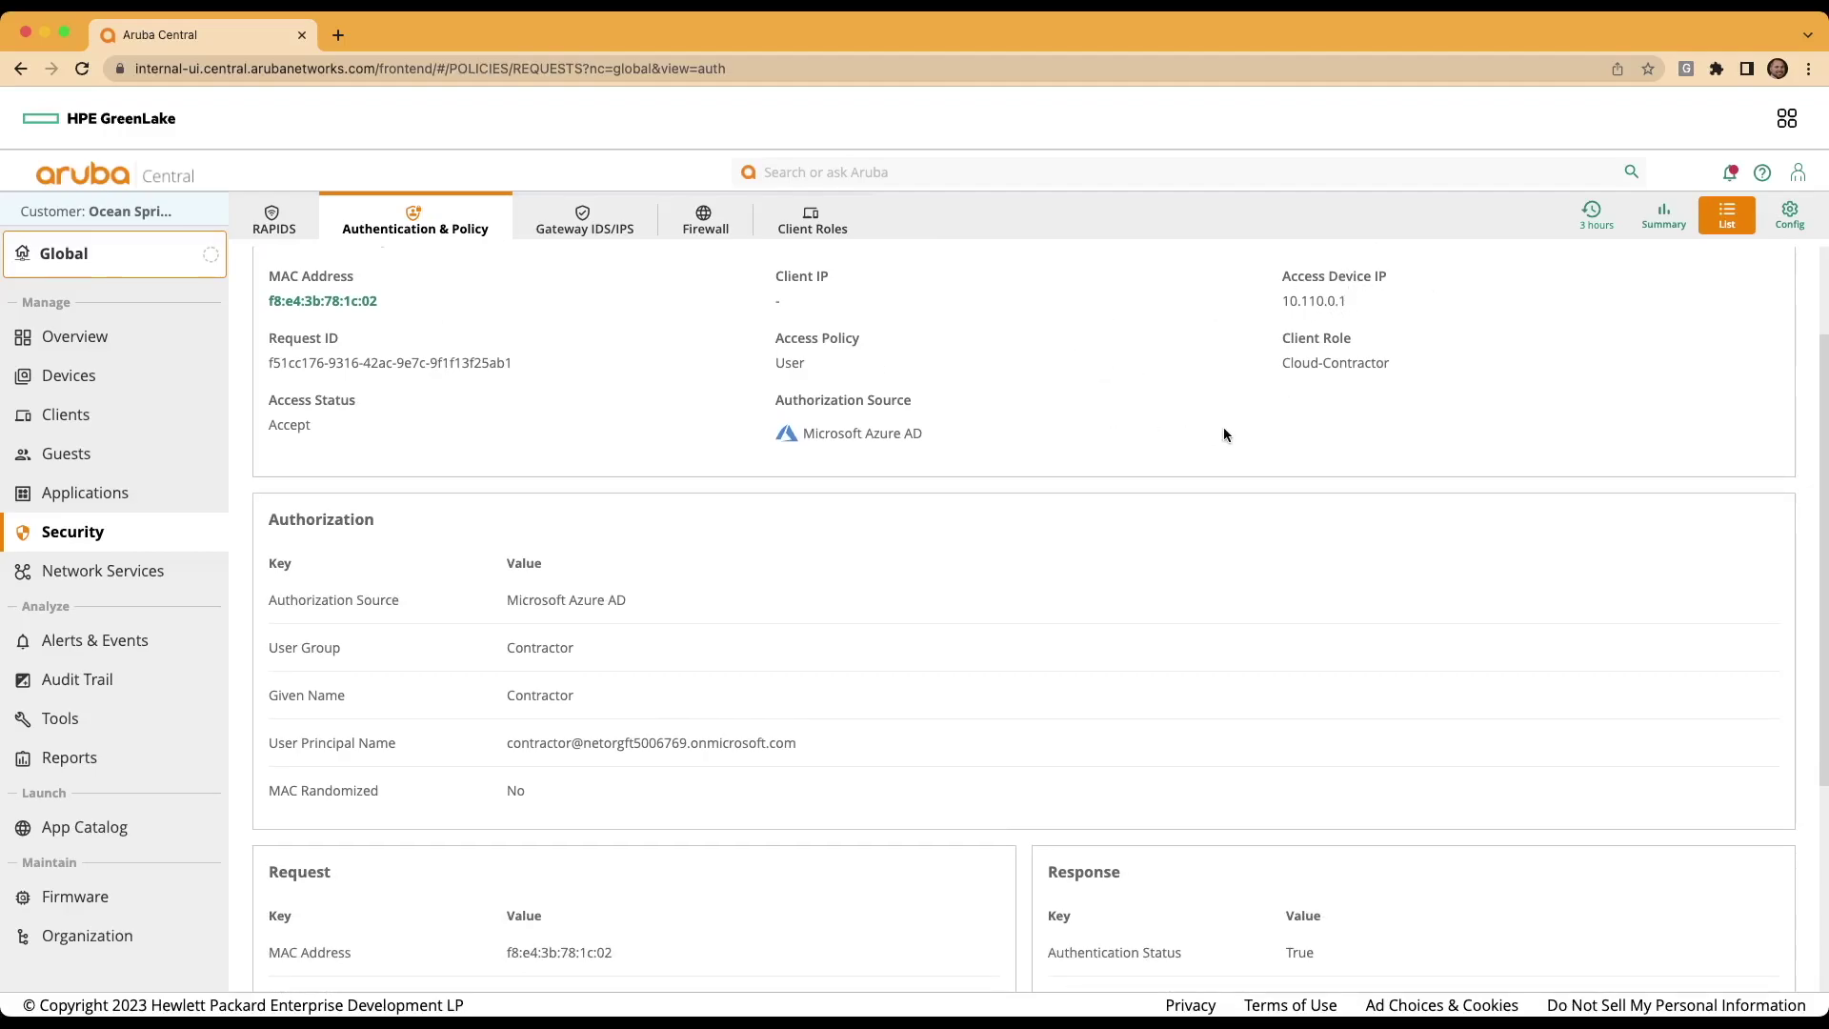
scroll(549, 563, down, 7)
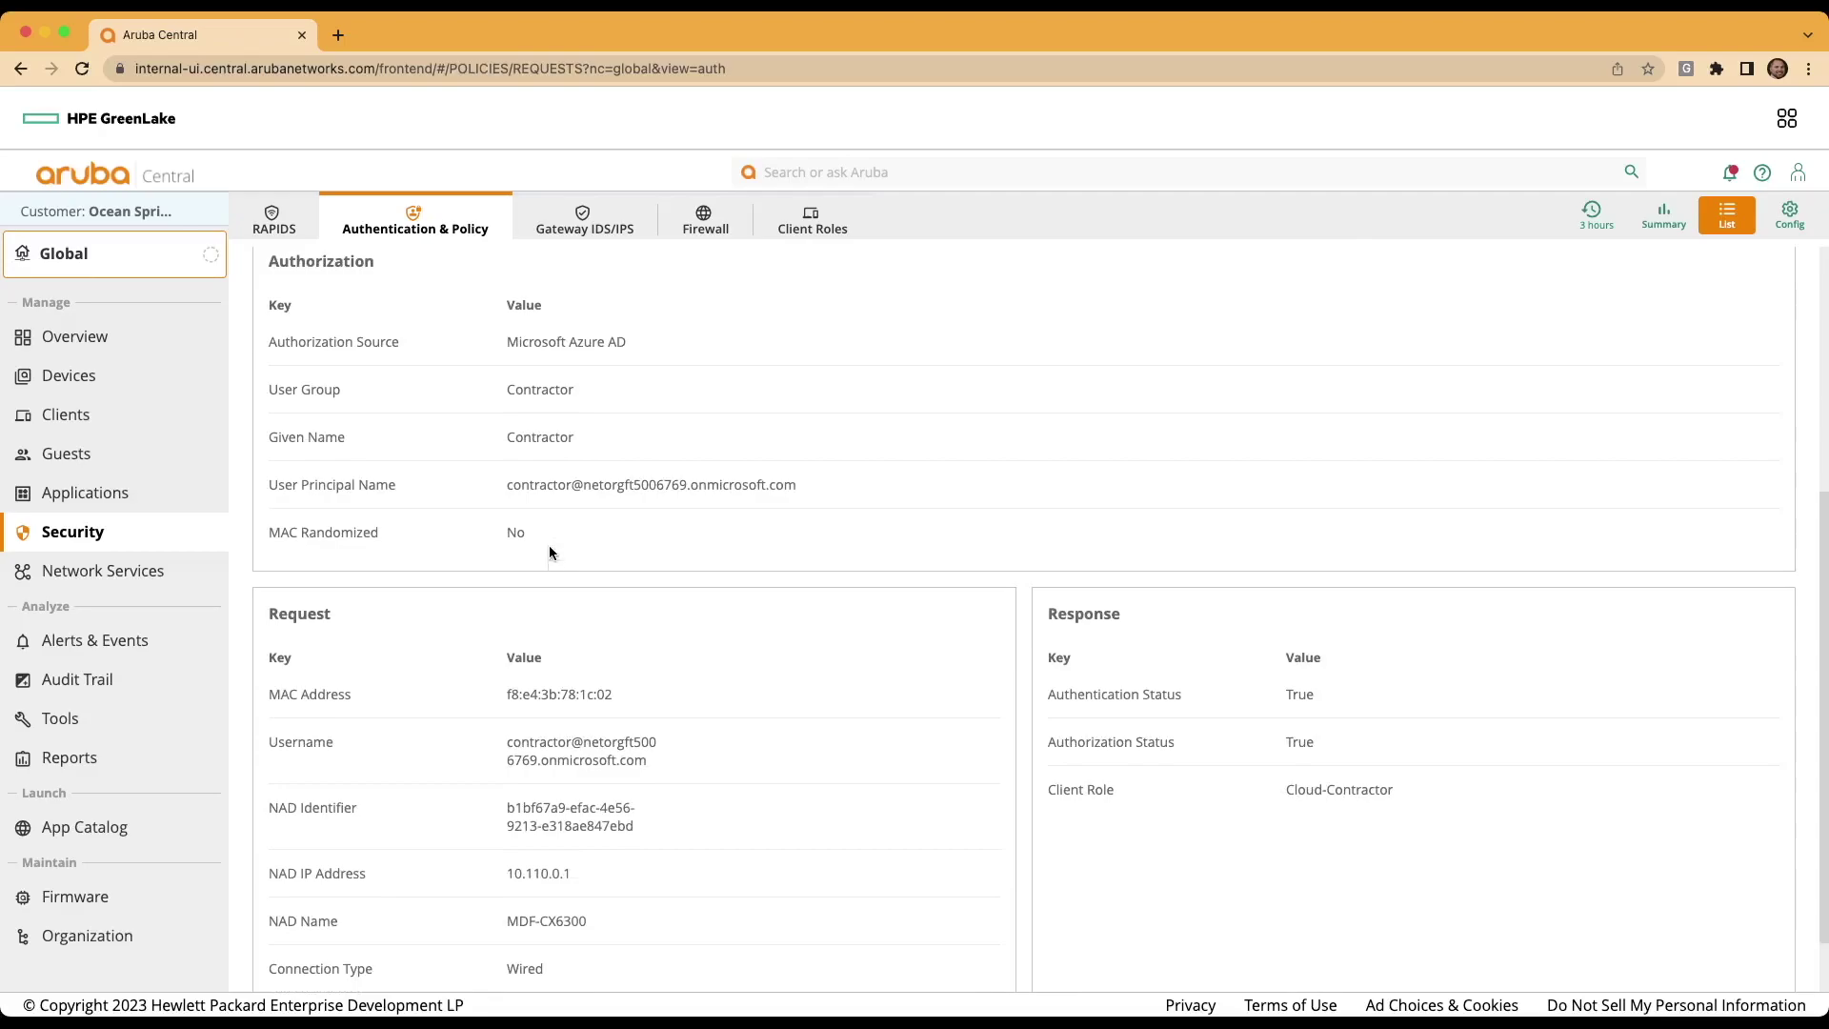
scroll(483, 440, down, 2)
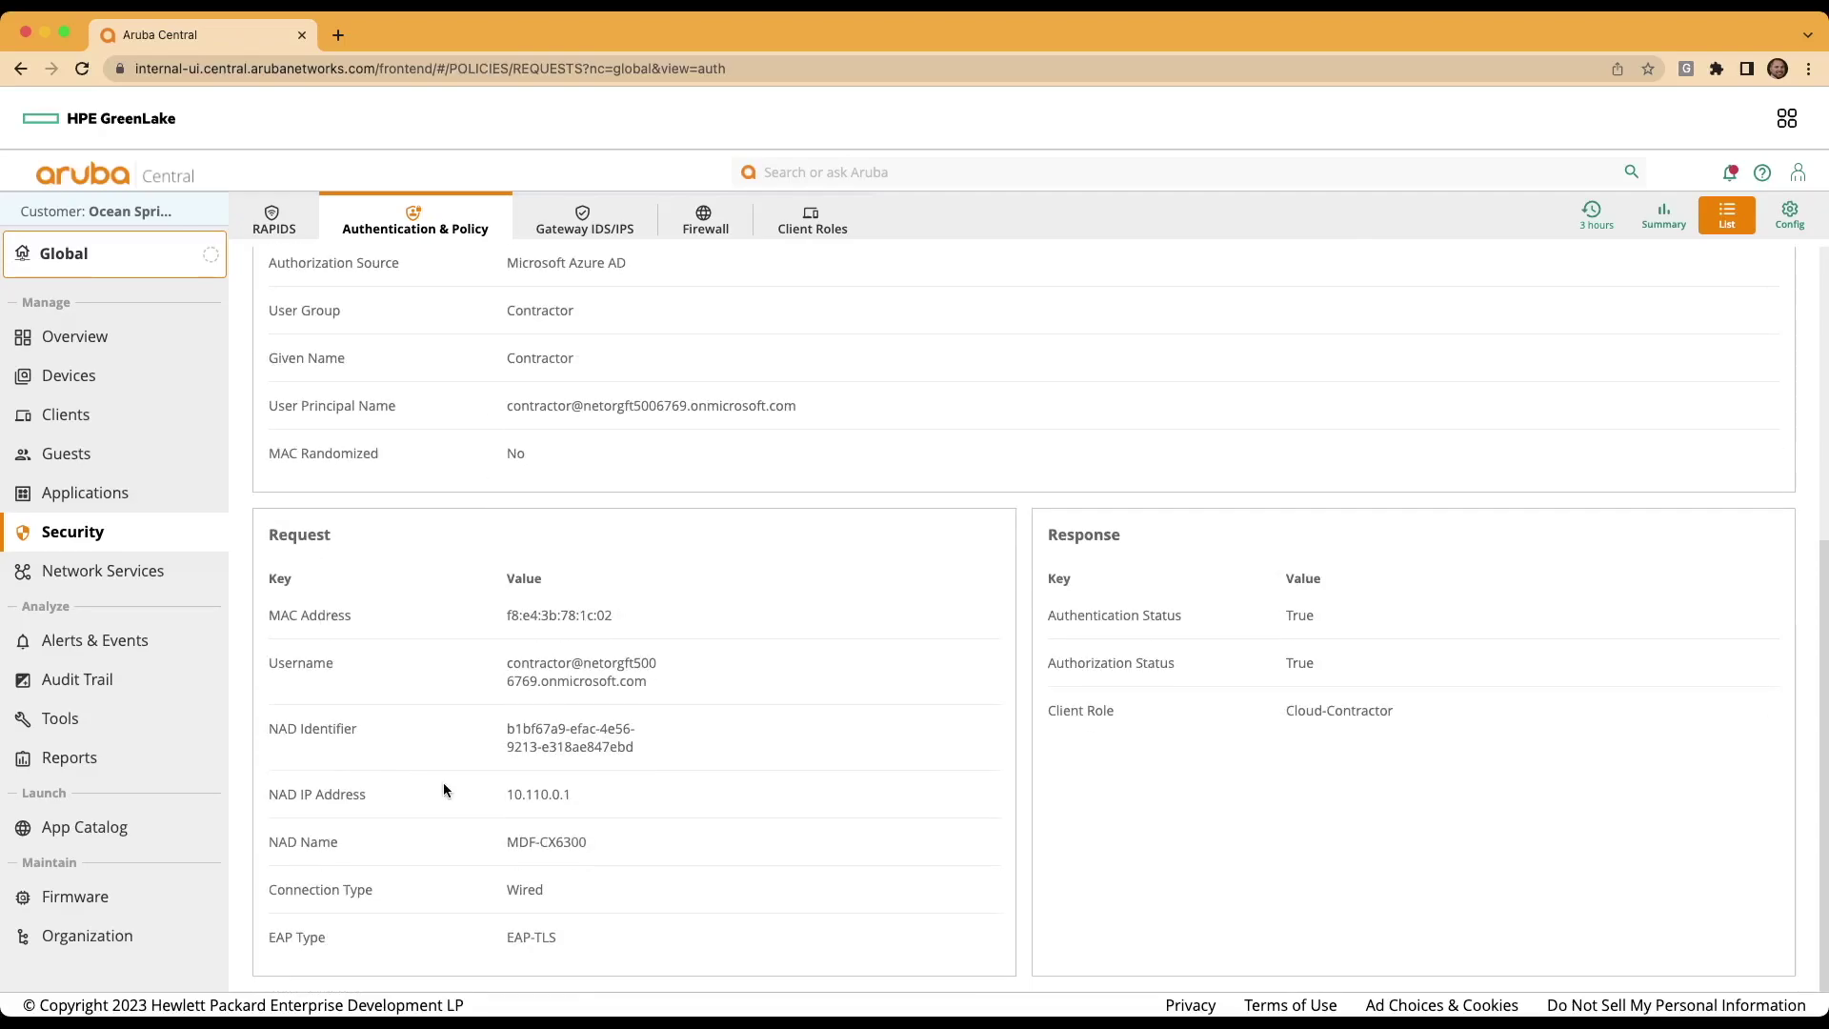
drag(437, 845, 271, 884)
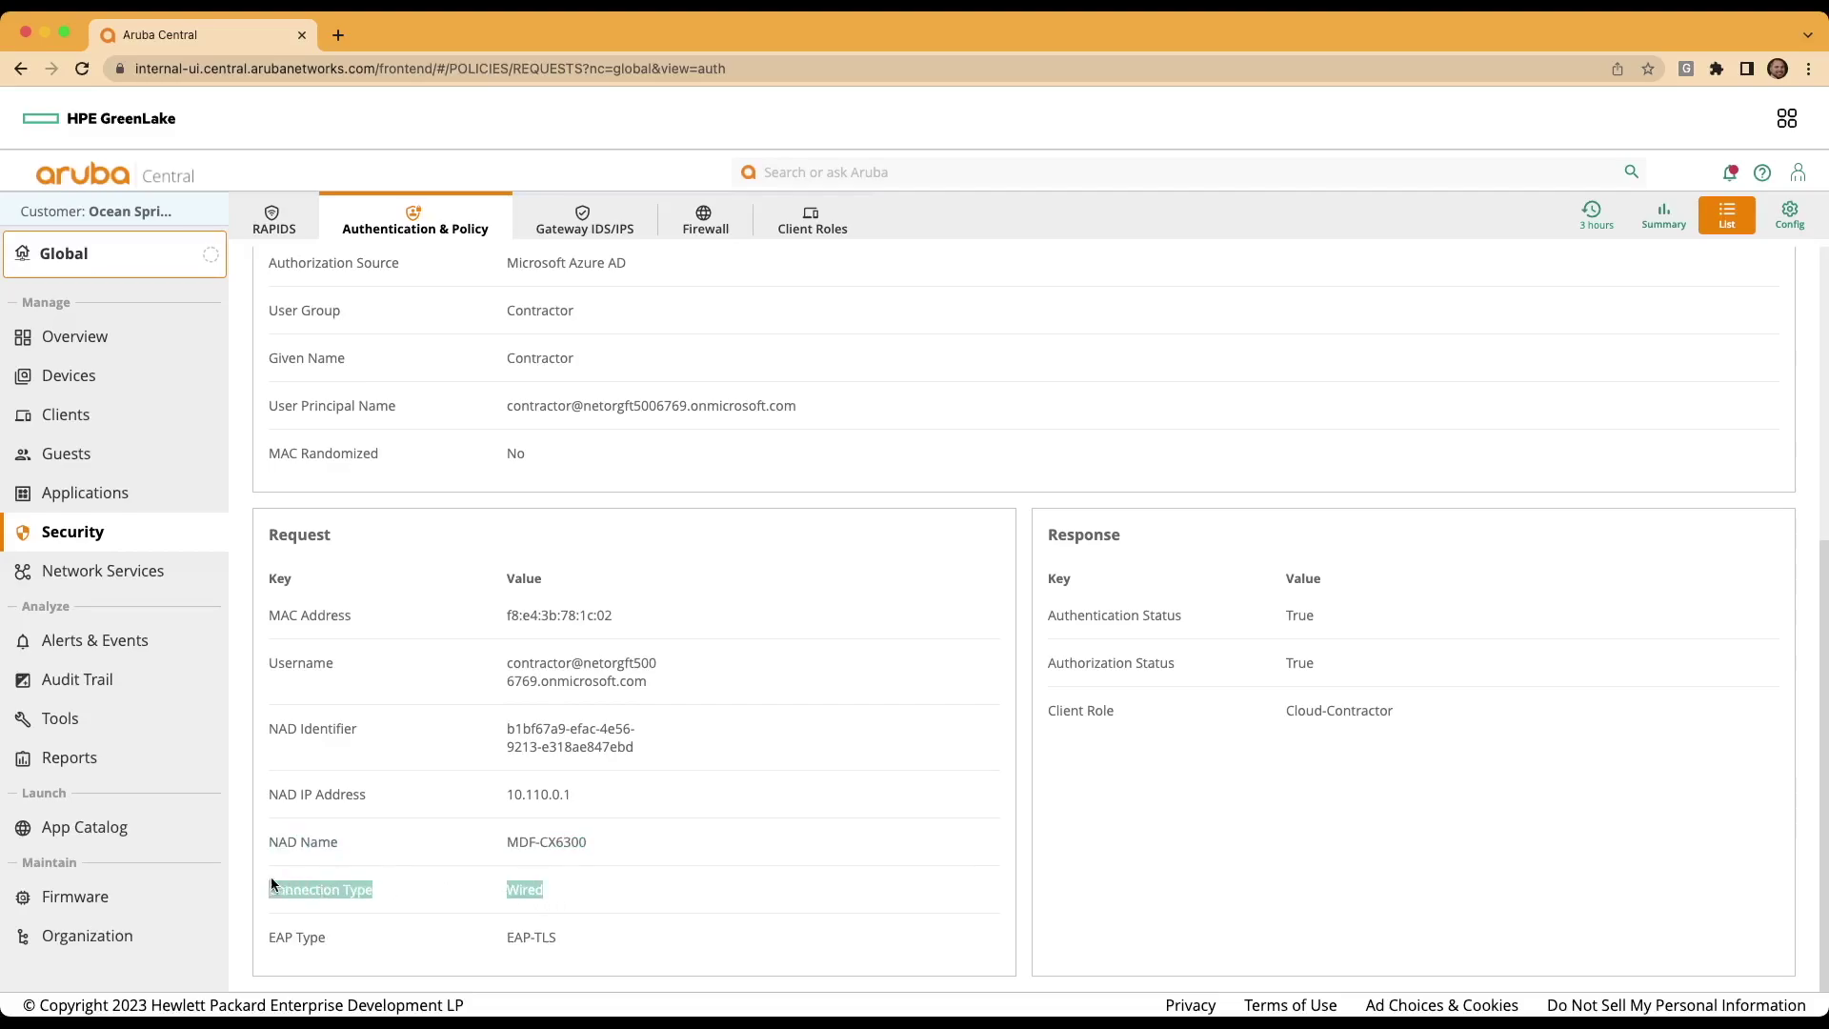